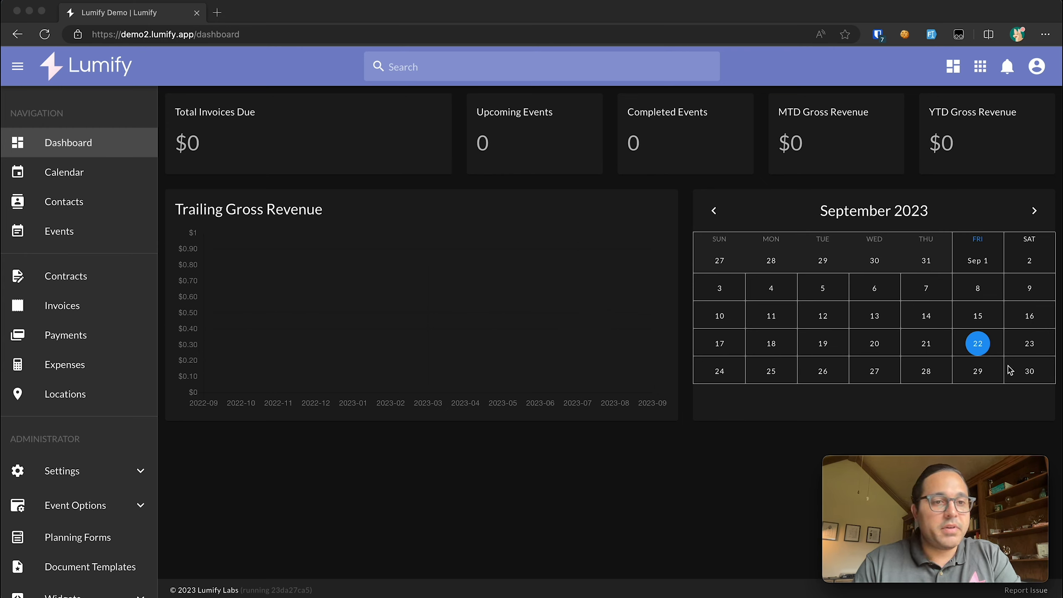
# - Bring the browser to the front and expand the Settings pages in the Lumify sidebar
pyautogui.click(1009, 366)
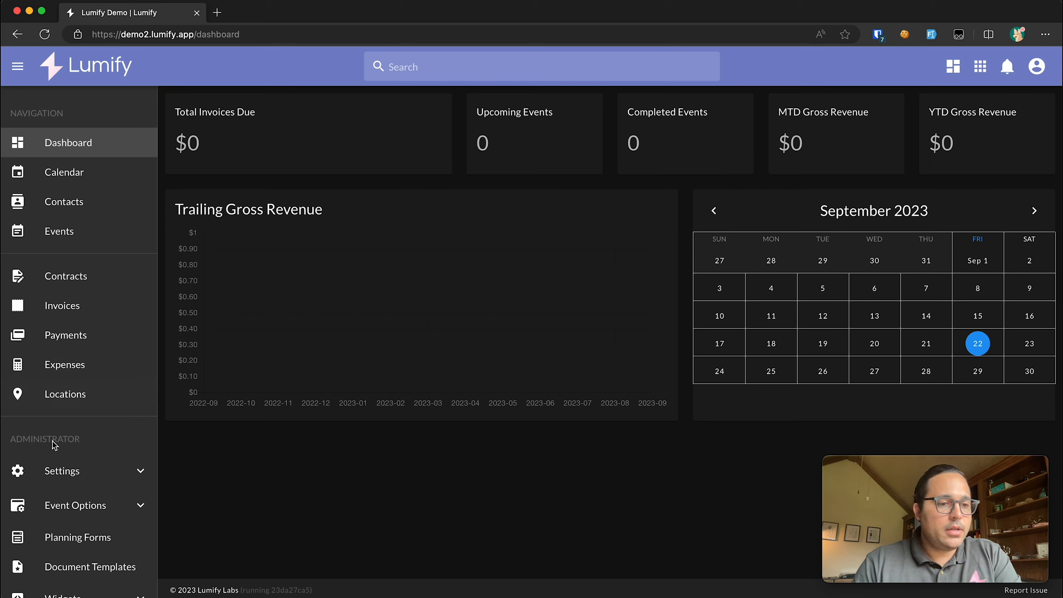
pyautogui.click(75, 475)
# - Open Business Information and fill in the street address, city, state and post code
pyautogui.scroll(-5, 76, 488)
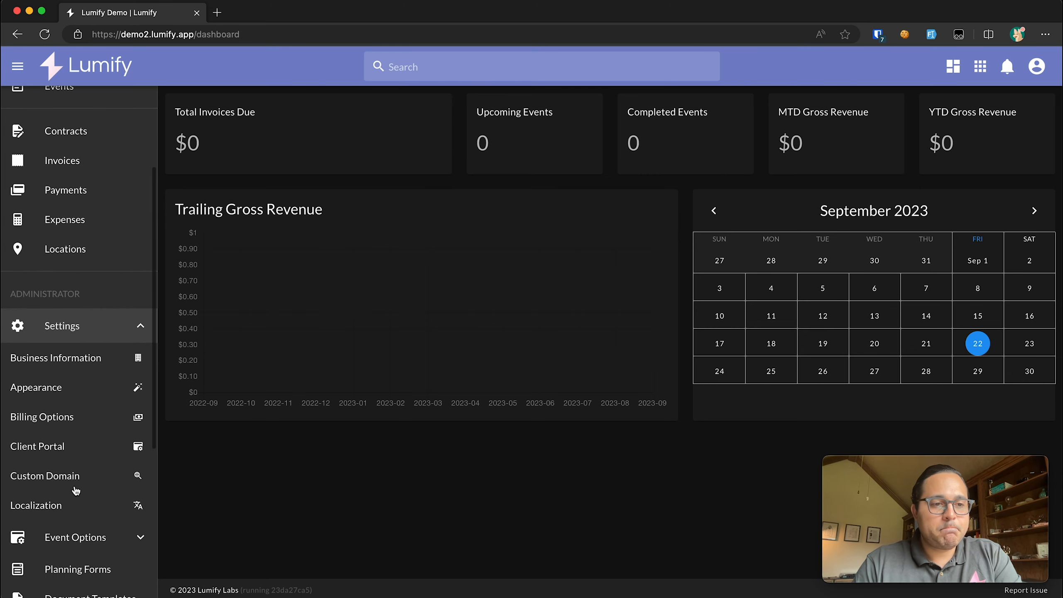
pyautogui.click(73, 360)
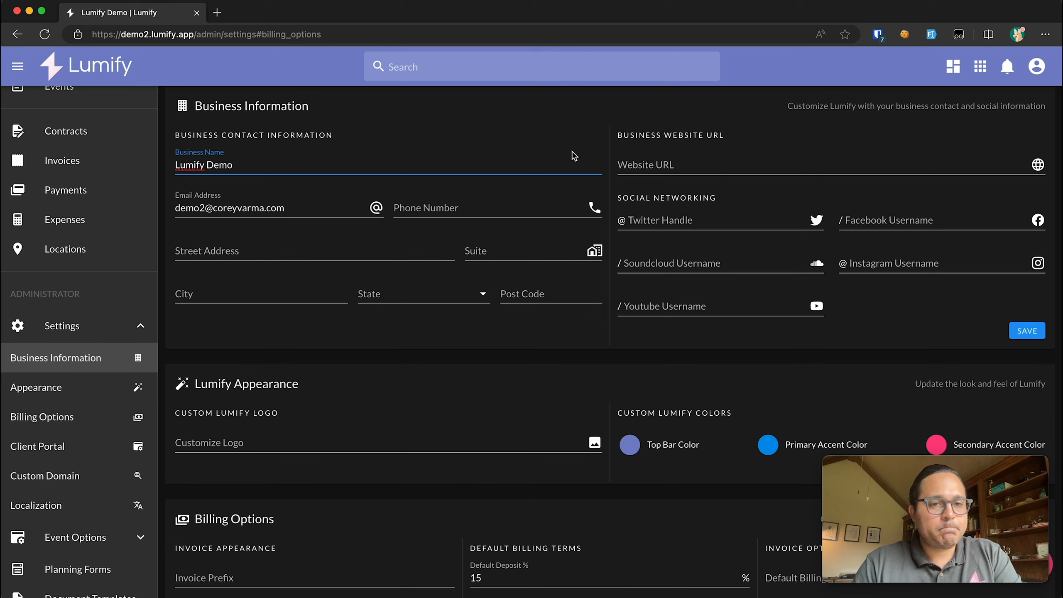
pyautogui.click(377, 253)
pyautogui.write('123 main street')
pyautogui.press('Tab')
pyautogui.press('Tab')
pyautogui.write('Chicago')
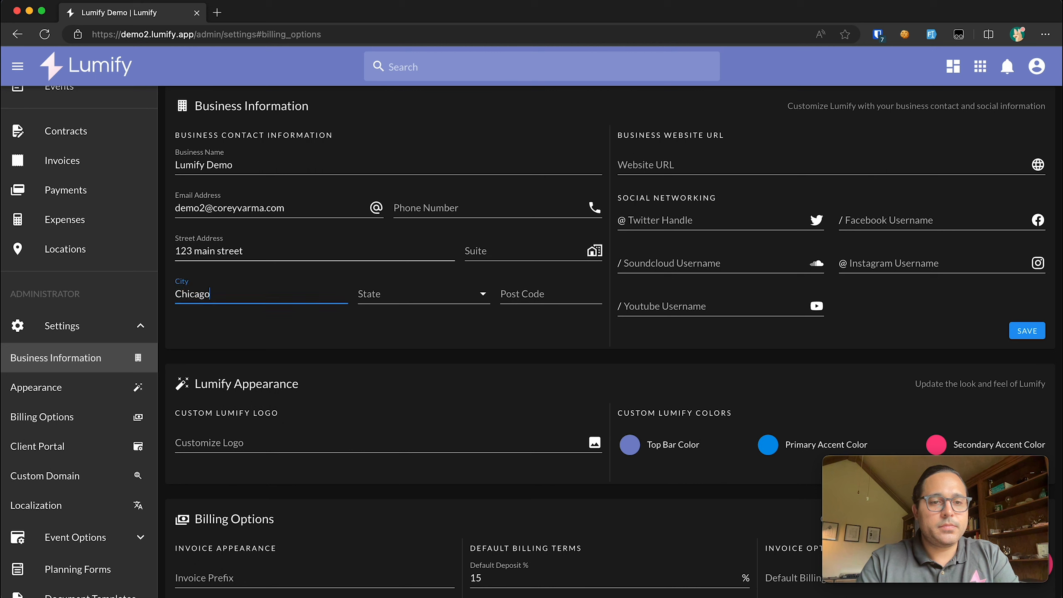
pyautogui.press('Tab')
pyautogui.write('il')
pyautogui.press('Tab')
pyautogui.write('60605')
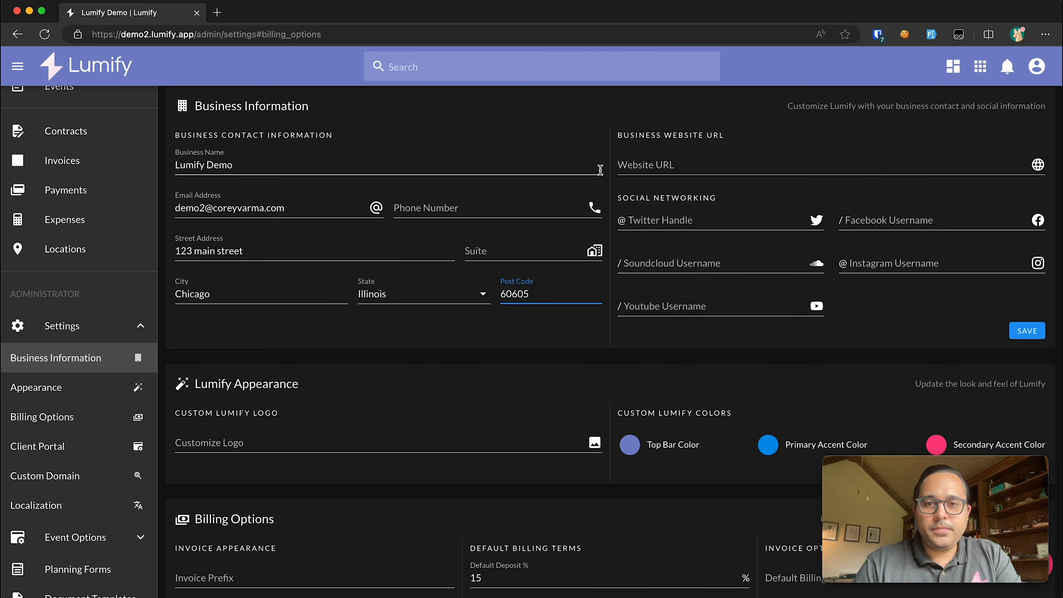
pyautogui.click(634, 164)
pyautogui.write('http')
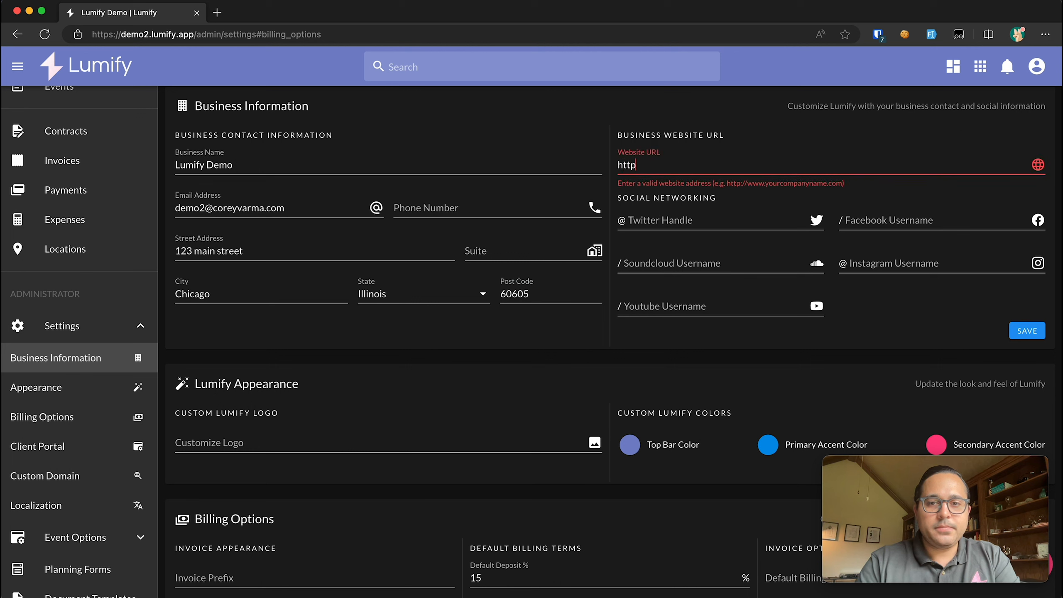
pyautogui.write('s://demoaccount.com')
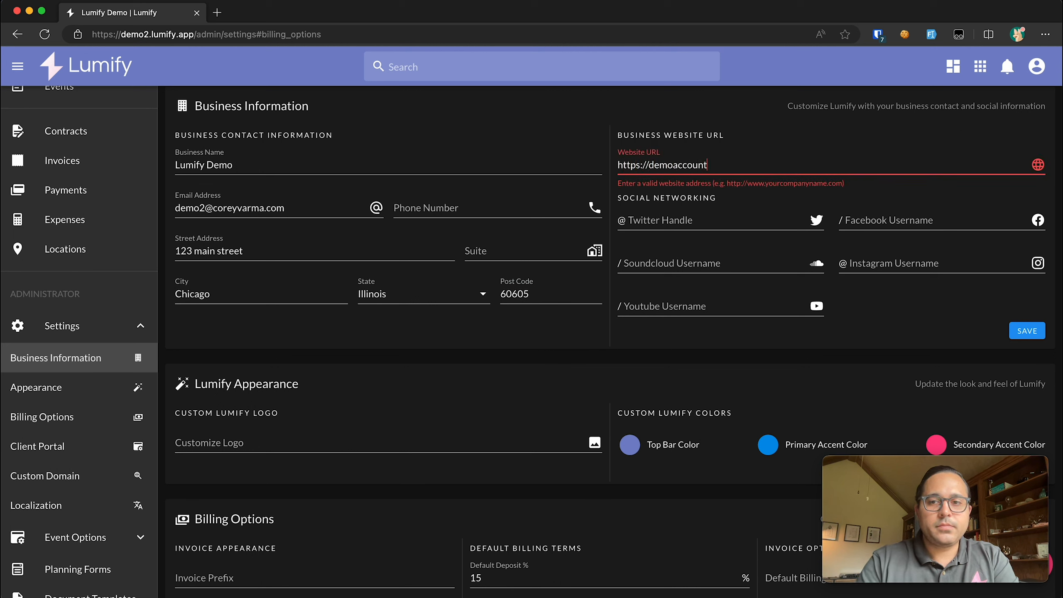
pyautogui.click(650, 218)
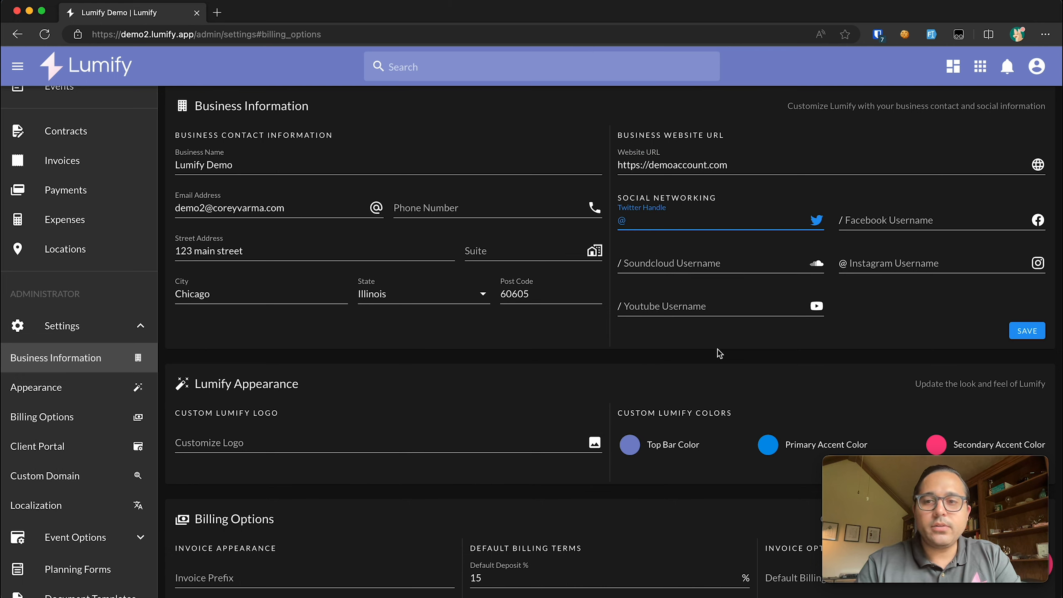
# - Set the Facebook username to Google and save the business information
pyautogui.click(874, 218)
pyautogui.write('Google')
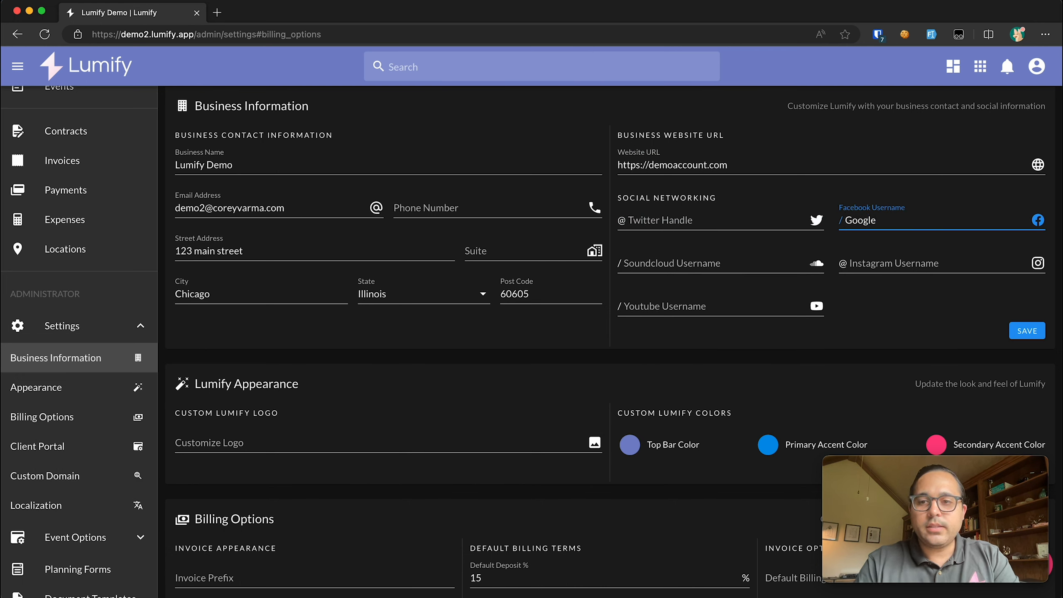
pyautogui.click(1038, 335)
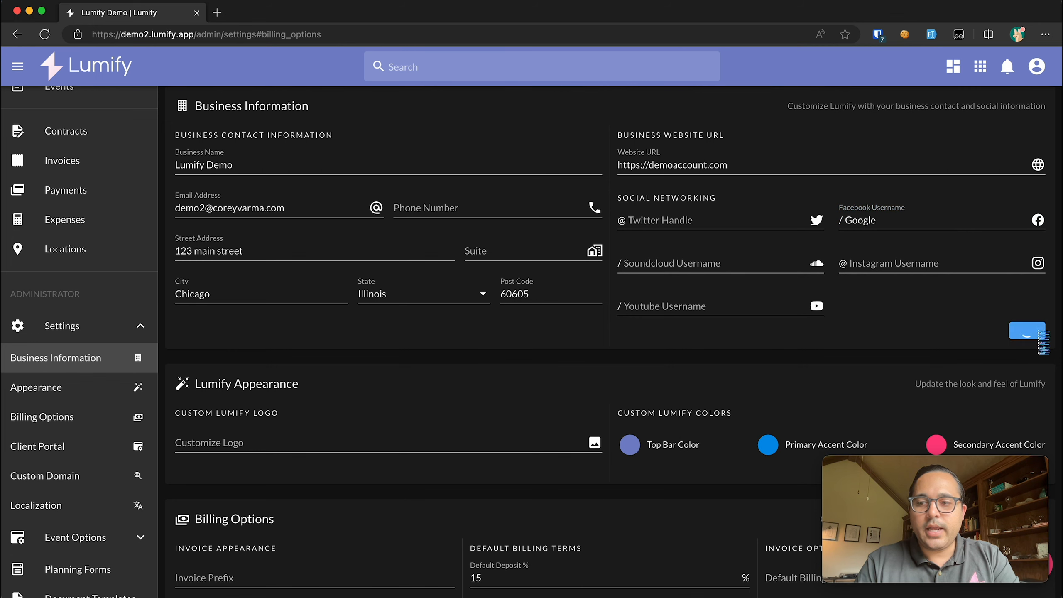
# - Check the dashboard's Facebook Likes tile, then return to the settings page
pyautogui.scroll(5, 110, 156)
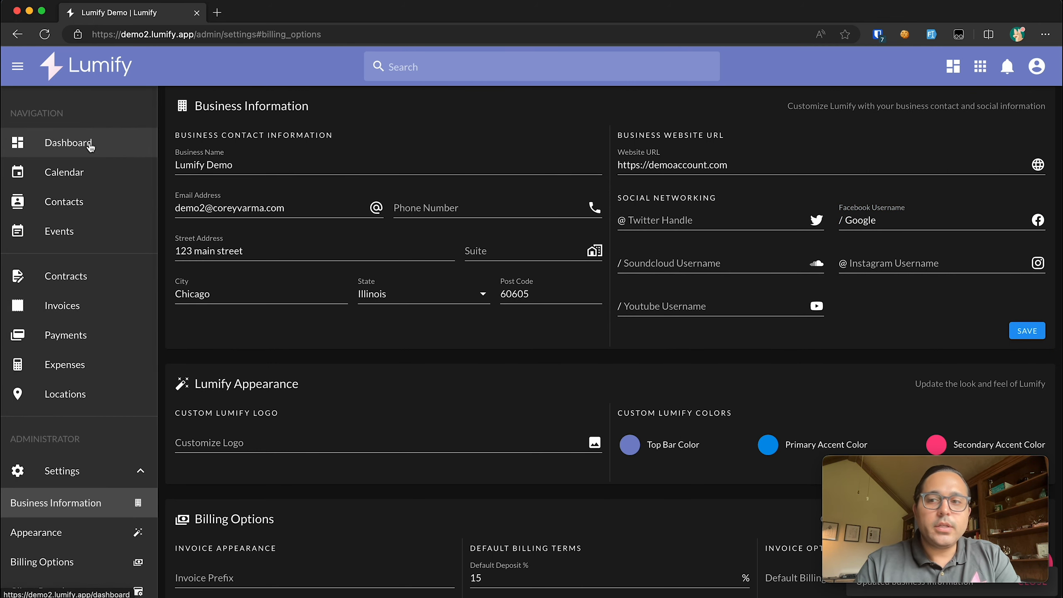
pyautogui.click(88, 143)
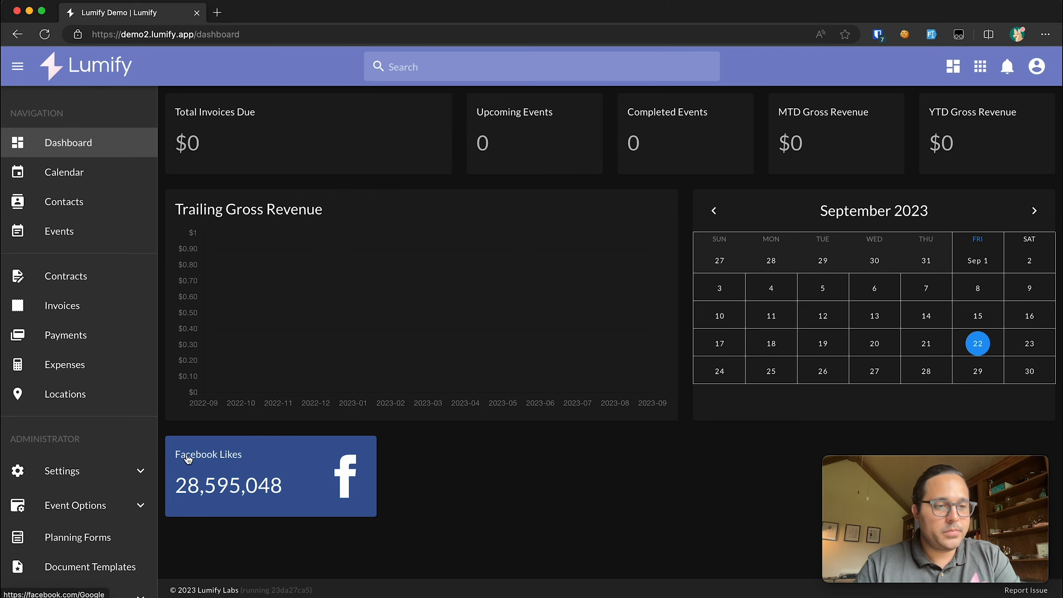
pyautogui.click(187, 457)
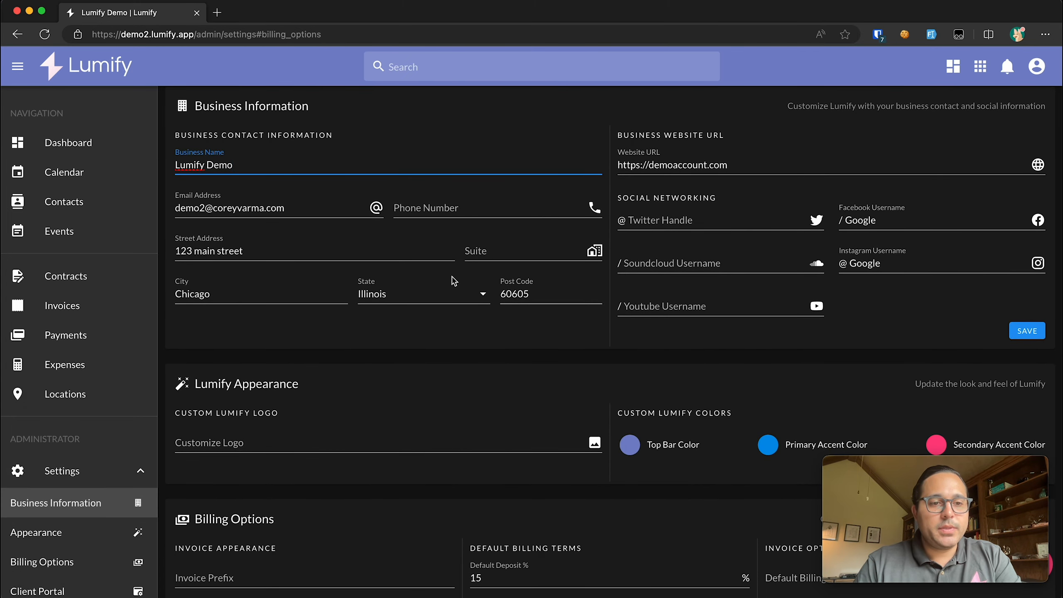
pyautogui.scroll(-3, 571, 196)
pyautogui.scroll(-2, 570, 196)
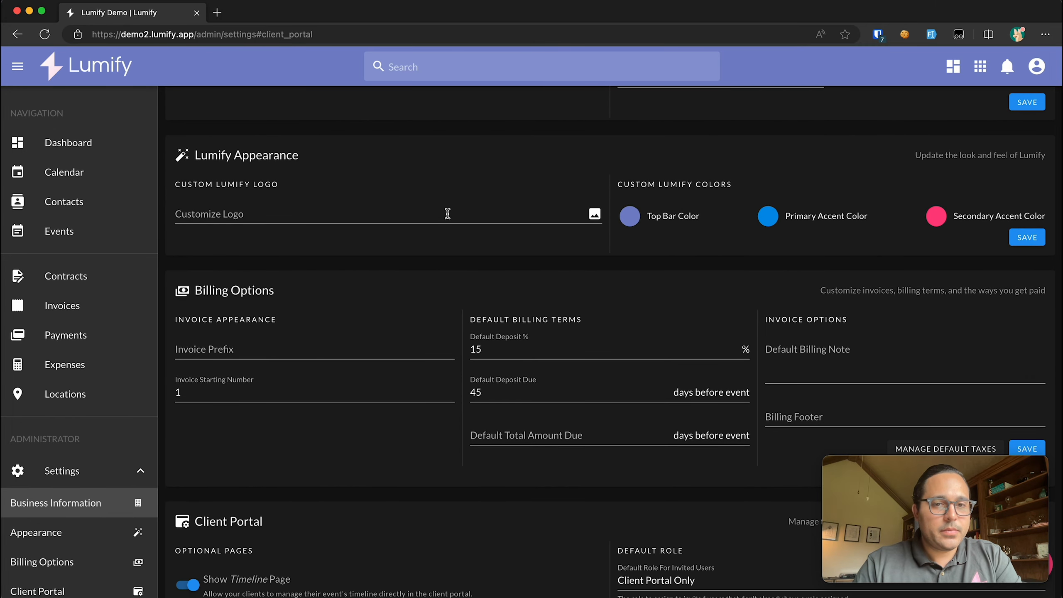
# - Upload logo.png from the Lumos Logo folder as the custom logo and save it
pyautogui.click(435, 213)
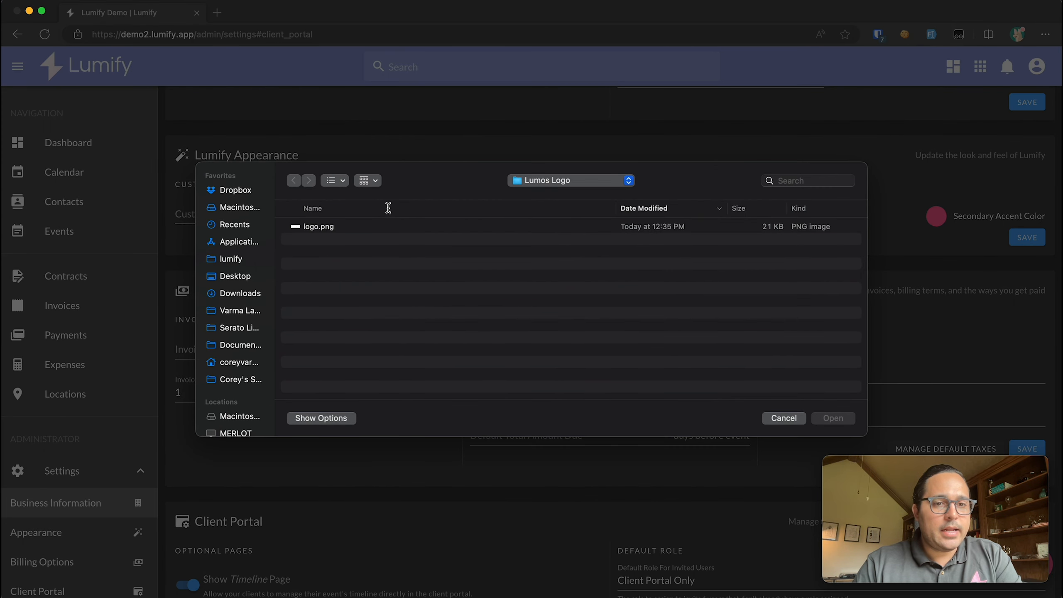
pyautogui.click(796, 423)
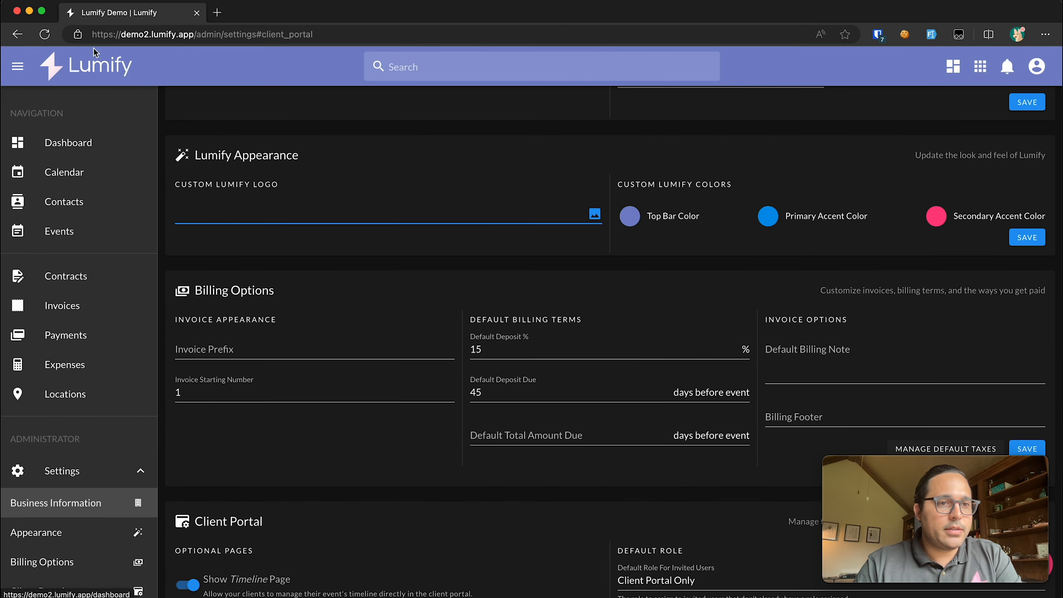
pyautogui.click(289, 218)
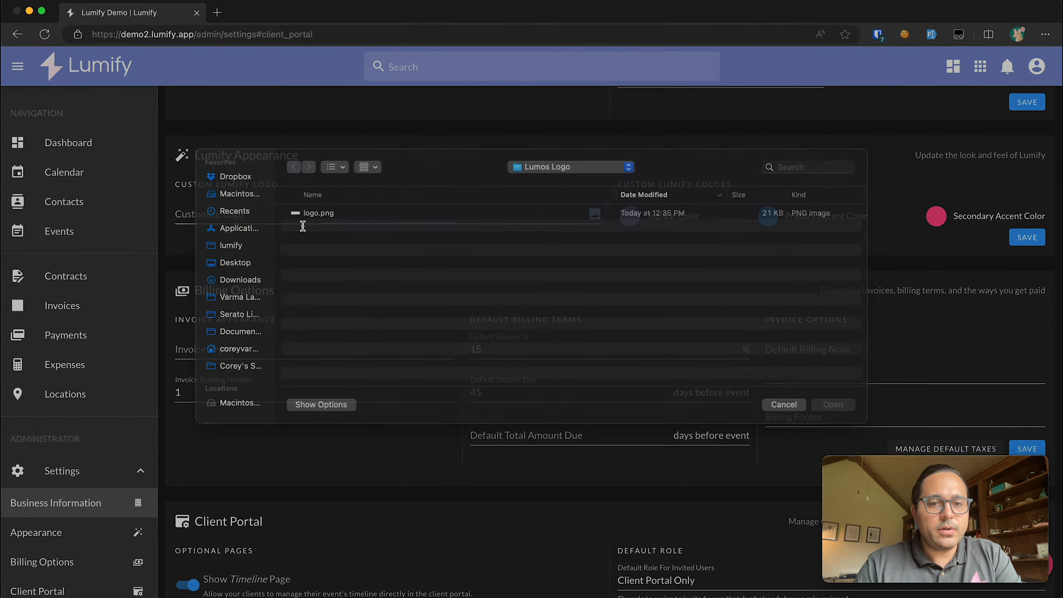
pyautogui.click(311, 226)
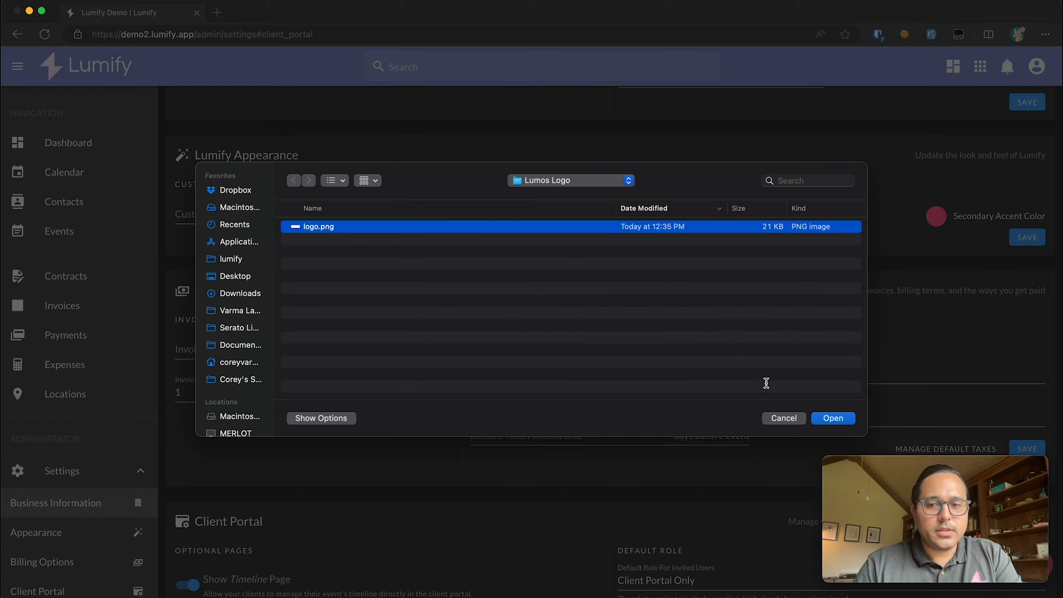
pyautogui.click(830, 419)
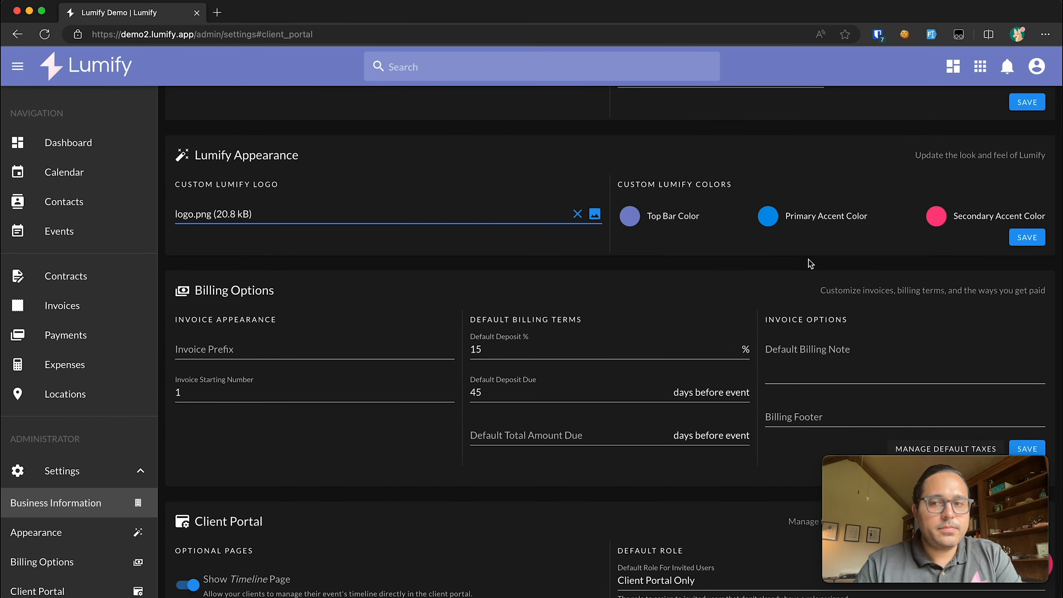
pyautogui.click(1027, 238)
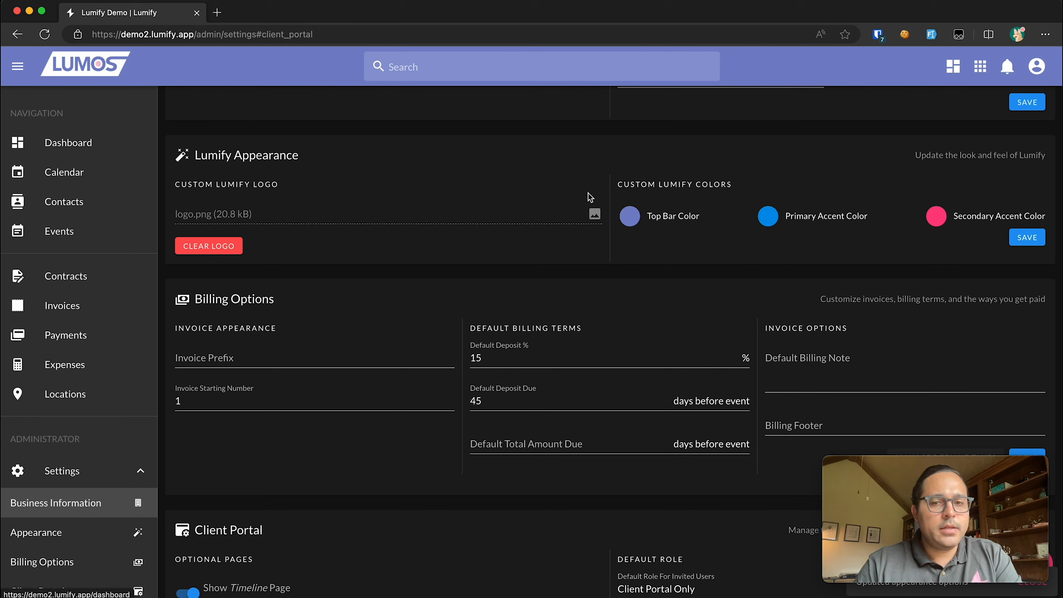
# - Change the top bar colour to #2F4097 and save it
pyautogui.click(636, 225)
pyautogui.click(725, 256)
pyautogui.moveTo(726, 257); pyautogui.dragTo(744, 269)
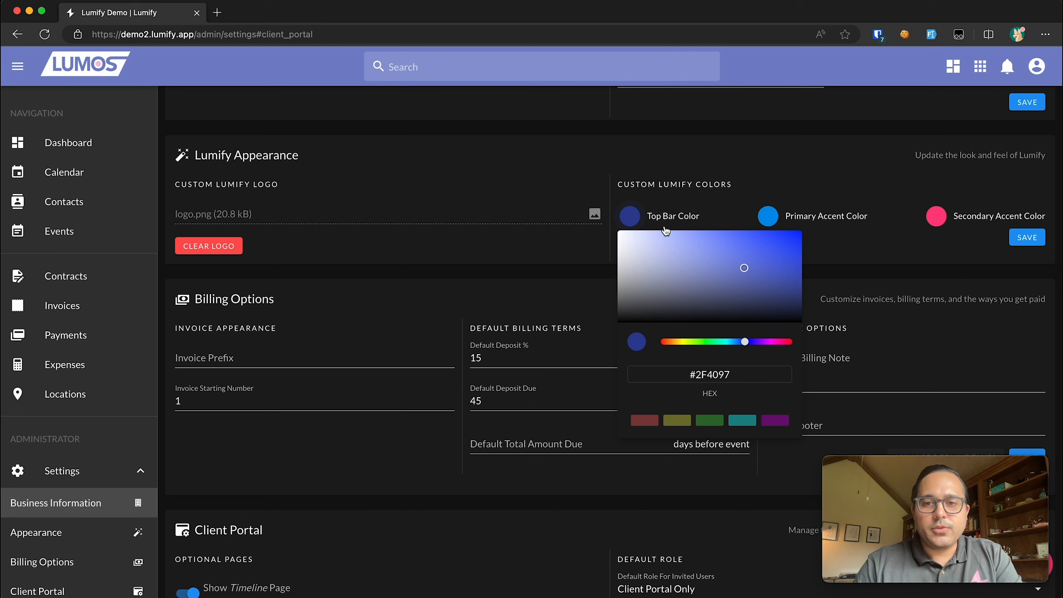
pyautogui.click(1016, 256)
pyautogui.click(1028, 239)
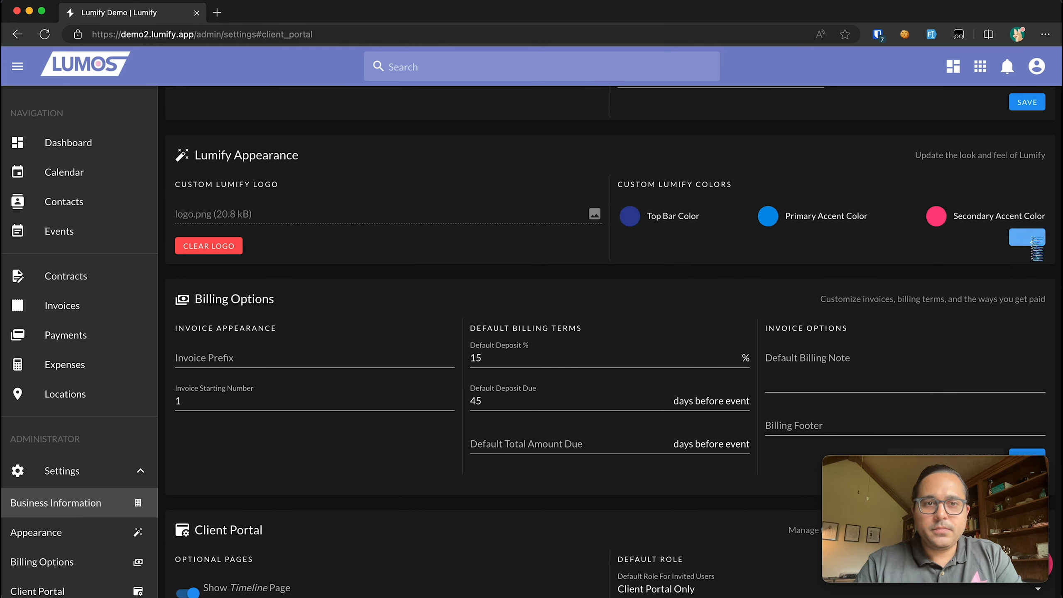
# - Set the primary accent colour to #457C9E and save it
pyautogui.click(770, 219)
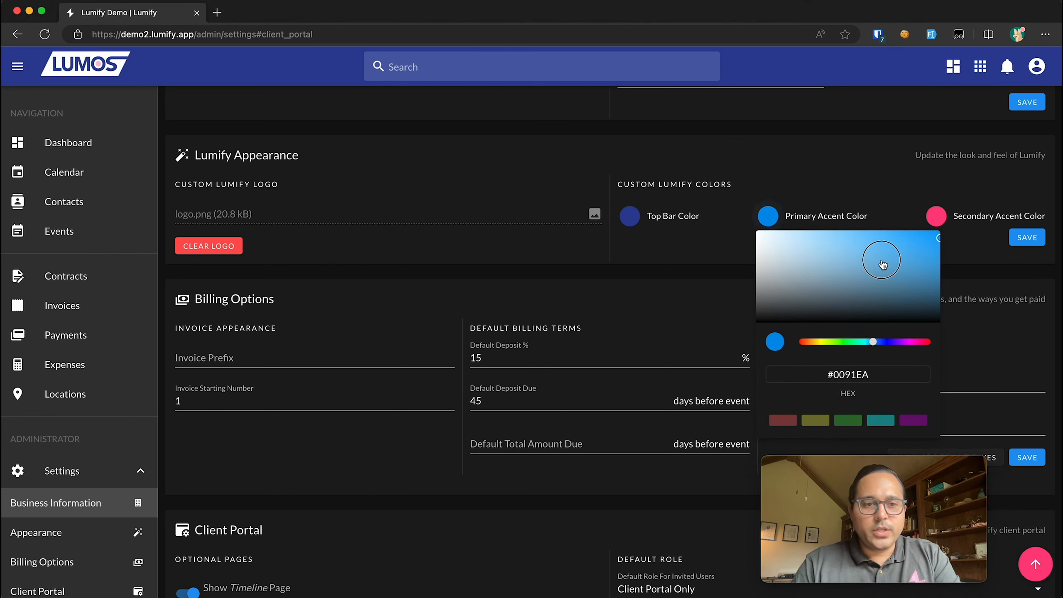
pyautogui.moveTo(902, 261)
pyautogui.mouseDown()
pyautogui.moveTo(850, 252)
pyautogui.moveTo(860, 267)
pyautogui.moveTo(864, 245)
pyautogui.moveTo(900, 273)
pyautogui.mouseUp()
pyautogui.click(1027, 237)
# - Set the secondary accent to light purple #A48FC7 and save it
pyautogui.click(936, 216)
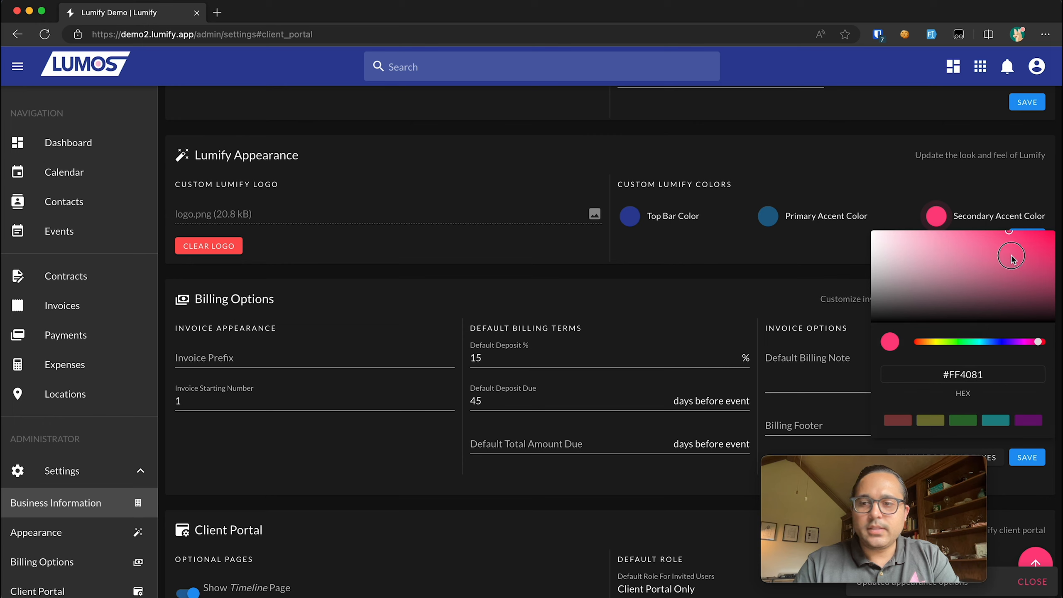
pyautogui.click(922, 250)
pyautogui.click(1012, 343)
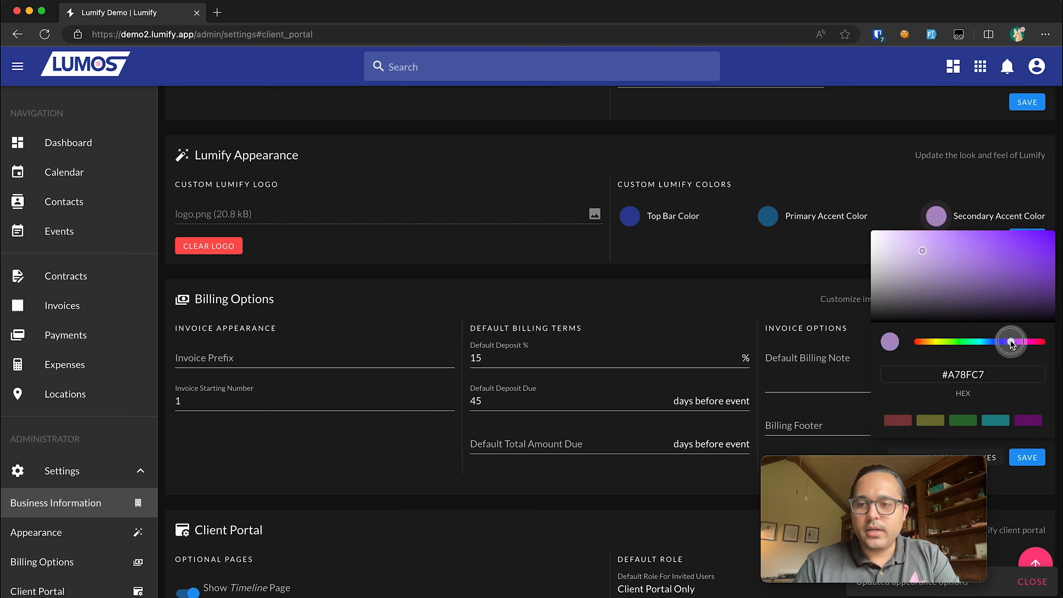
pyautogui.moveTo(1011, 342); pyautogui.dragTo(1010, 342)
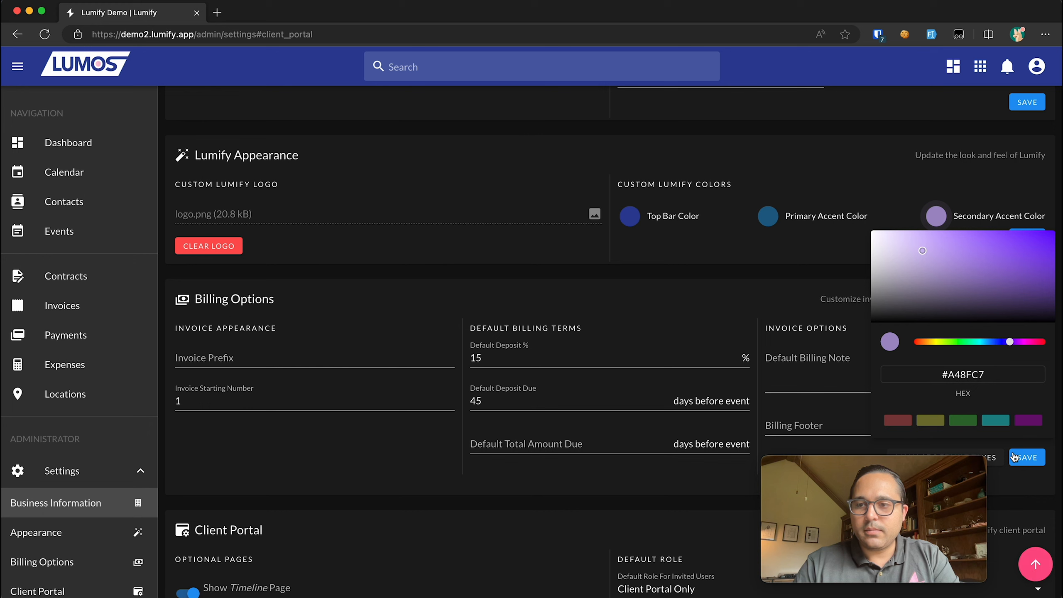
pyautogui.click(911, 191)
pyautogui.click(1027, 238)
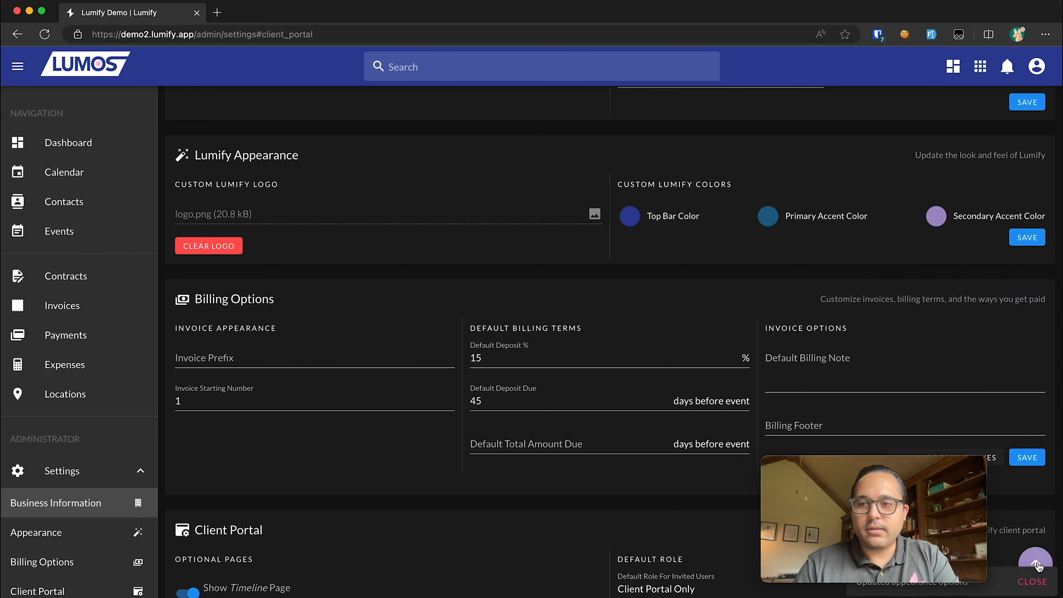
# - Leave the invoice prefix empty after trying INVOICE, and start invoice numbering at 501
pyautogui.scroll(-5, 410, 284)
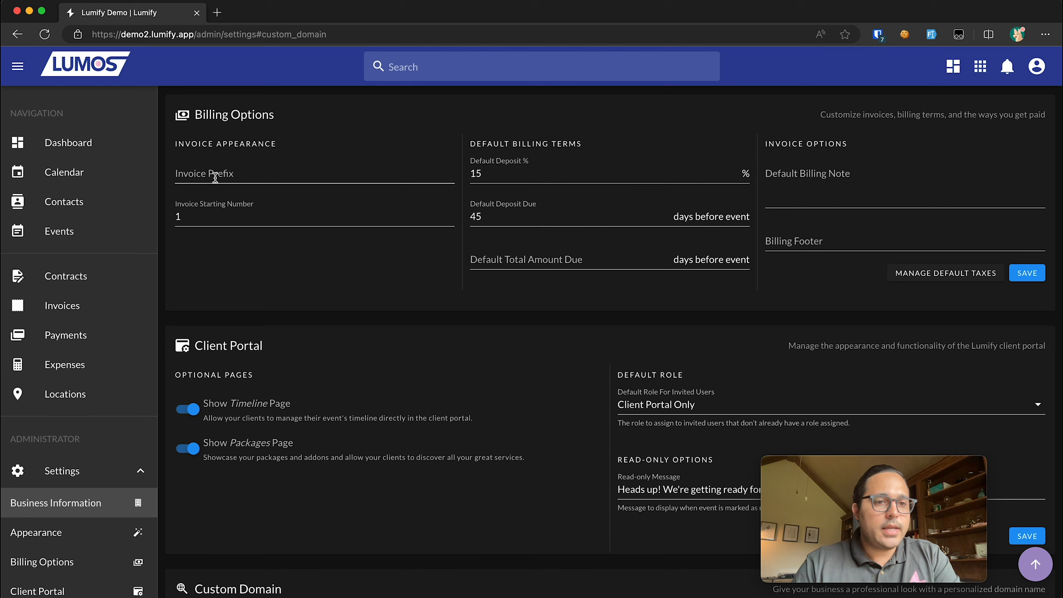
pyautogui.click(214, 173)
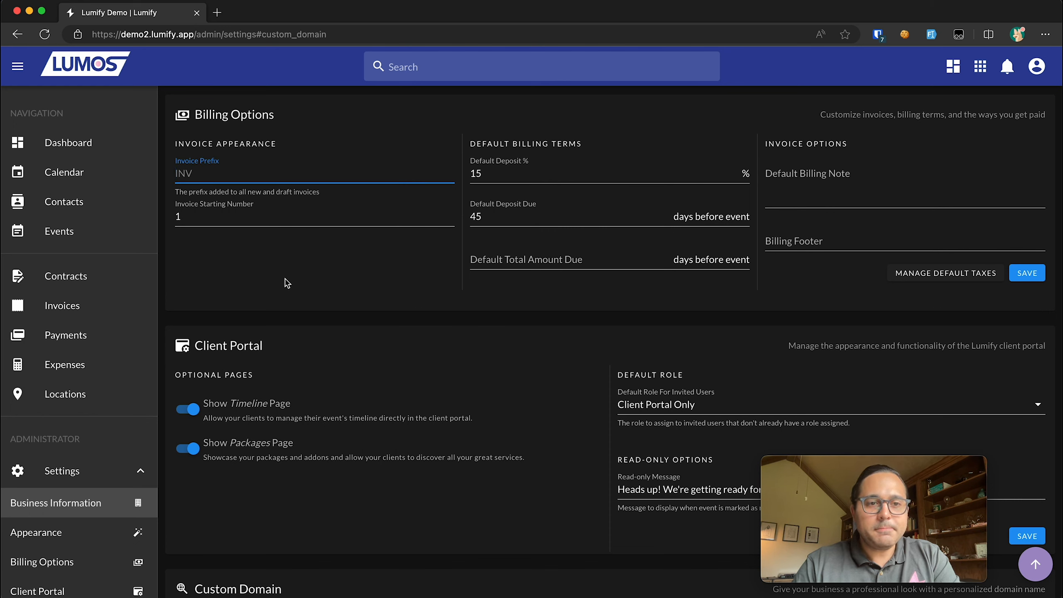
pyautogui.write('I')
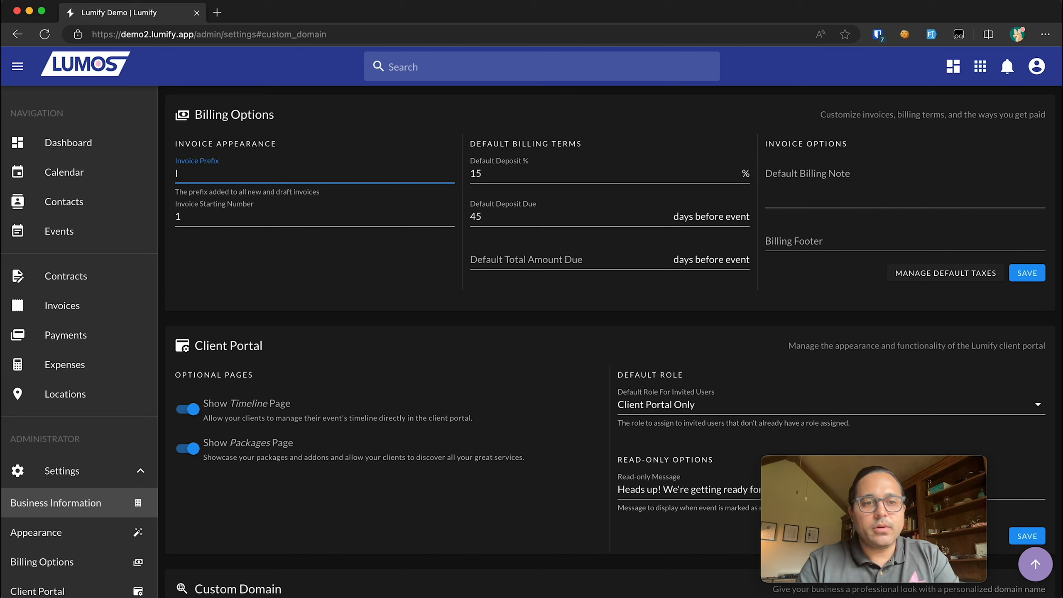
pyautogui.write('NVOICE')
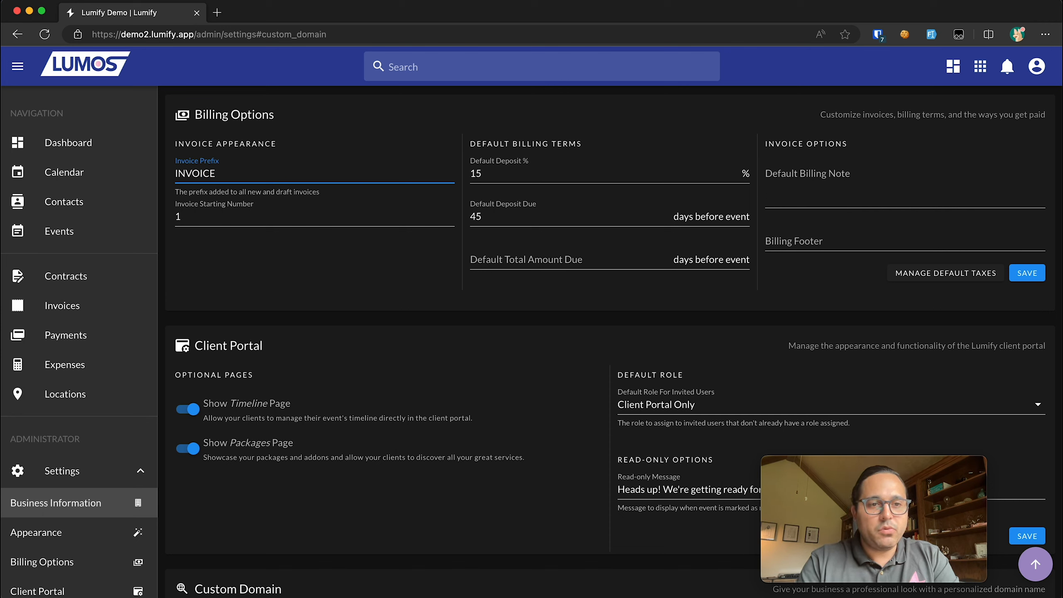
pyautogui.press('super+a')
pyautogui.press('BackSpace')
pyautogui.click(226, 215)
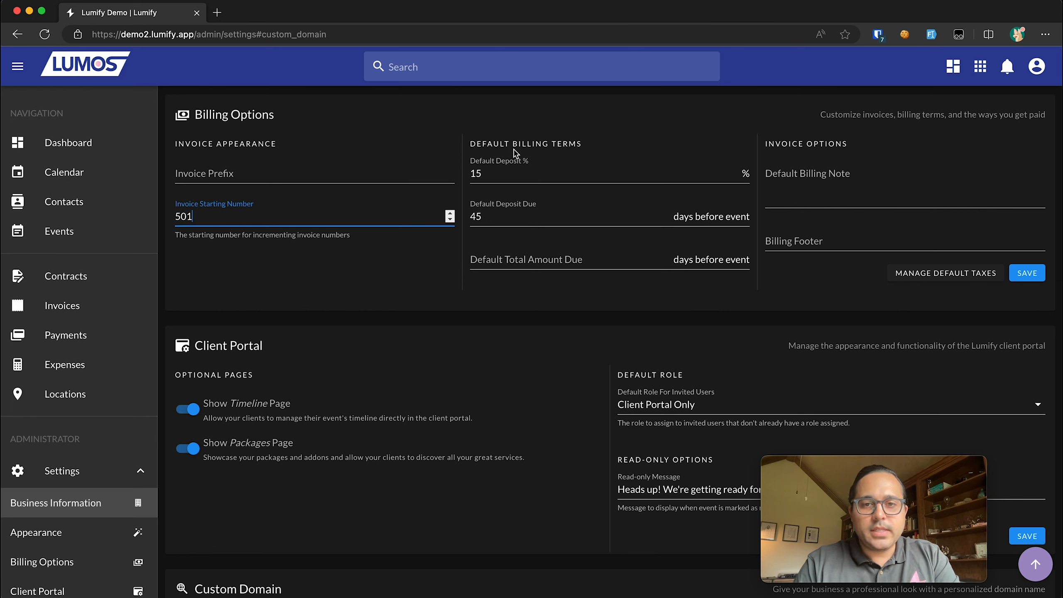
pyautogui.moveTo(519, 174); pyautogui.dragTo(443, 175)
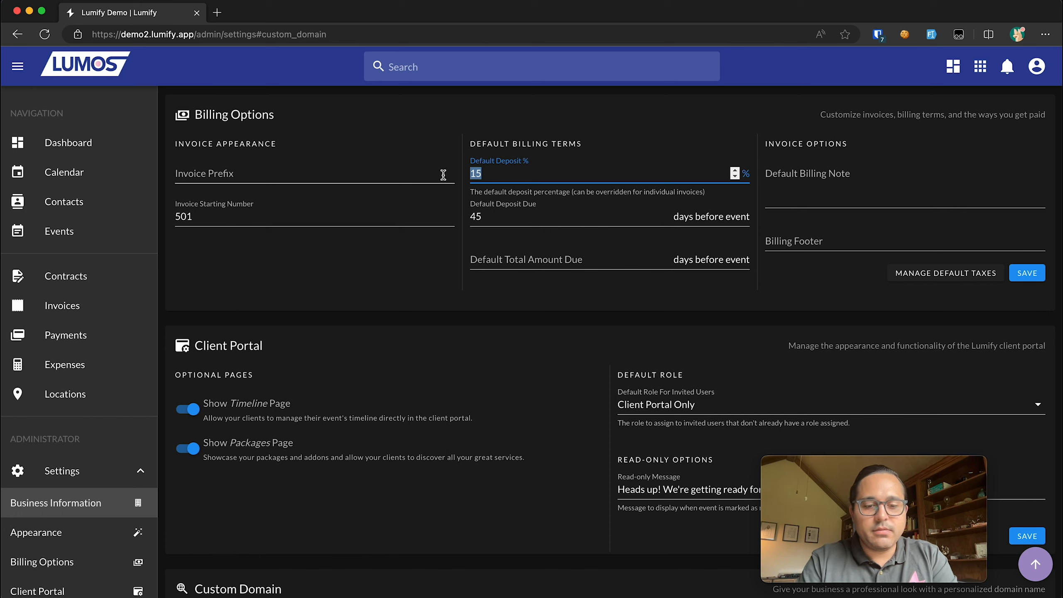
# - Set a 50% default deposit due 30 days before the event, with the total due 0 days before
pyautogui.write('50')
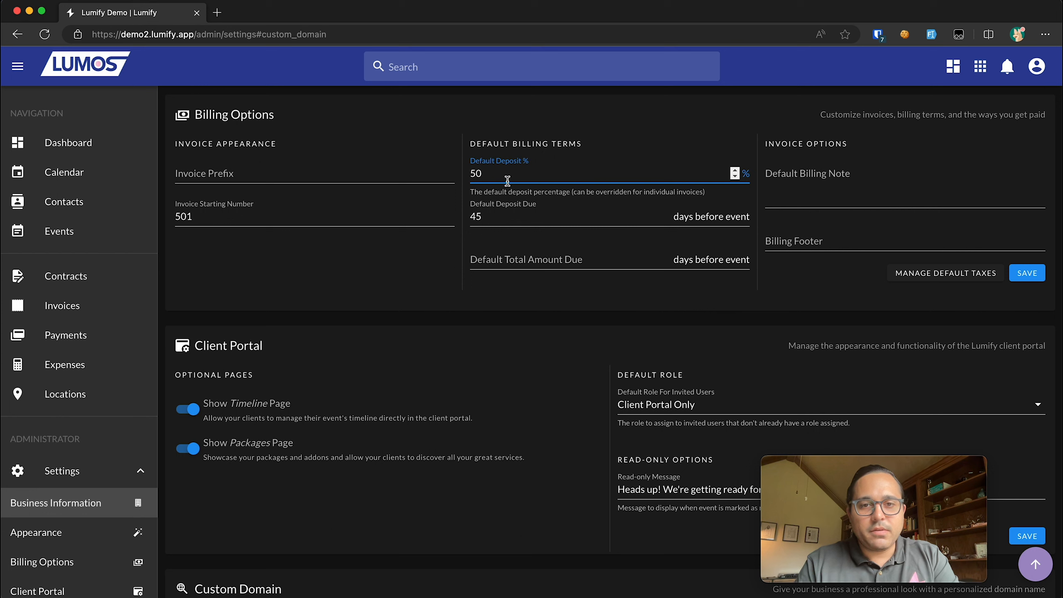
pyautogui.click(499, 226)
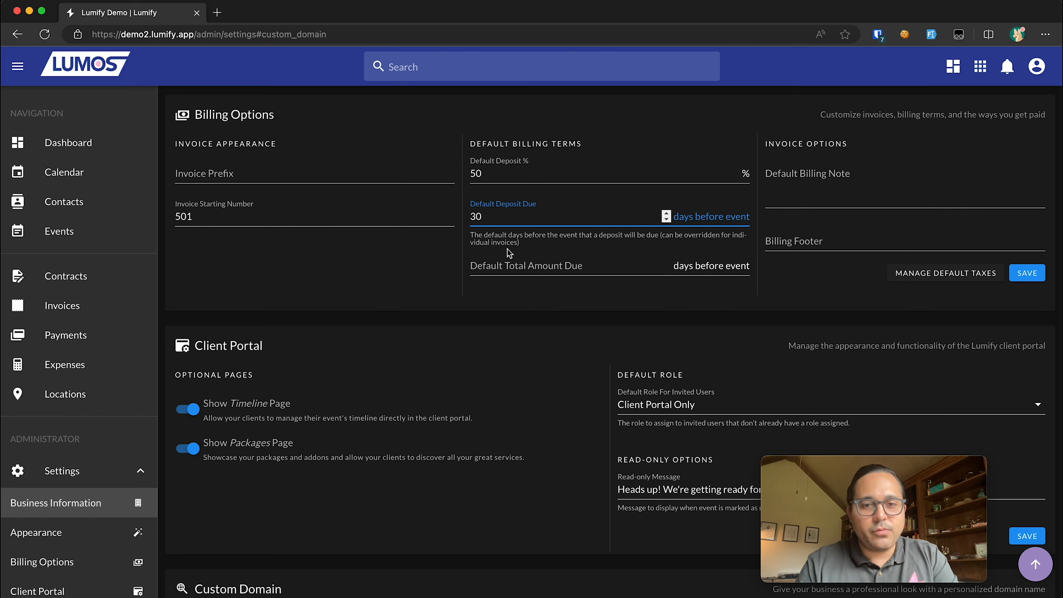
pyautogui.click(442, 281)
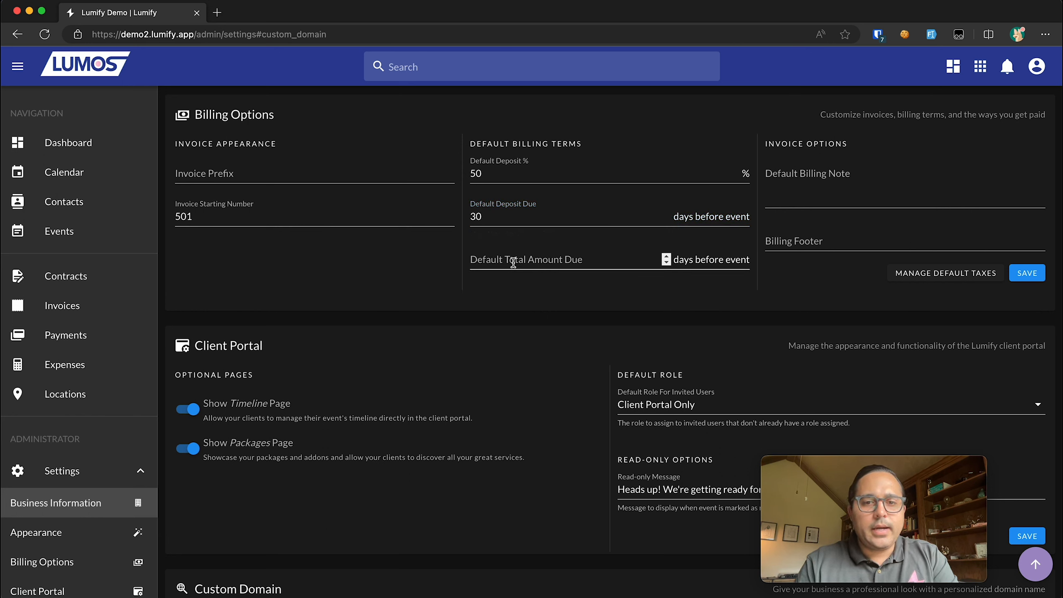
pyautogui.click(513, 261)
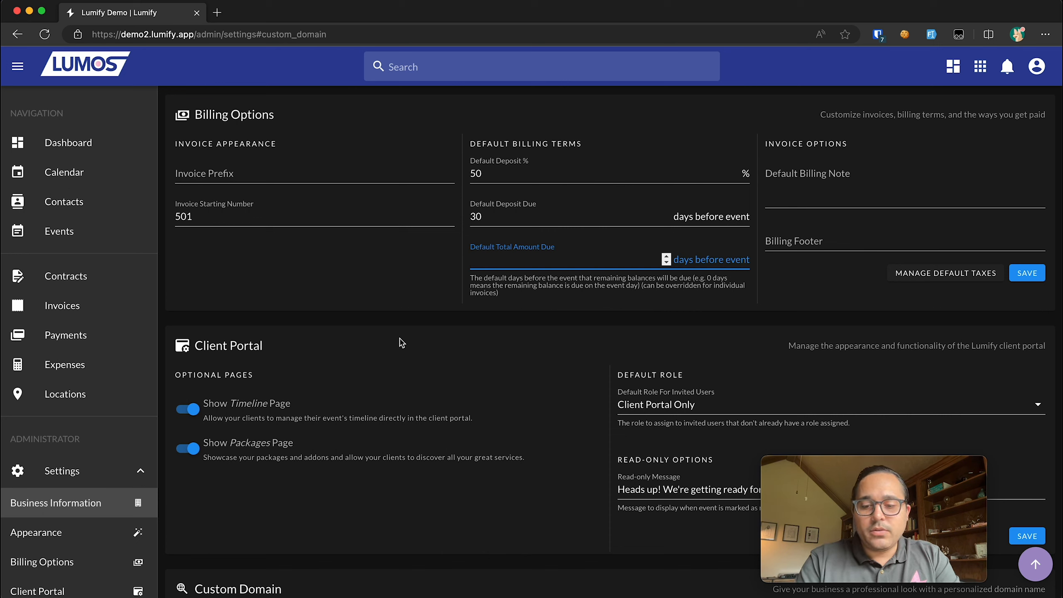
pyautogui.write('14')
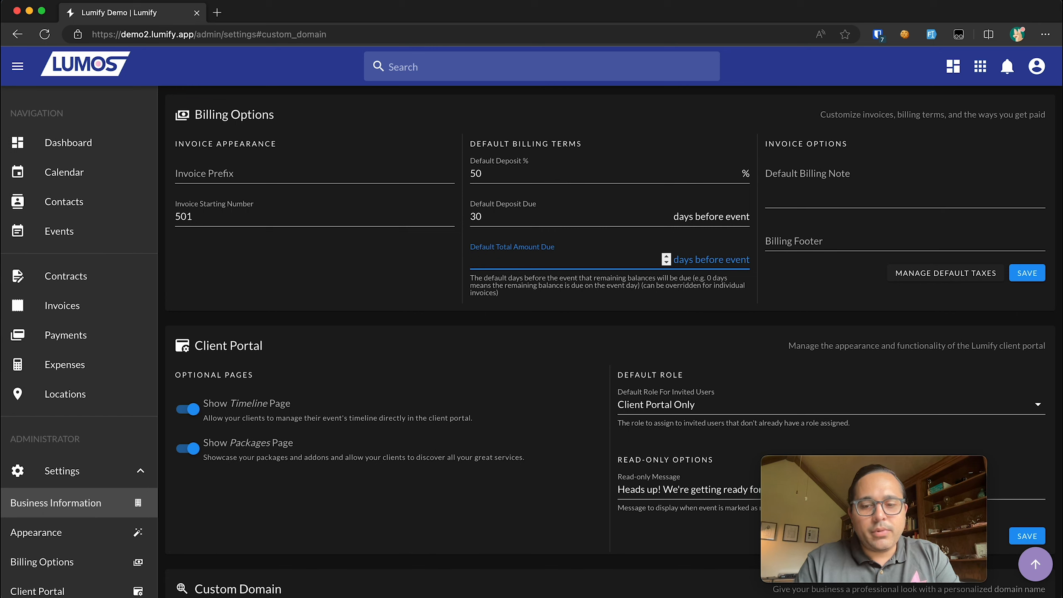
pyautogui.click(349, 345)
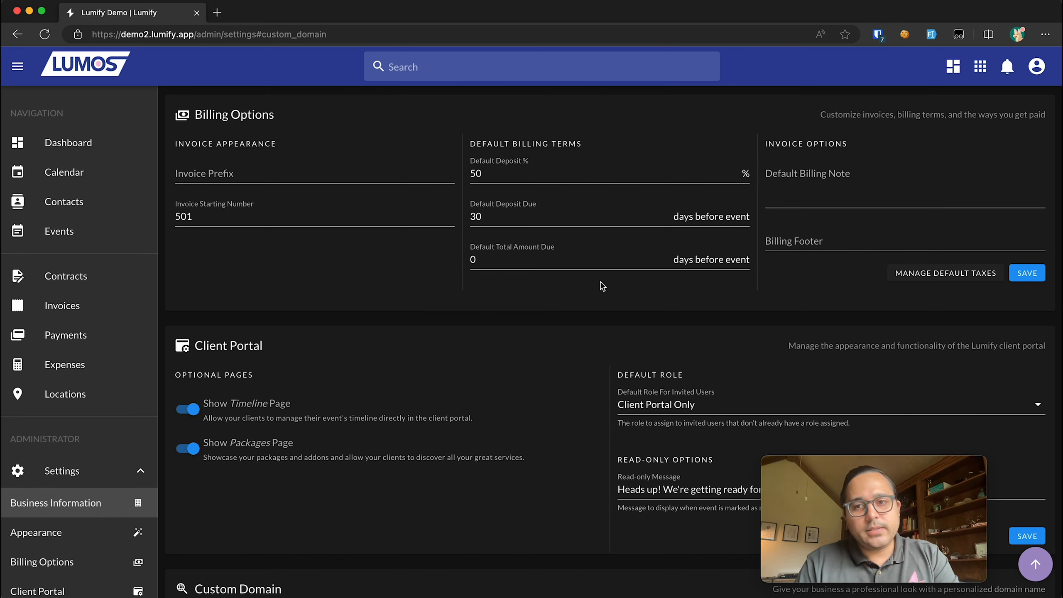
# - Write the default billing note "Thanks for your business!"
pyautogui.click(817, 183)
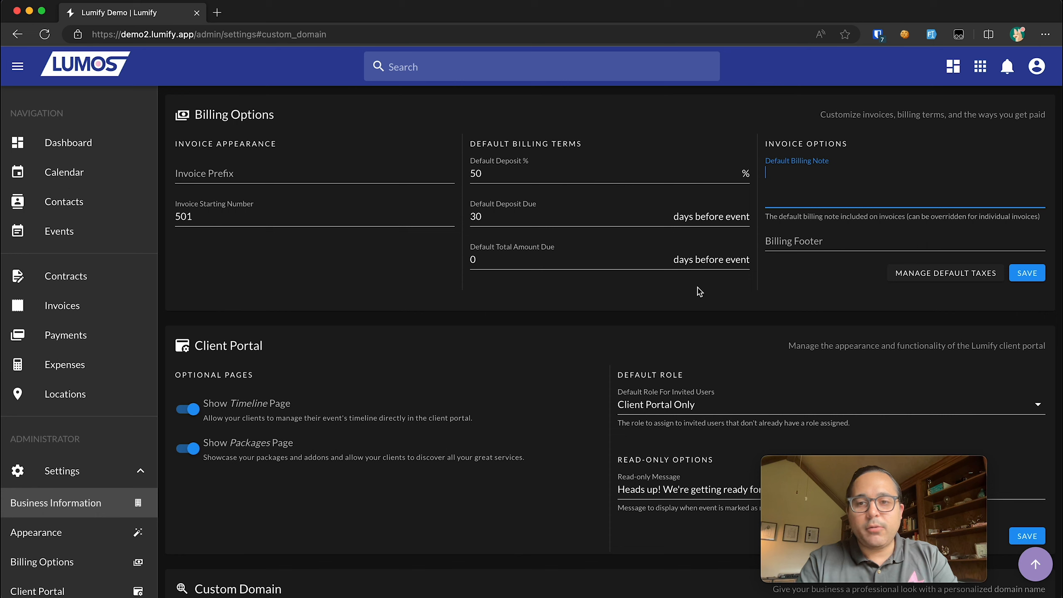
pyautogui.write('Thatnks')
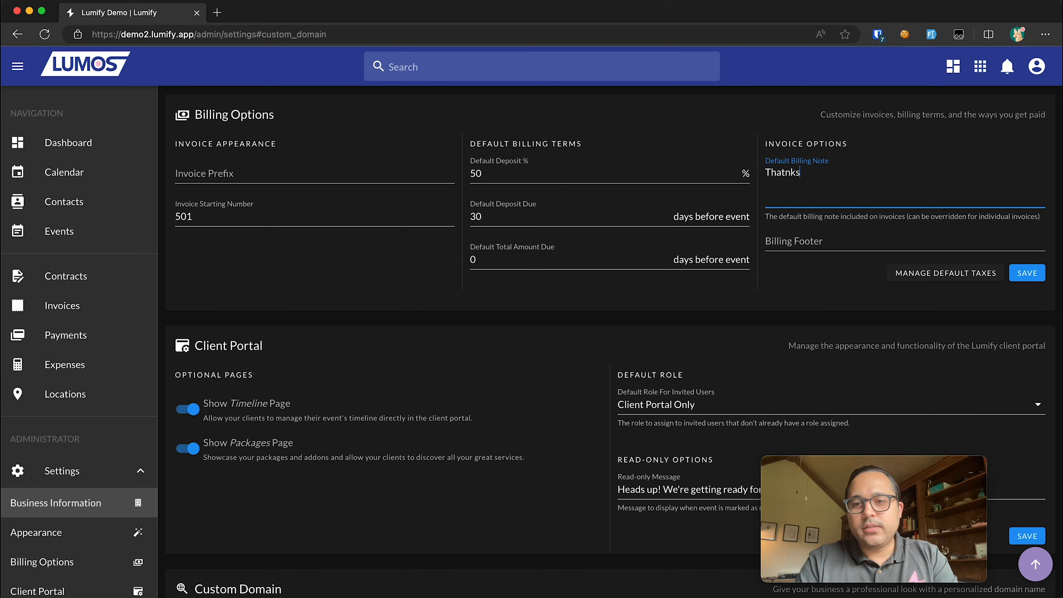
pyautogui.press('BackSpace')
pyautogui.press('BackSpace')
pyautogui.press('BackSpace')
pyautogui.press('BackSpace')
pyautogui.write('nks for y')
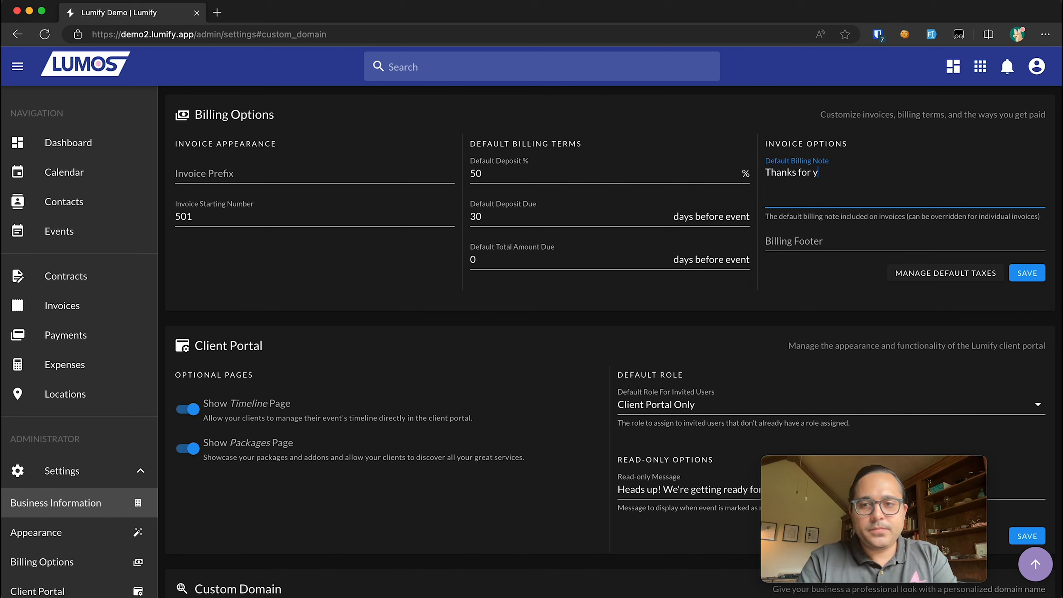
pyautogui.write('our business!')
pyautogui.click(810, 241)
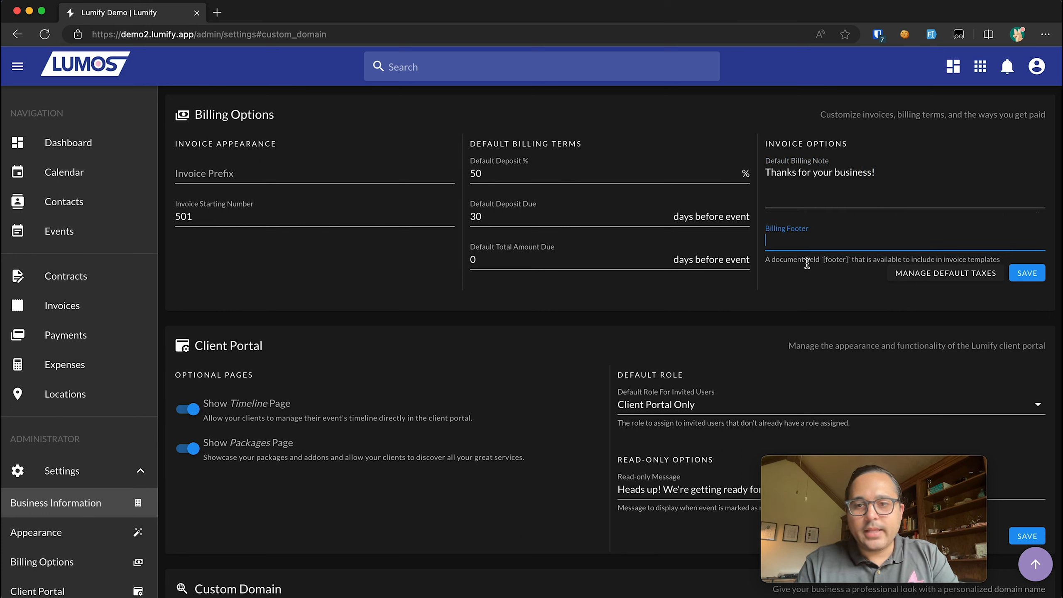
pyautogui.click(882, 192)
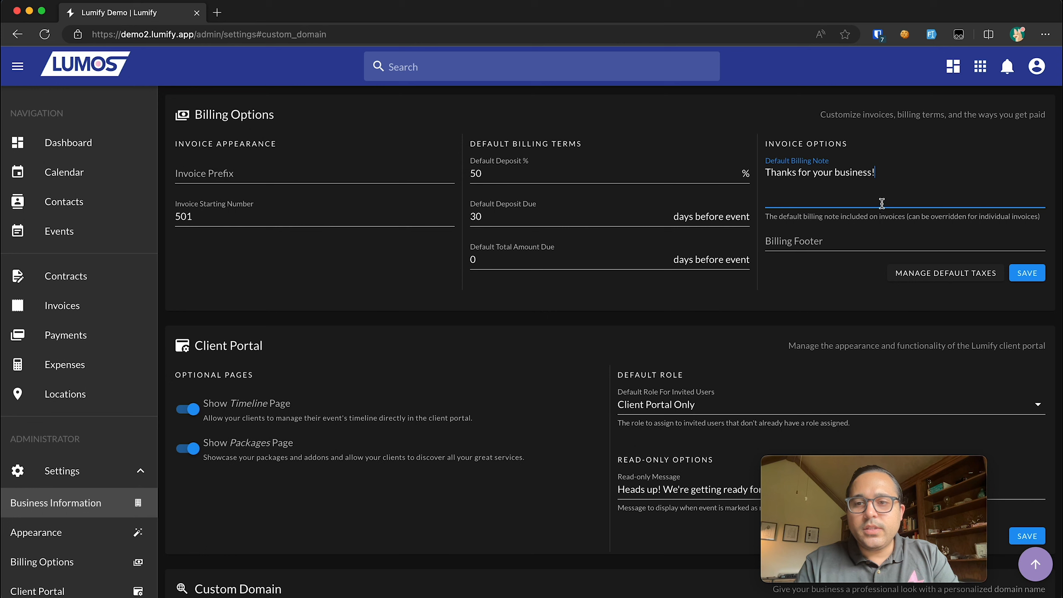
# - Save the billing options and bring up the Default Taxes dialog
pyautogui.click(851, 237)
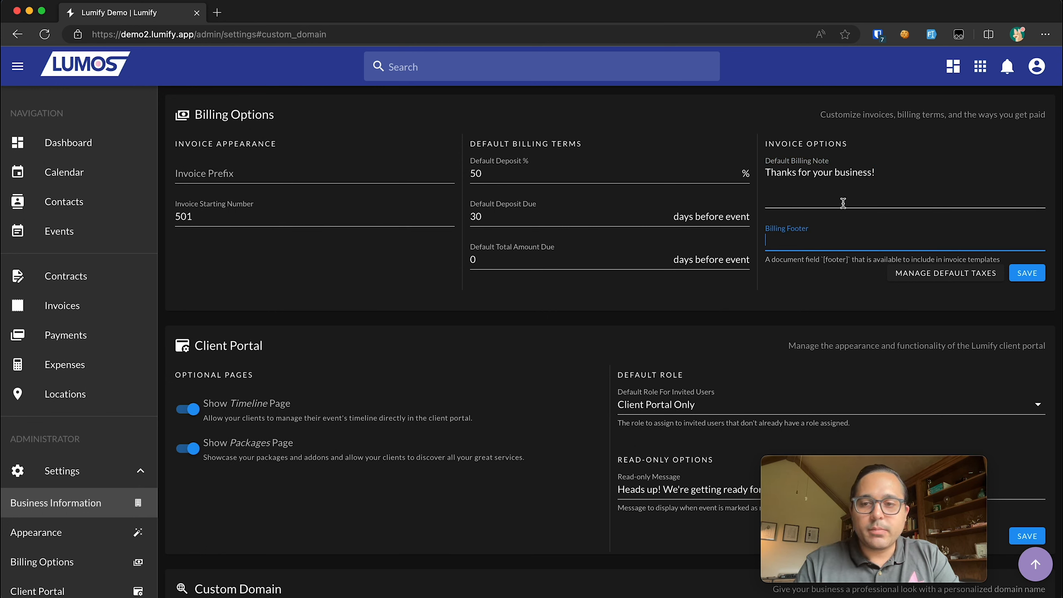
pyautogui.click(1028, 273)
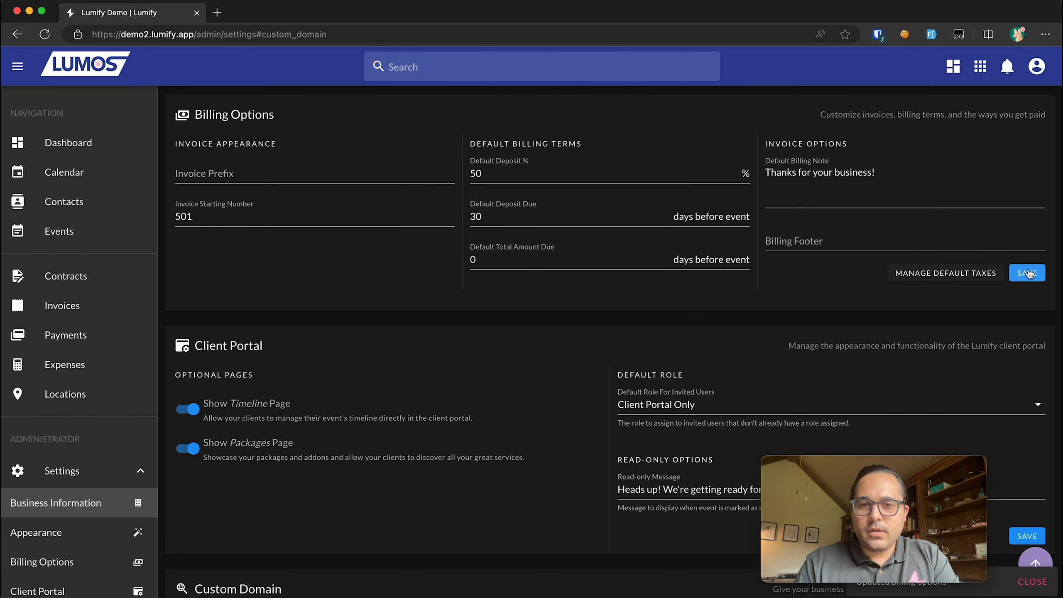
pyautogui.click(972, 273)
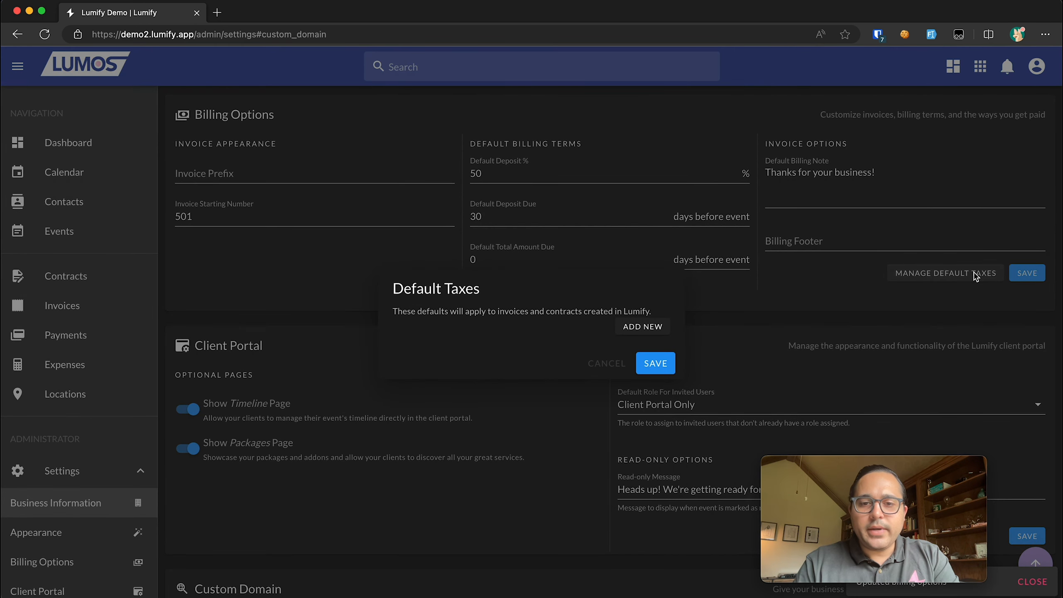
# - Add a default tax row labelled Cook County County at 10.25%
pyautogui.click(645, 327)
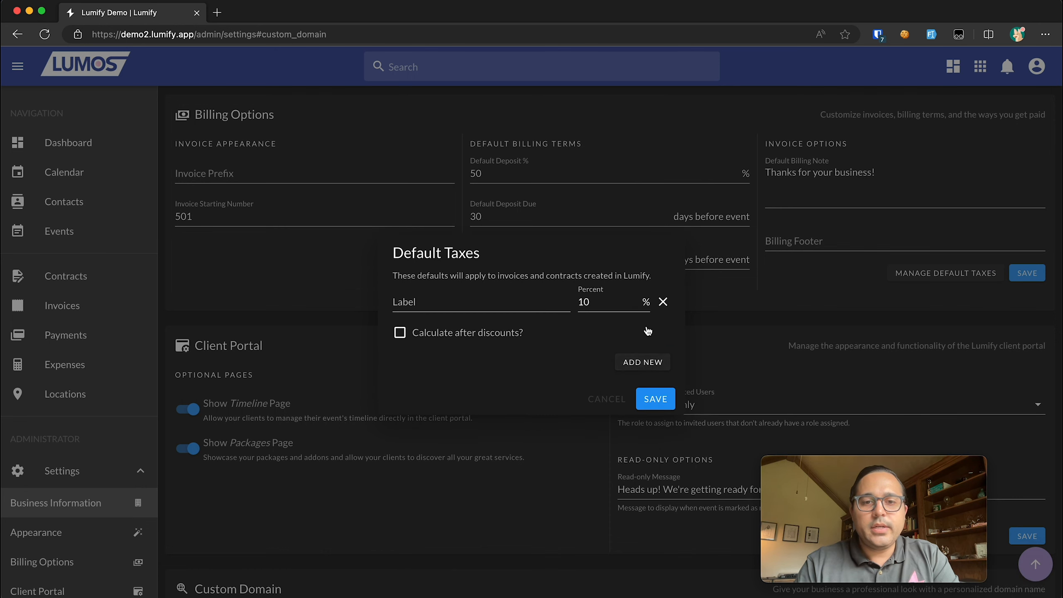
pyautogui.click(530, 309)
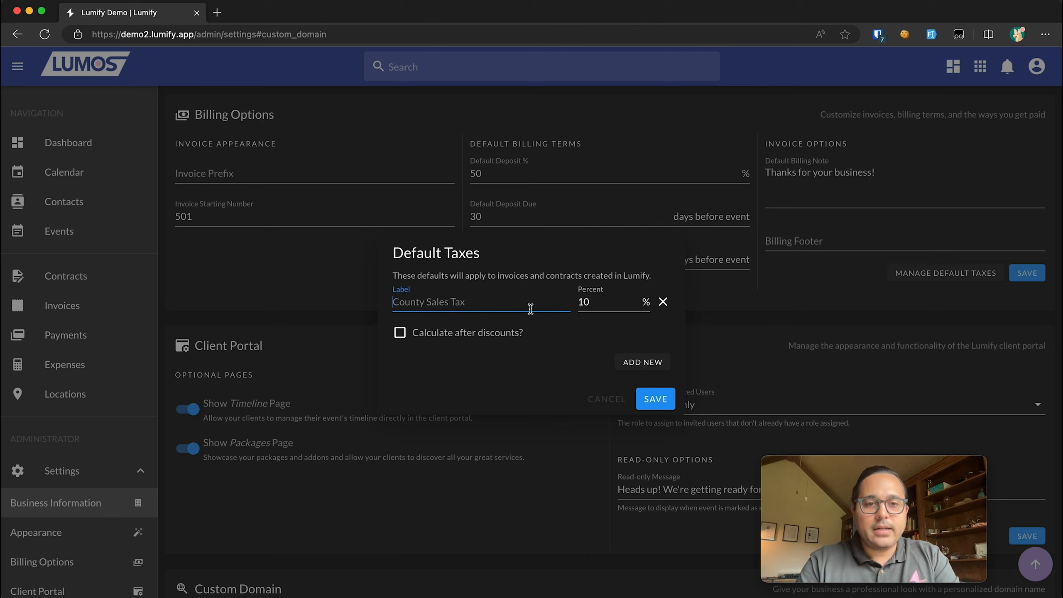
pyautogui.write('Cook')
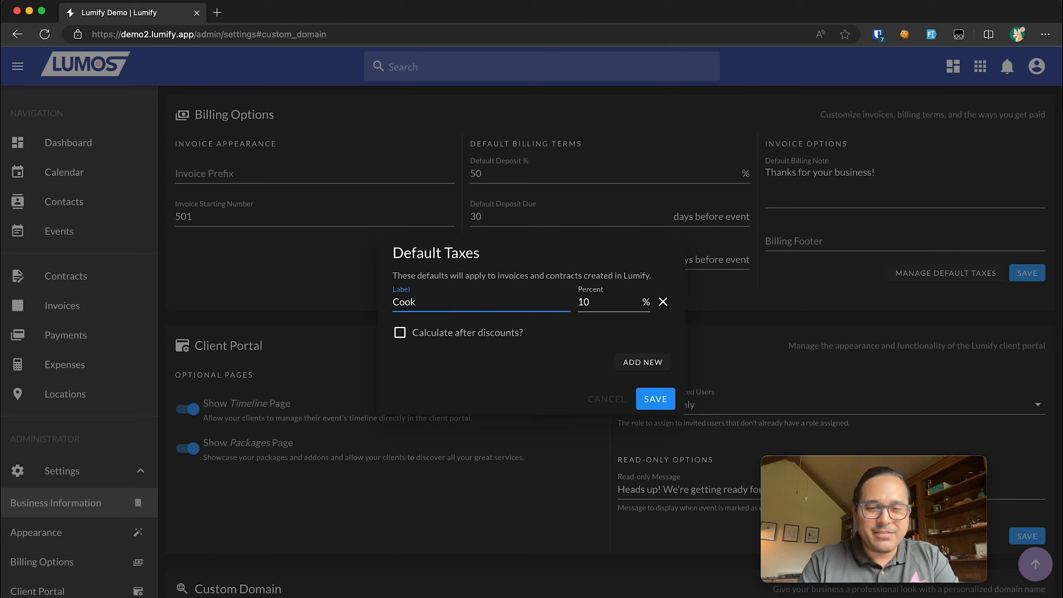
pyautogui.write(' Count')
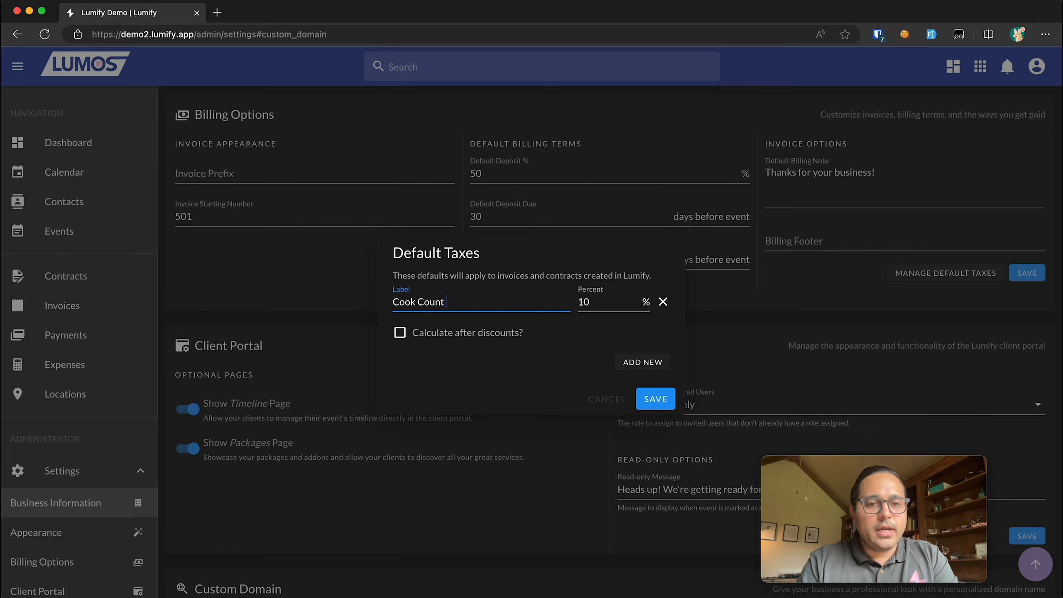
pyautogui.write('y Cooki')
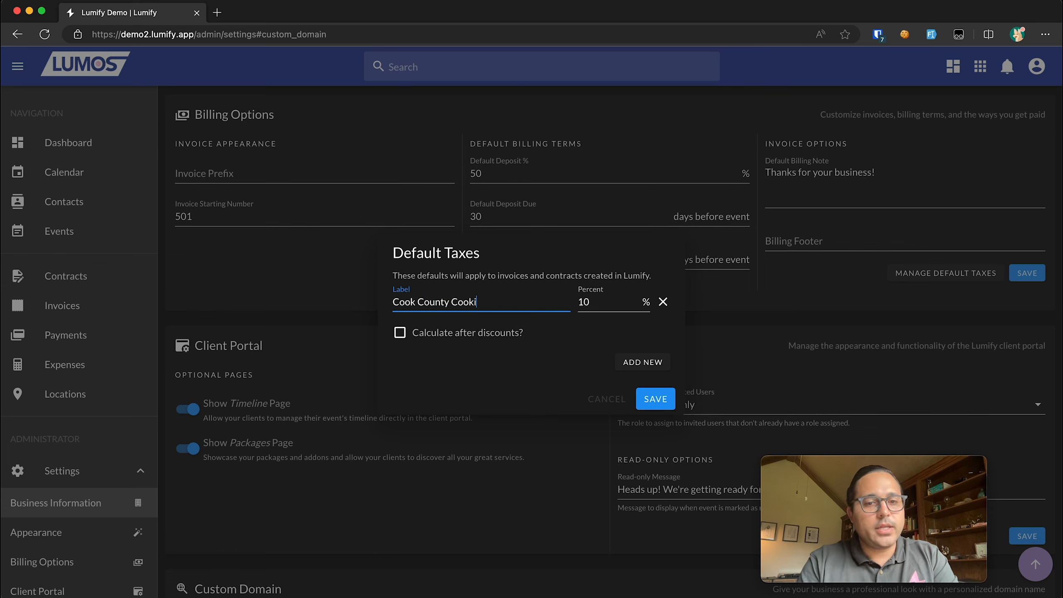
pyautogui.press('BackSpace')
pyautogui.press('BackSpace')
pyautogui.write('unty')
pyautogui.press('Tab')
pyautogui.write('10.23')
pyautogui.press('BackSpace')
pyautogui.write('5')
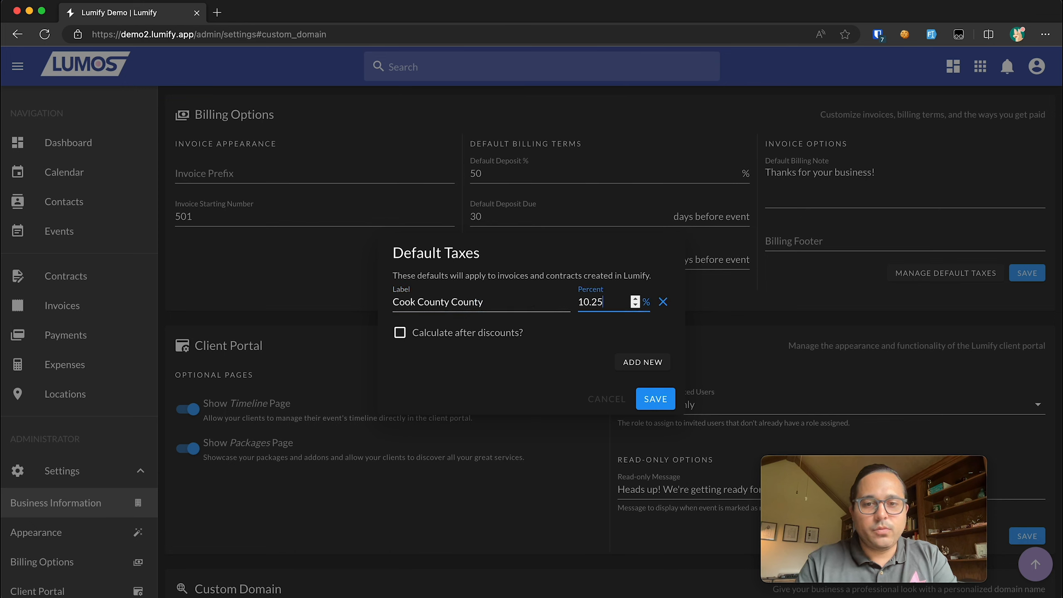
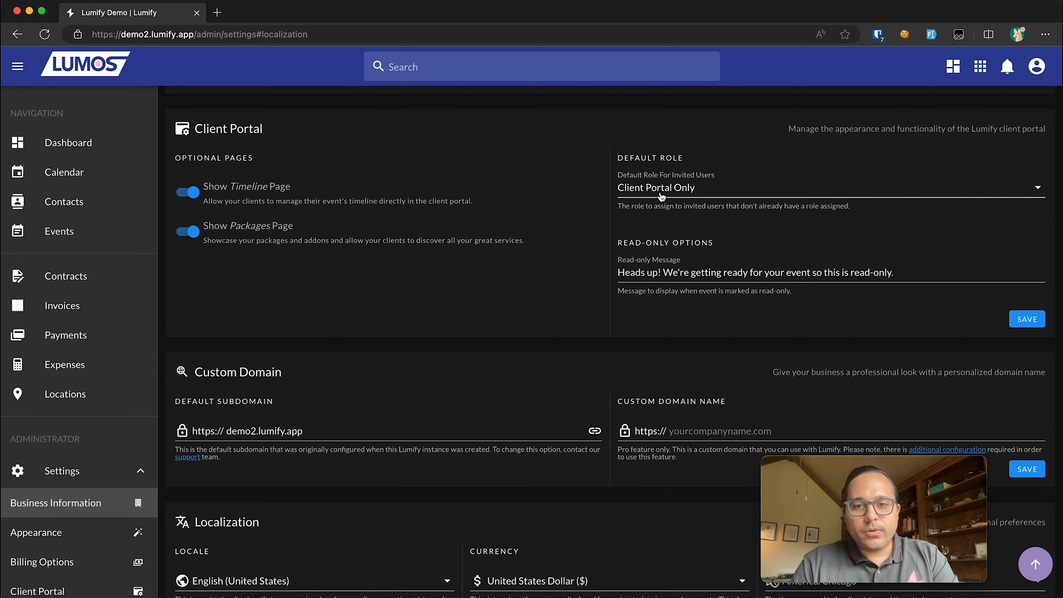
pyautogui.click(717, 188)
pyautogui.click(719, 158)
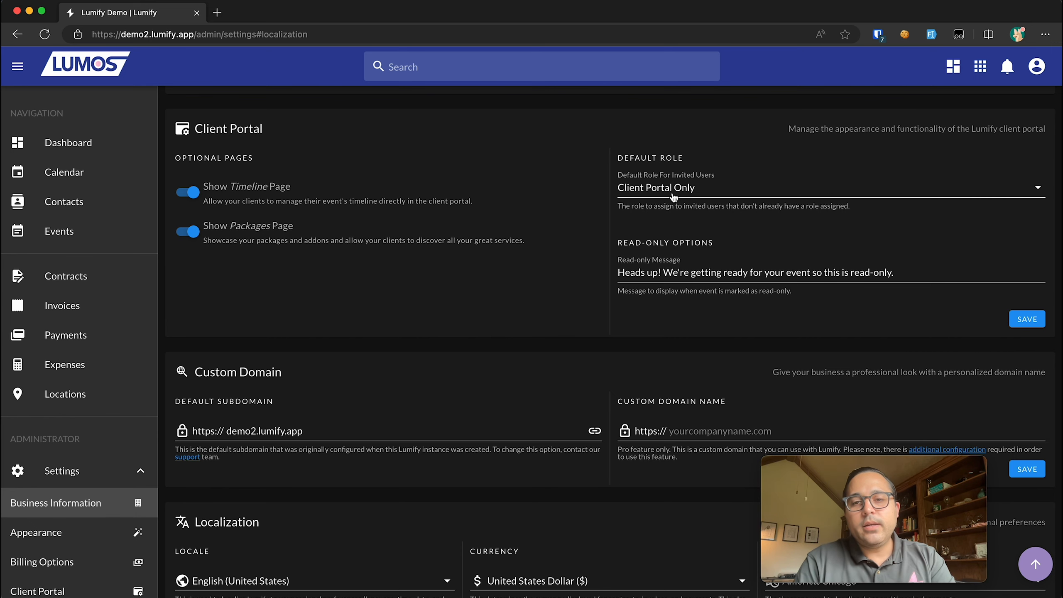
pyautogui.click(673, 197)
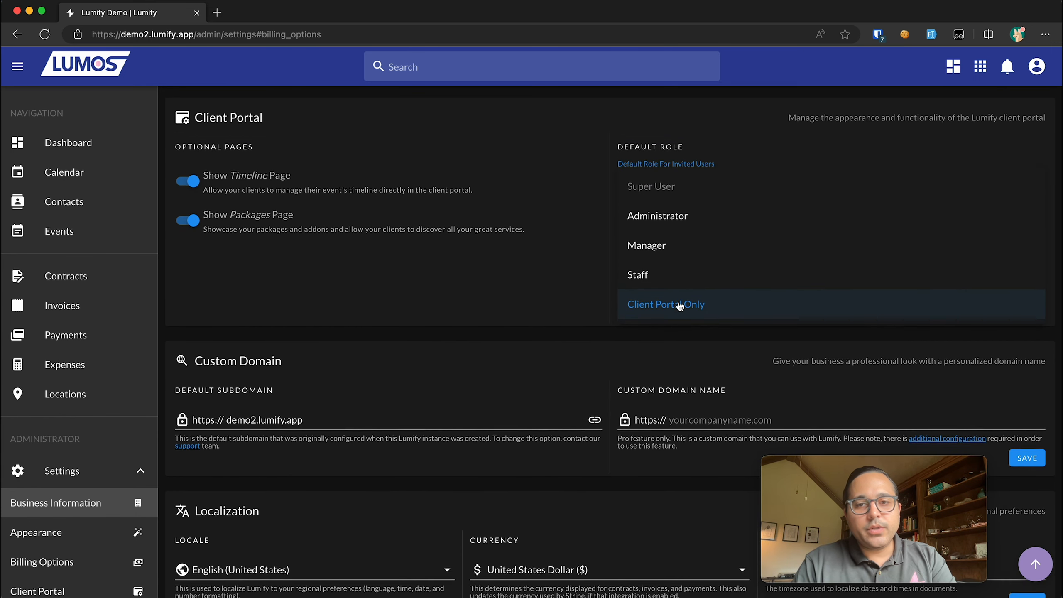
pyautogui.click(680, 305)
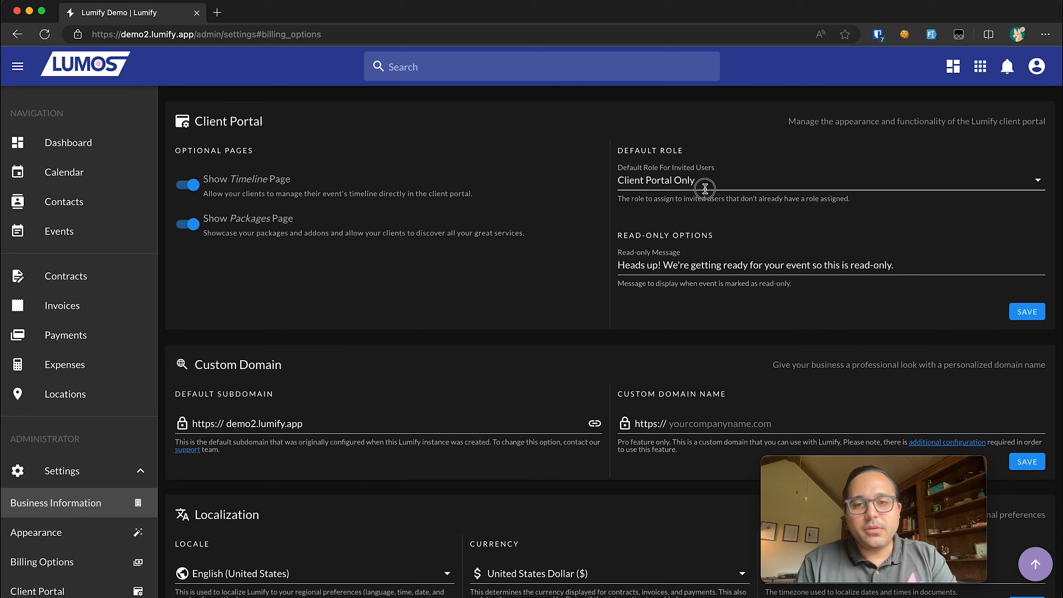
pyautogui.click(706, 184)
pyautogui.click(593, 215)
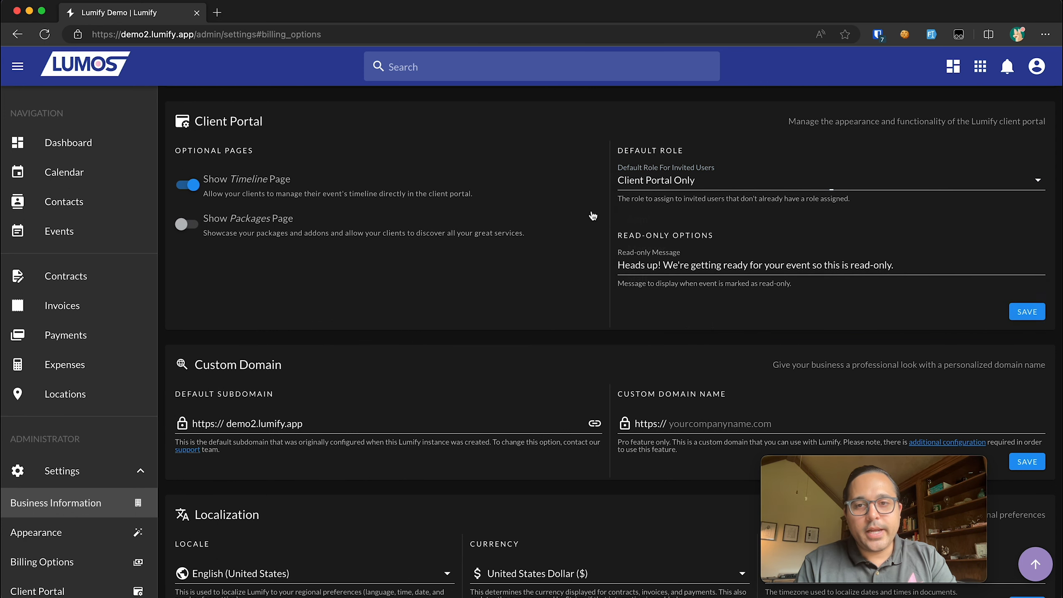
pyautogui.click(593, 215)
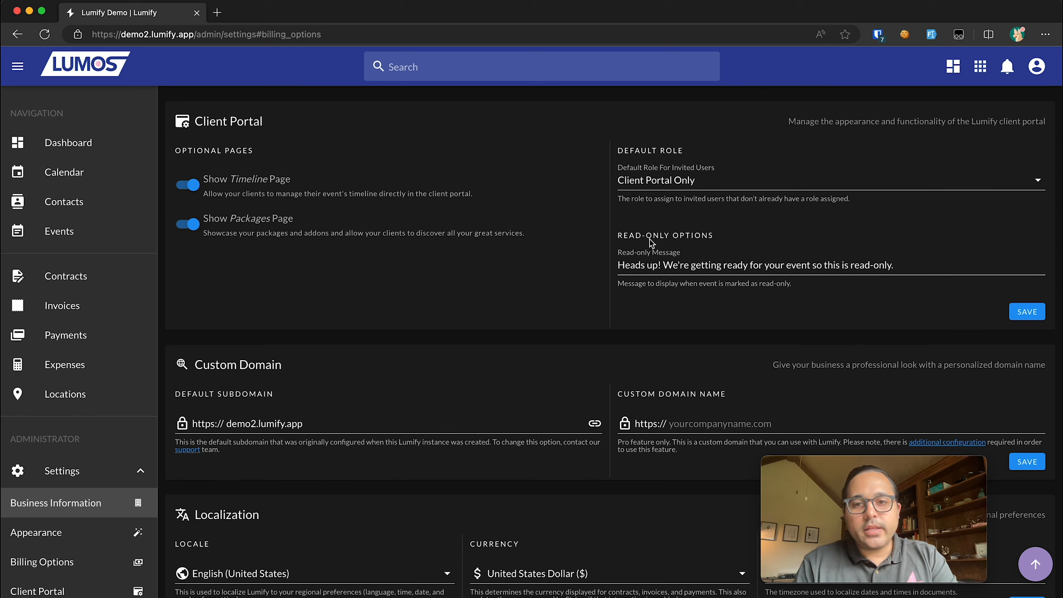
pyautogui.click(686, 264)
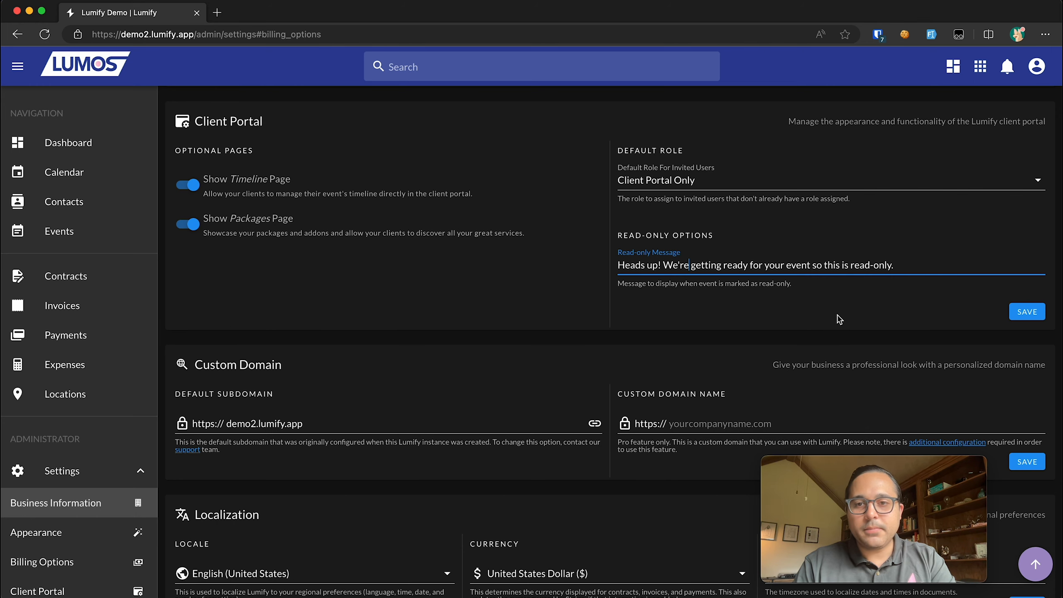
# - Review the localization fields, keeping the locale as English (United States)
pyautogui.scroll(-2, 838, 319)
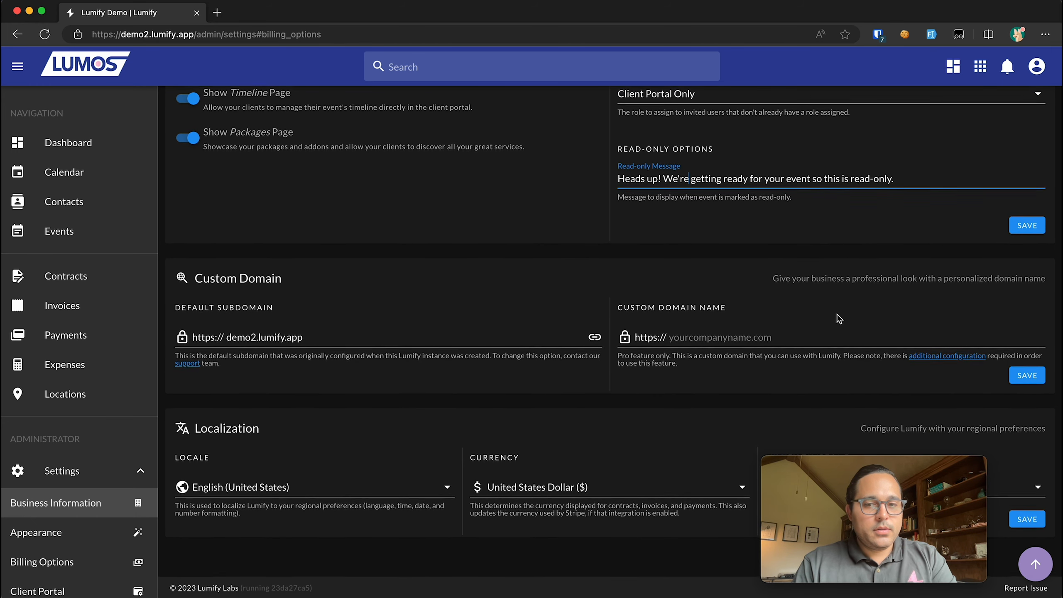
pyautogui.click(738, 338)
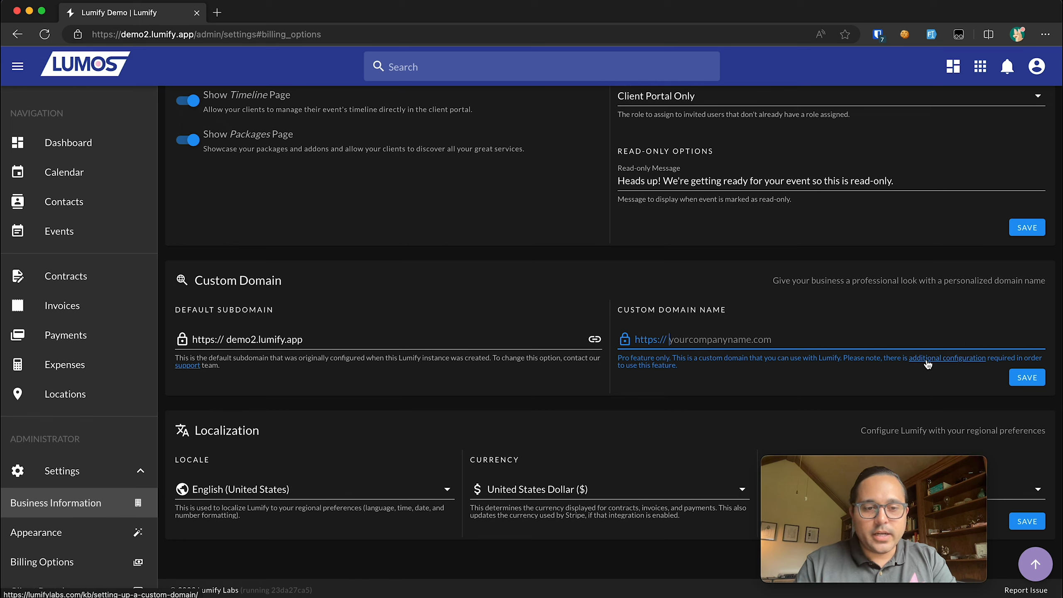
pyautogui.moveTo(899, 462); pyautogui.dragTo(939, 234)
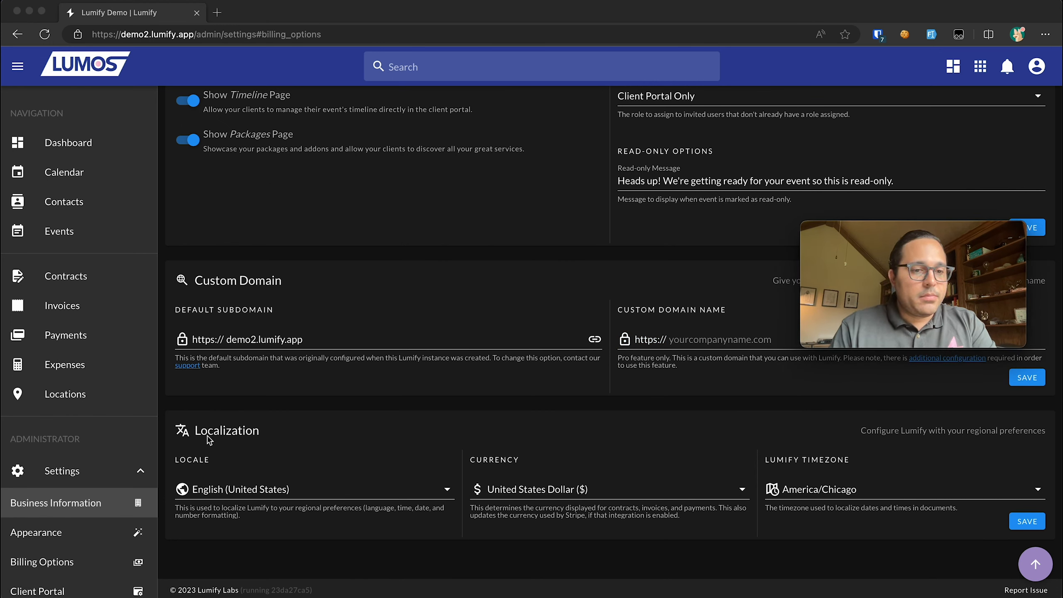
pyautogui.click(373, 490)
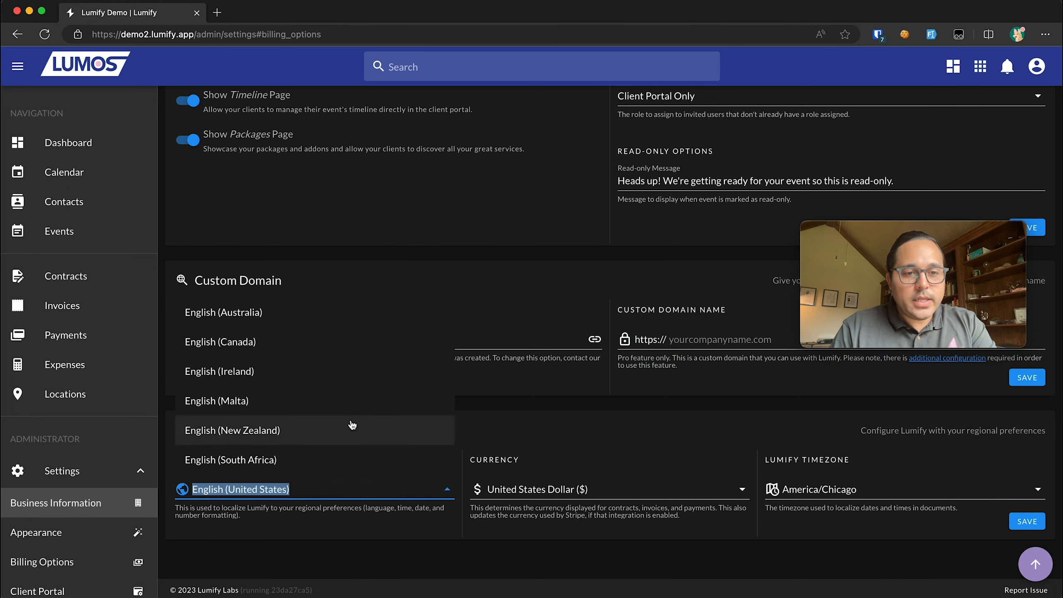
pyautogui.scroll(3, 352, 424)
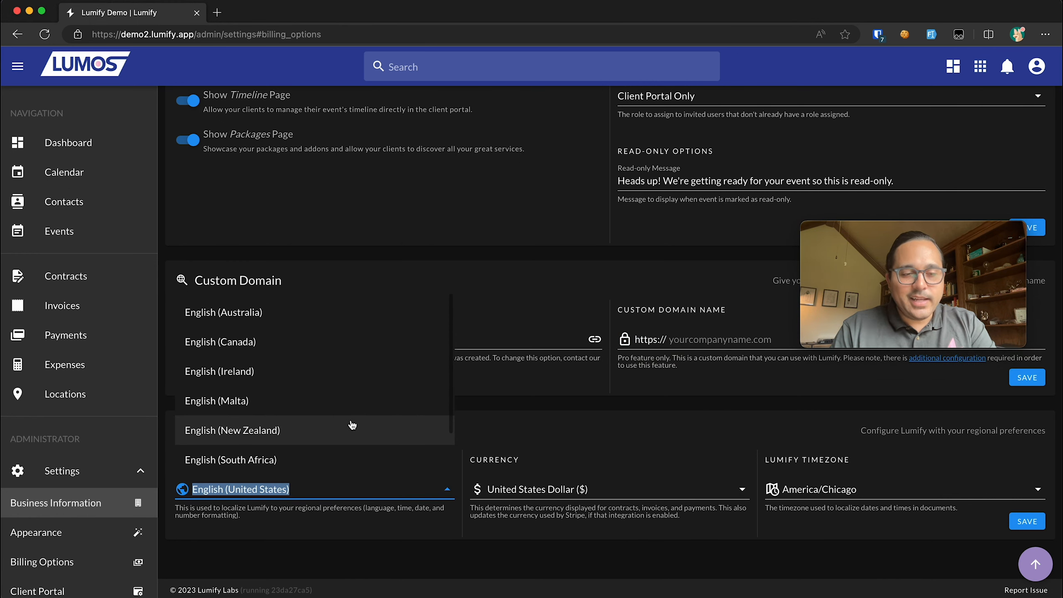
pyautogui.scroll(-2, 348, 354)
pyautogui.scroll(2, 349, 352)
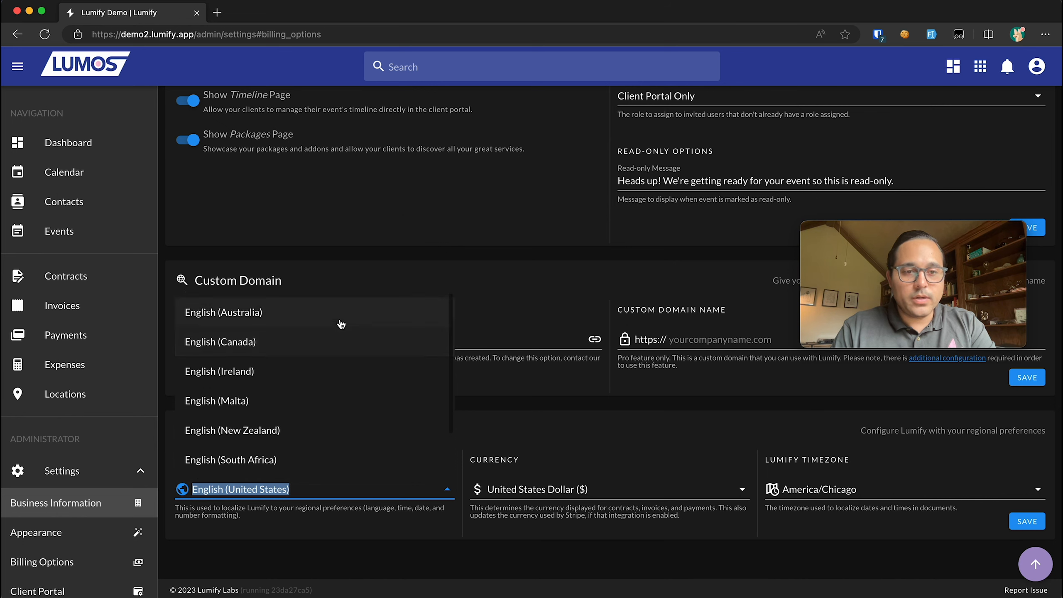
pyautogui.scroll(-1, 341, 322)
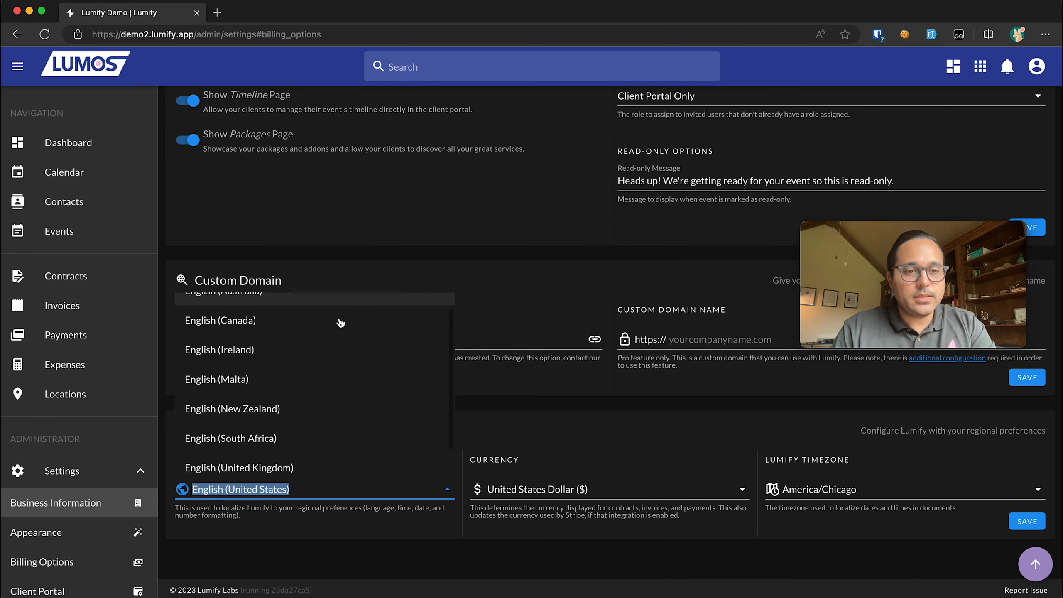
pyautogui.scroll(1, 339, 320)
pyautogui.scroll(-2, 306, 406)
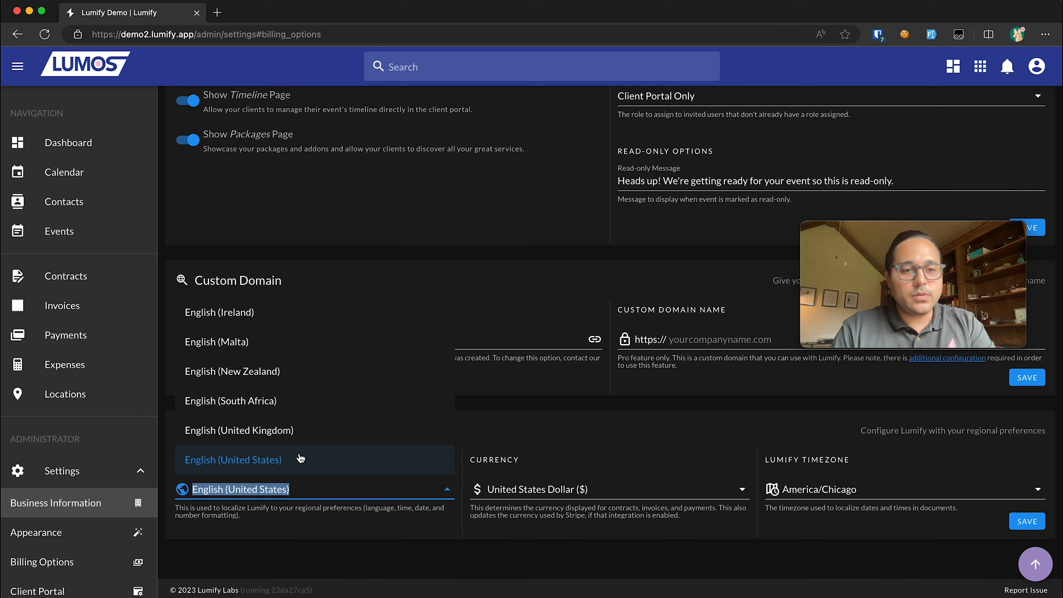
pyautogui.scroll(2, 316, 387)
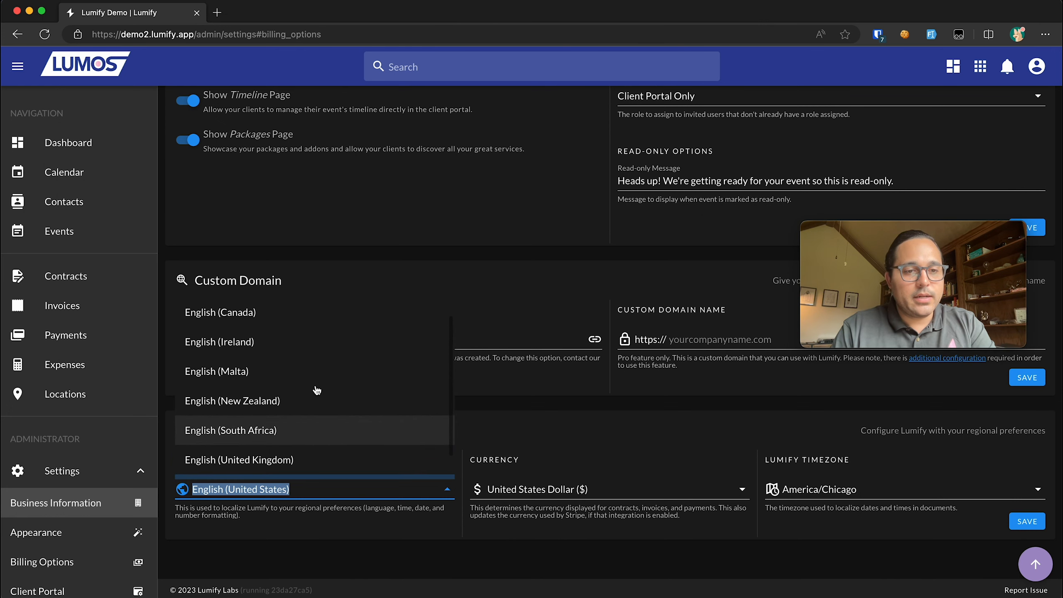
pyautogui.scroll(-2, 273, 396)
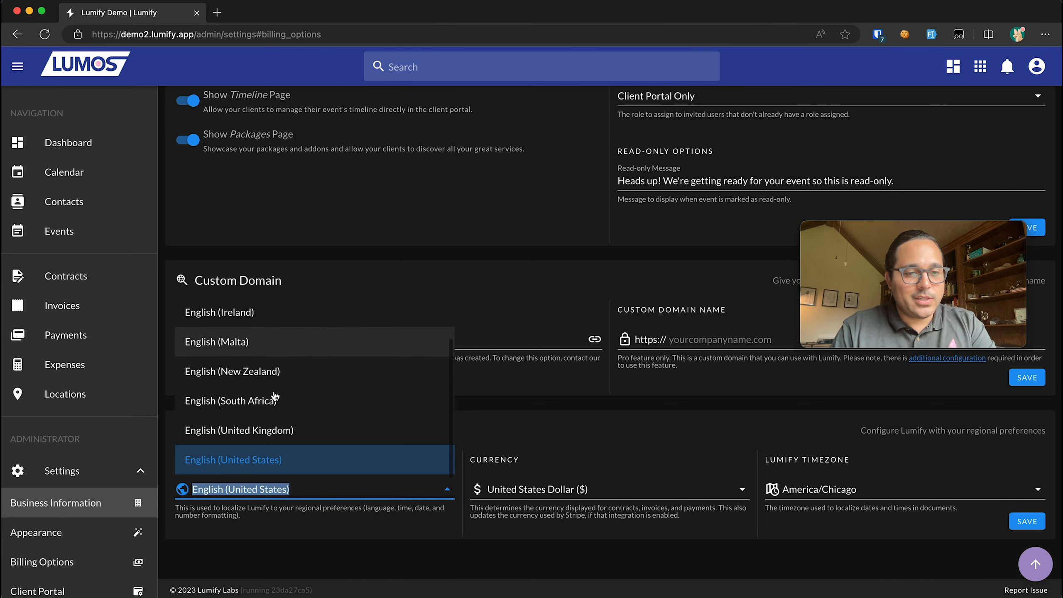
pyautogui.click(249, 460)
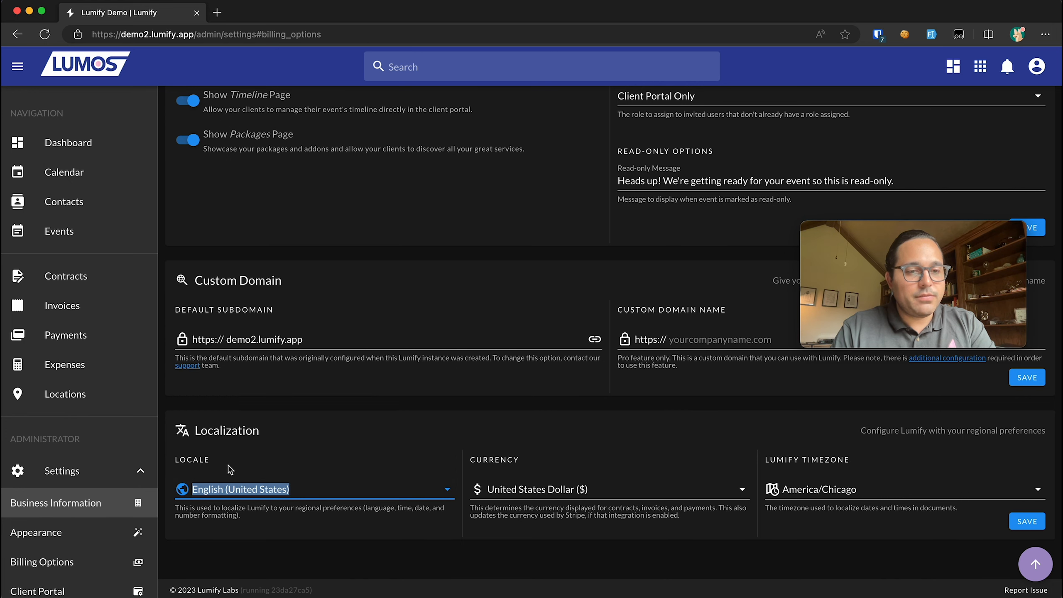
# - Check the currency options and keep United States Dollar
pyautogui.click(586, 490)
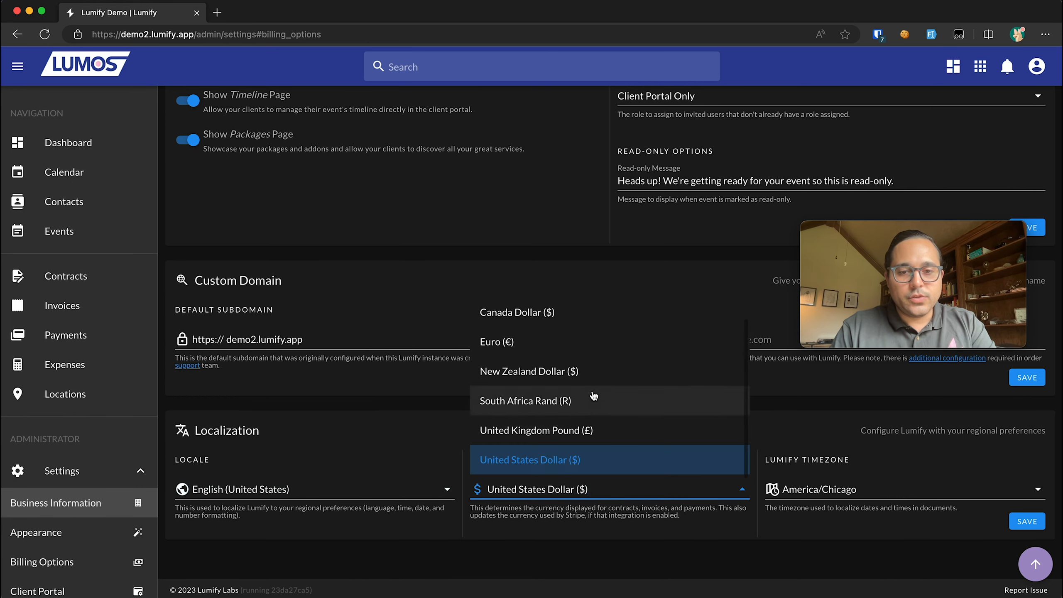
pyautogui.scroll(1, 593, 396)
pyautogui.scroll(-1, 593, 396)
pyautogui.scroll(1, 593, 399)
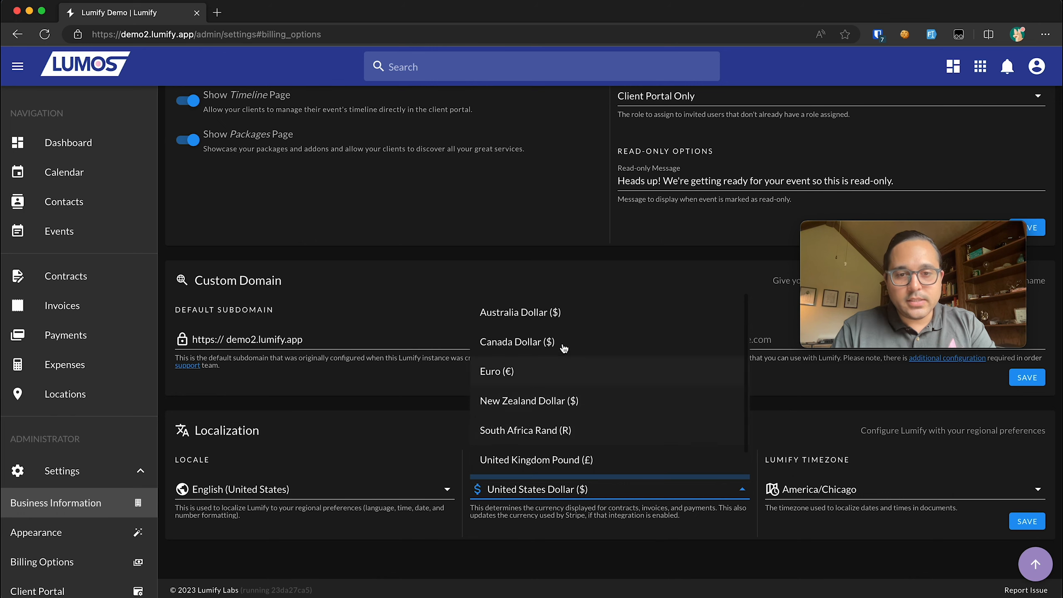
pyautogui.scroll(-1, 543, 350)
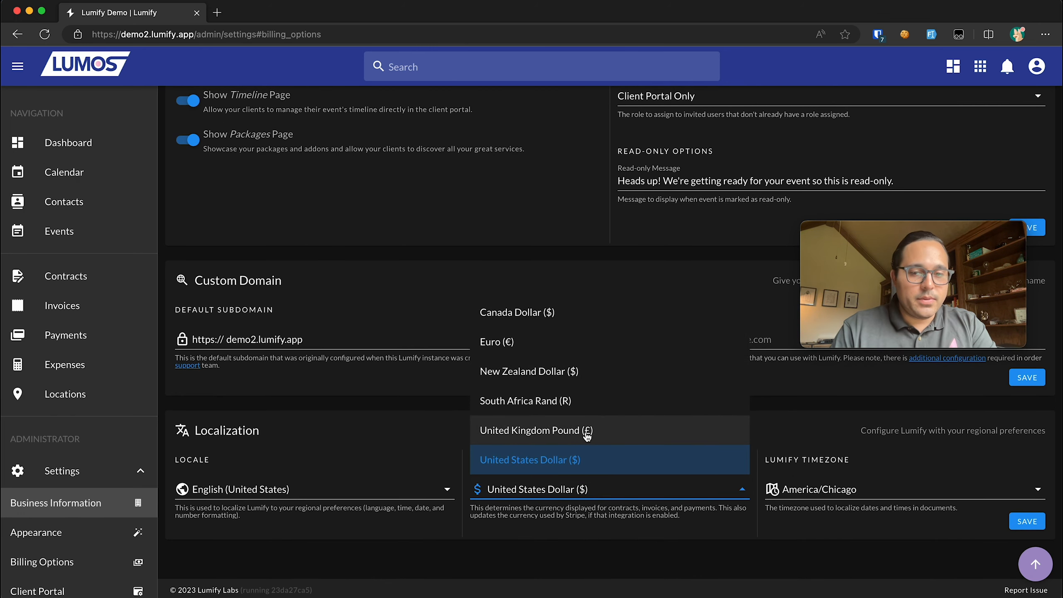
pyautogui.scroll(1, 605, 399)
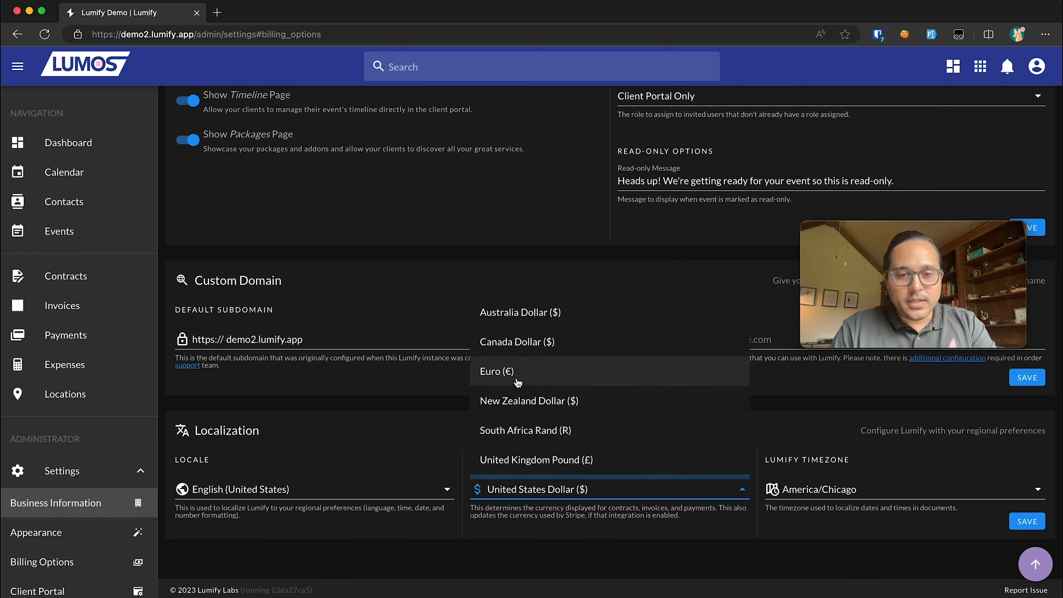
pyautogui.scroll(-1, 561, 428)
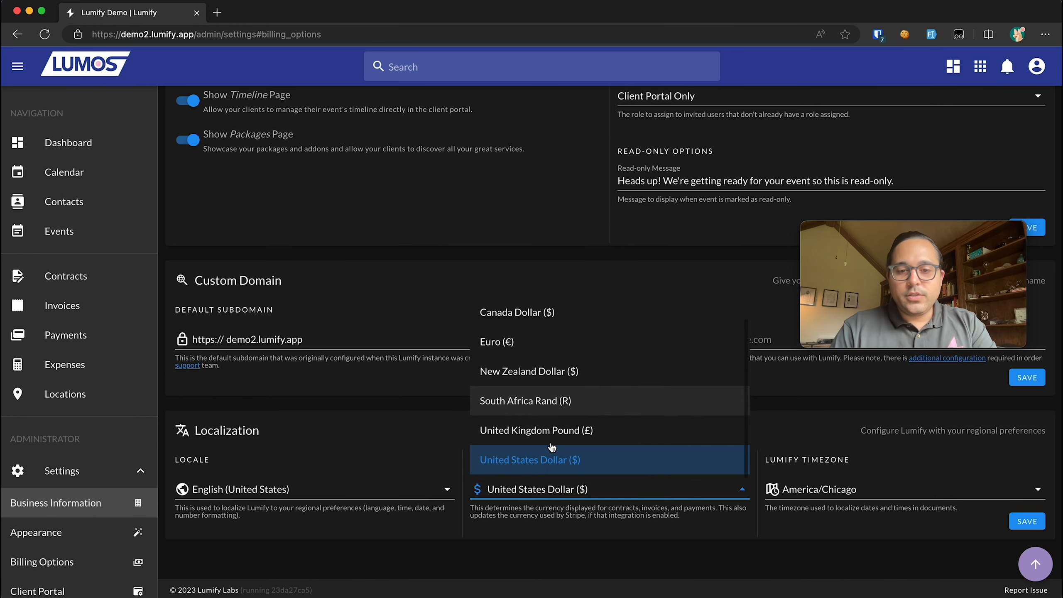
pyautogui.click(563, 565)
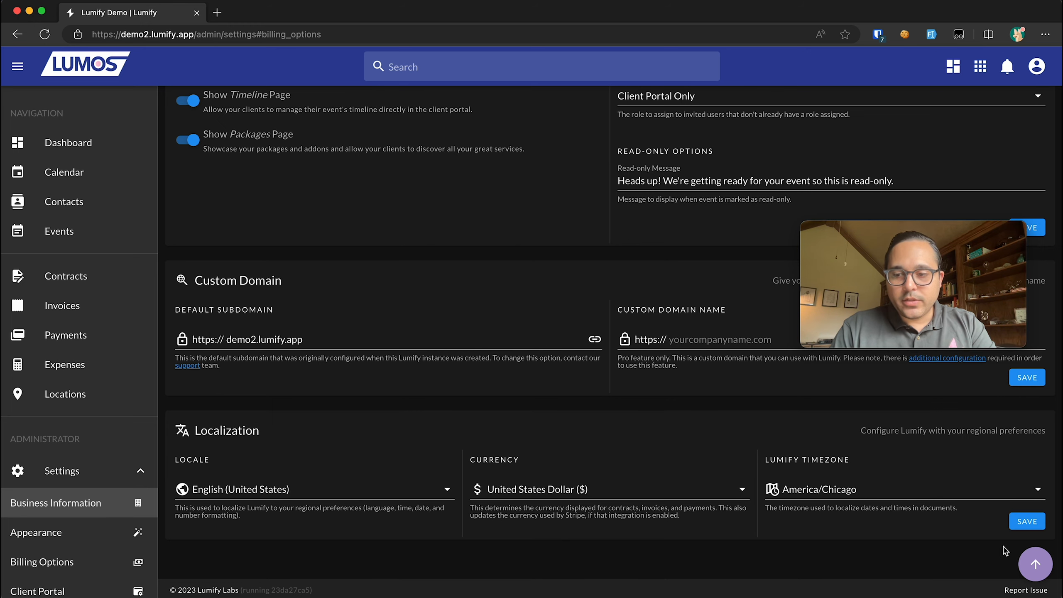
# - Save the localization settings with America/Chicago and confirm the global update
pyautogui.click(1027, 522)
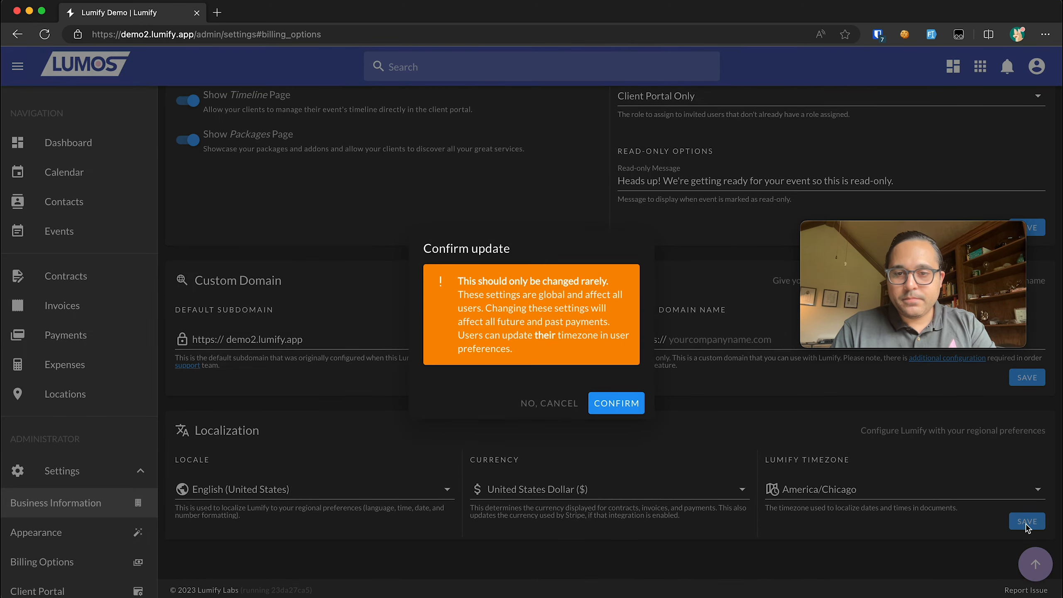
pyautogui.click(620, 404)
pyautogui.scroll(-8, 105, 356)
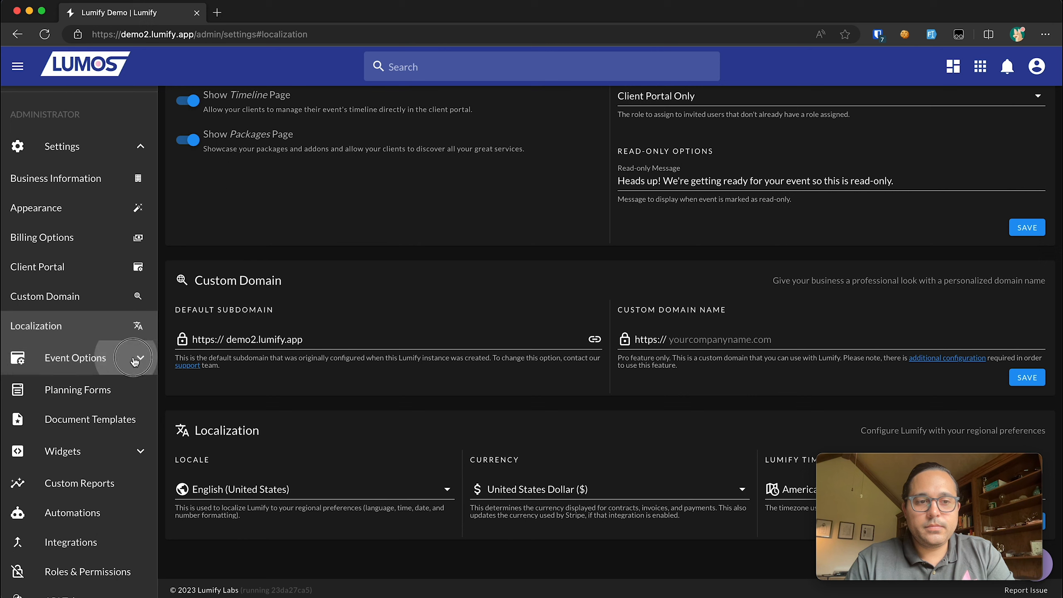
# - Go to Event Options > Event Types and view the Anniversary event type's details
pyautogui.click(122, 358)
pyautogui.click(110, 397)
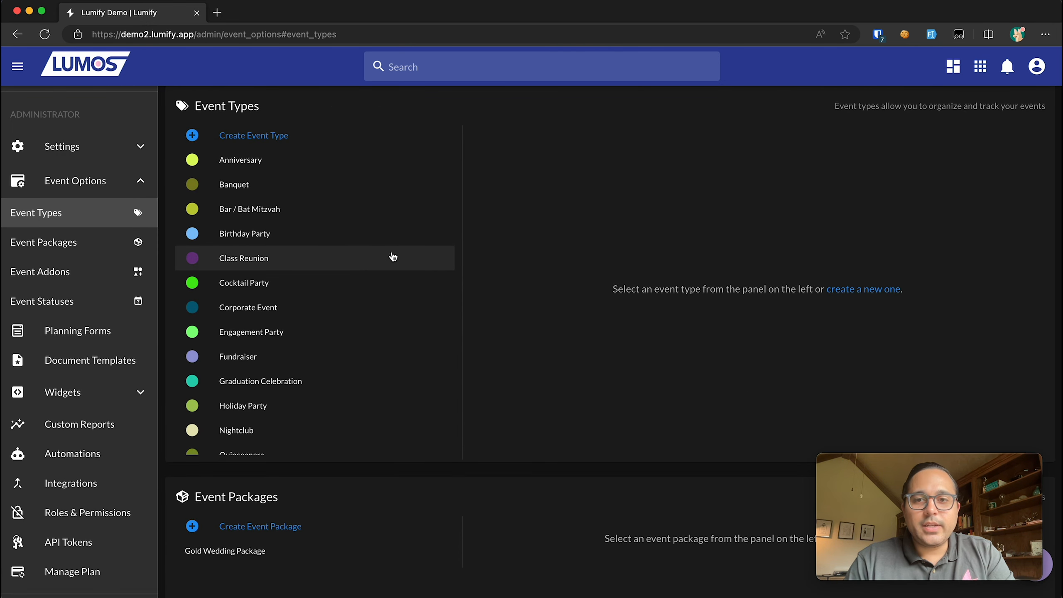
pyautogui.click(262, 169)
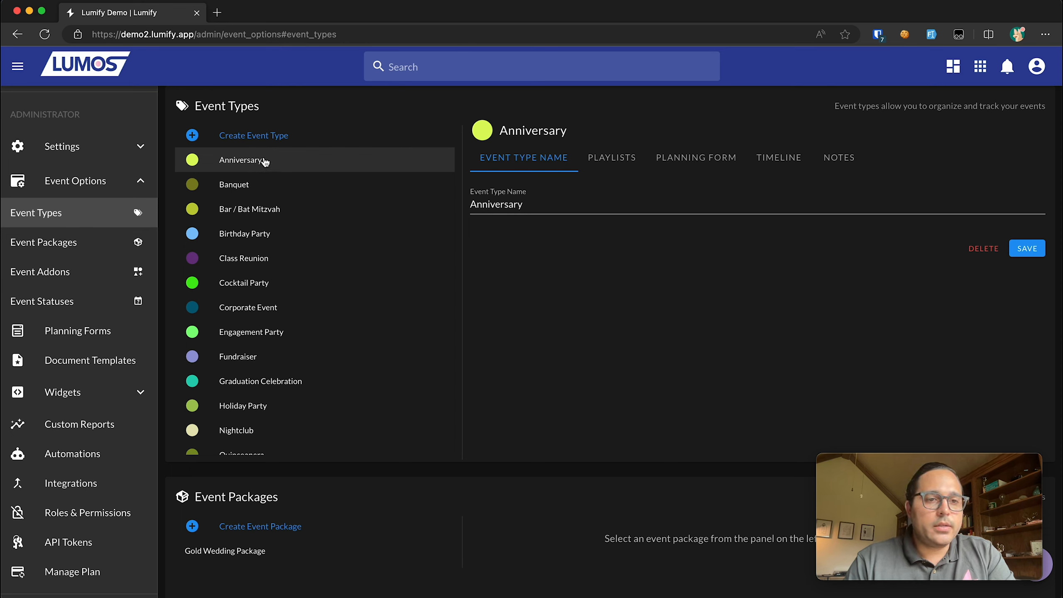
pyautogui.scroll(-3, 273, 280)
pyautogui.scroll(3, 275, 297)
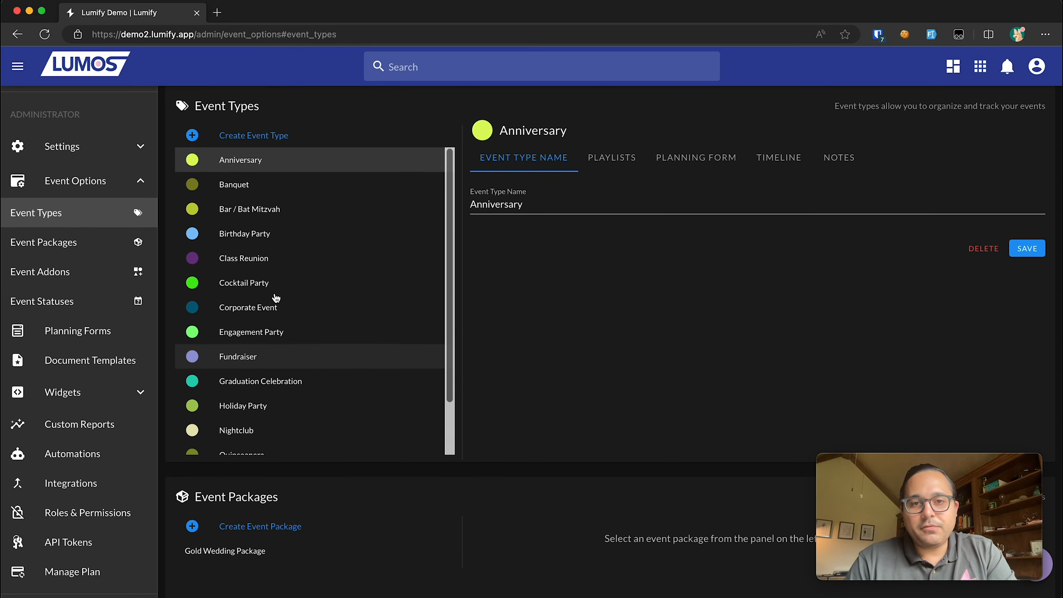
pyautogui.scroll(-3, 276, 297)
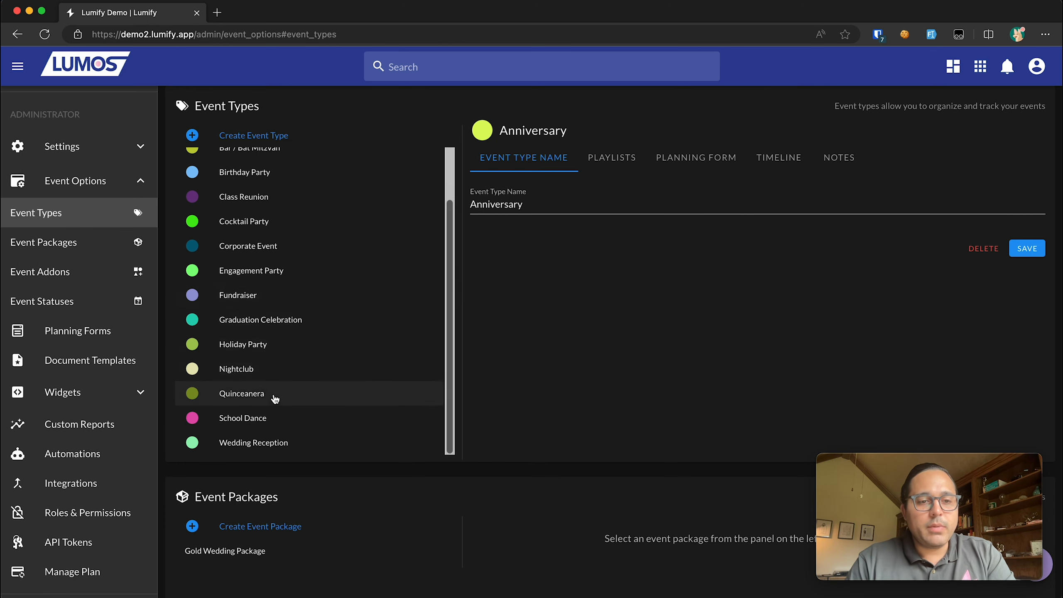
pyautogui.scroll(-1, 273, 397)
pyautogui.scroll(2, 280, 399)
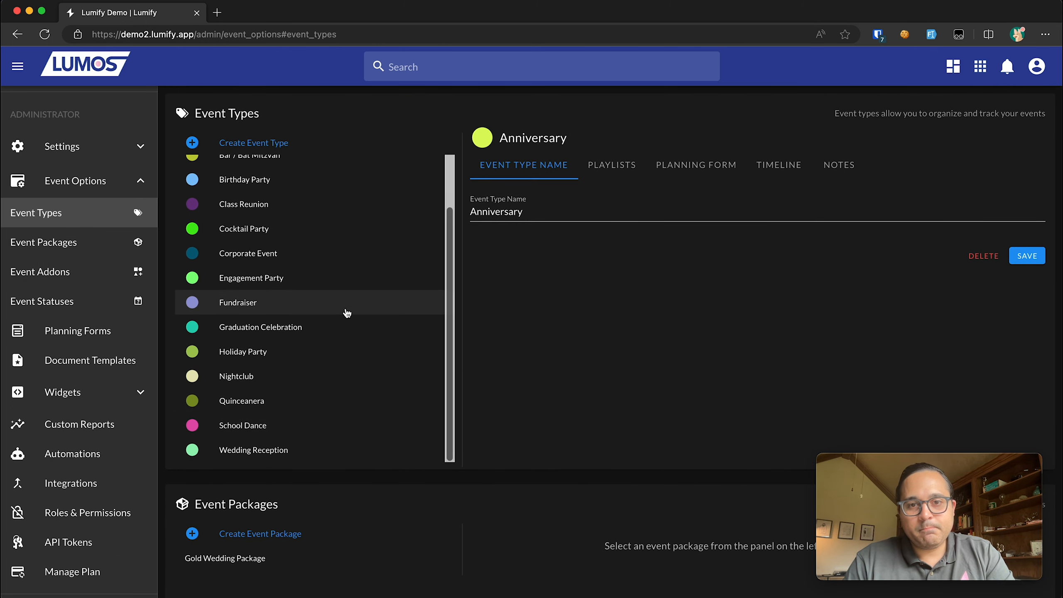
pyautogui.scroll(2, 403, 173)
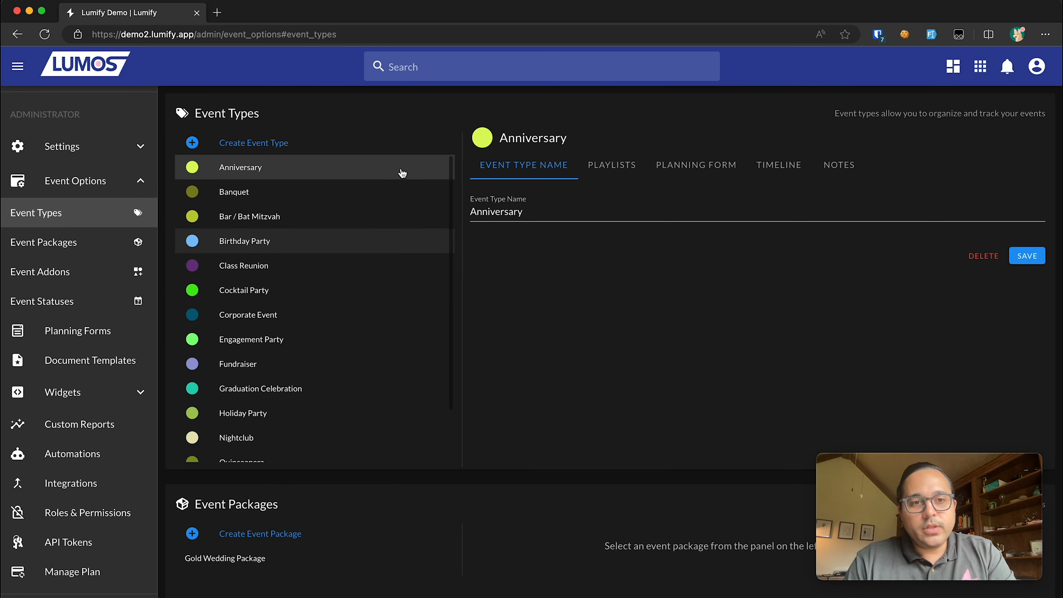
pyautogui.click(391, 172)
pyautogui.click(409, 164)
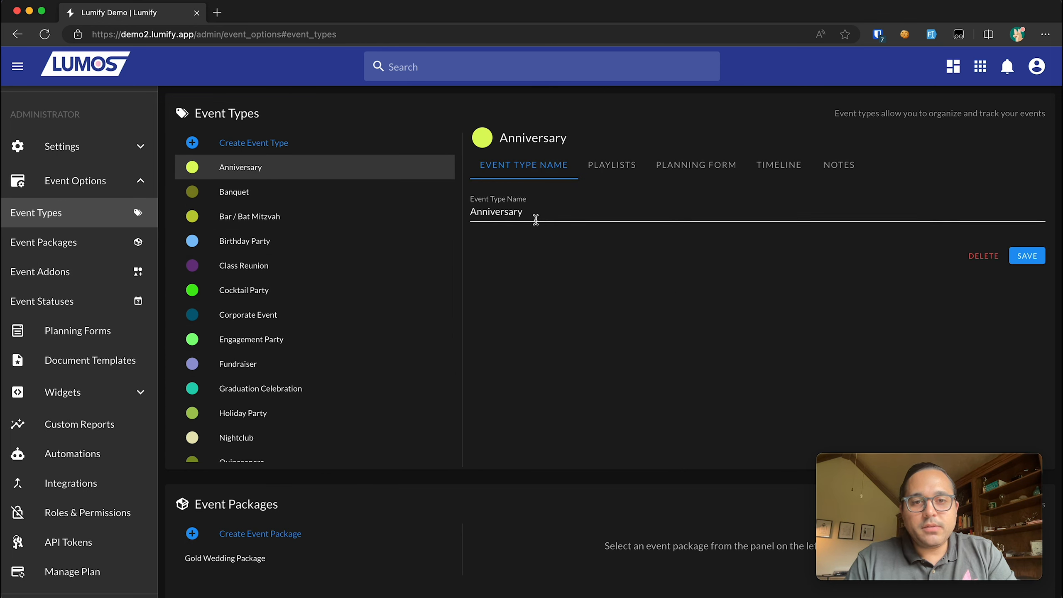
# - Change the Anniversary colour to dark blue and show its playlists
pyautogui.doubleClick(535, 219)
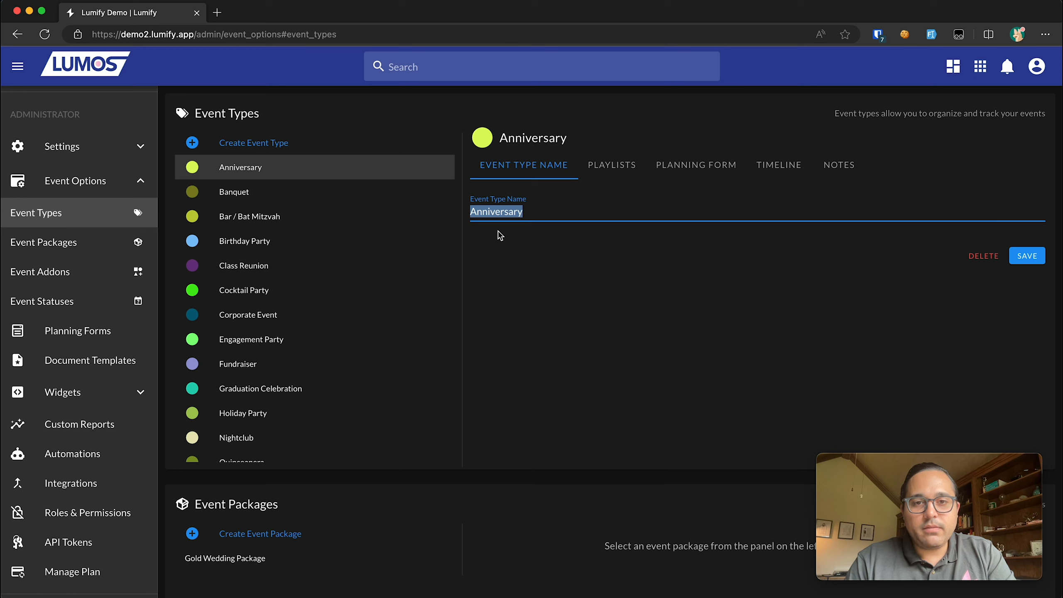
pyautogui.click(482, 138)
pyautogui.click(627, 187)
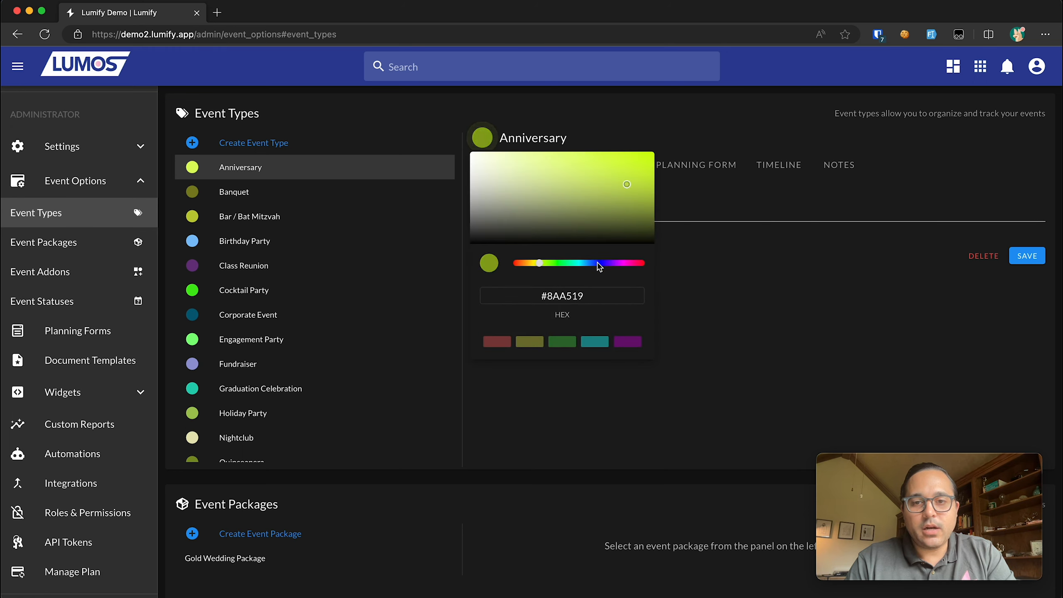
pyautogui.click(600, 264)
pyautogui.click(704, 267)
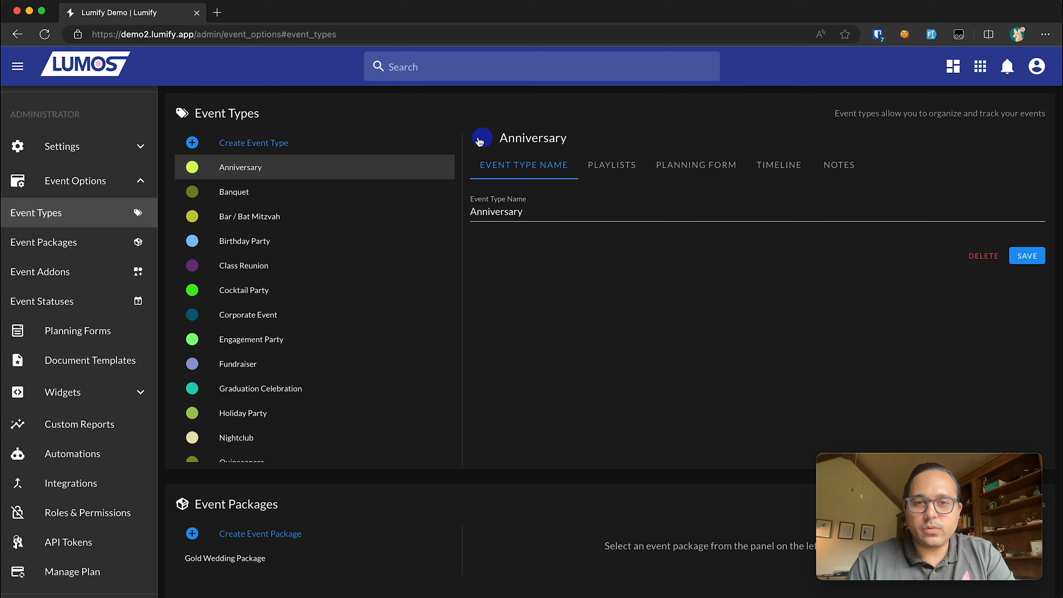
pyautogui.click(611, 166)
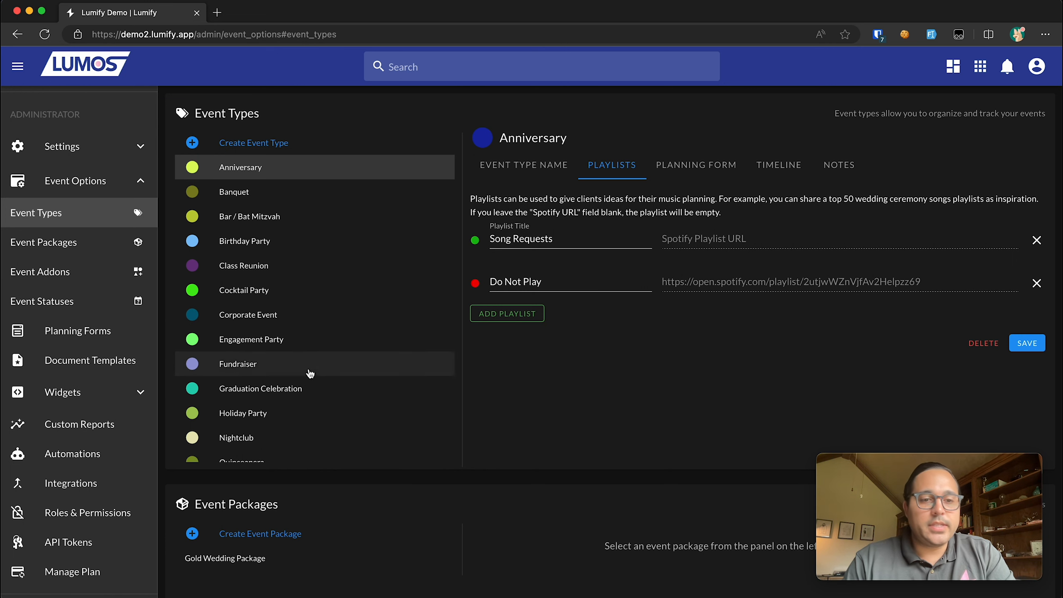
# - Add Entrance songs, Special moments and Cocktail hour playlists to Wedding Reception and save
pyautogui.scroll(-2, 302, 397)
pyautogui.click(284, 448)
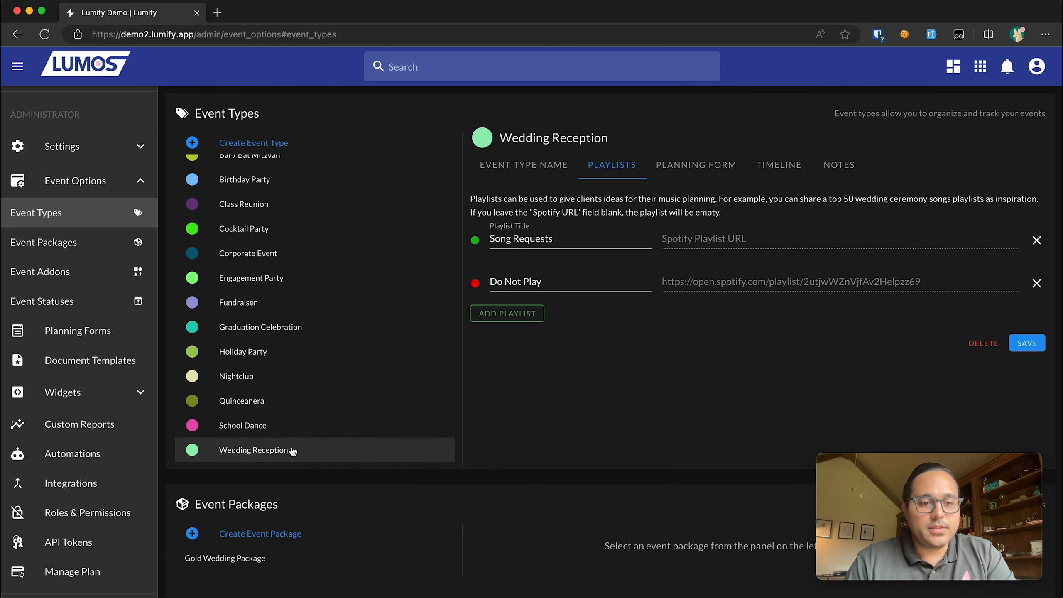
pyautogui.click(532, 313)
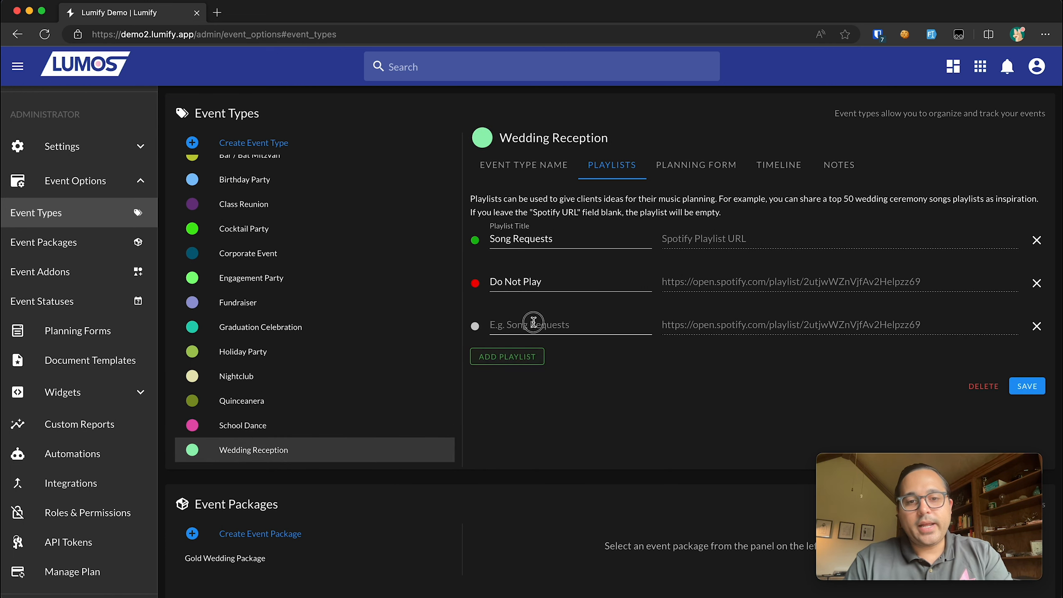
pyautogui.write('Entrance songs')
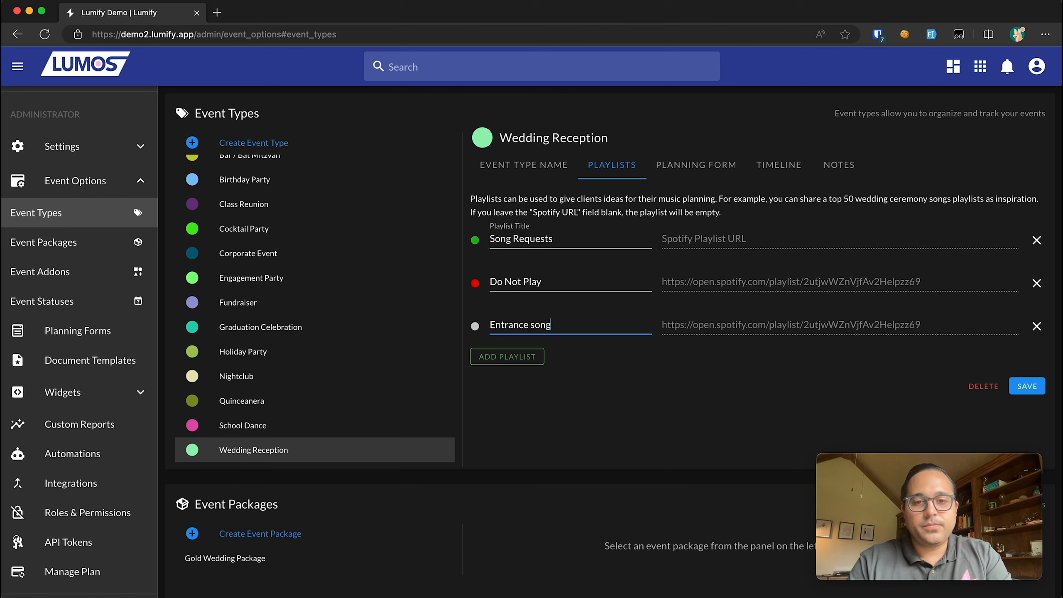
pyautogui.click(535, 356)
pyautogui.write('Spec')
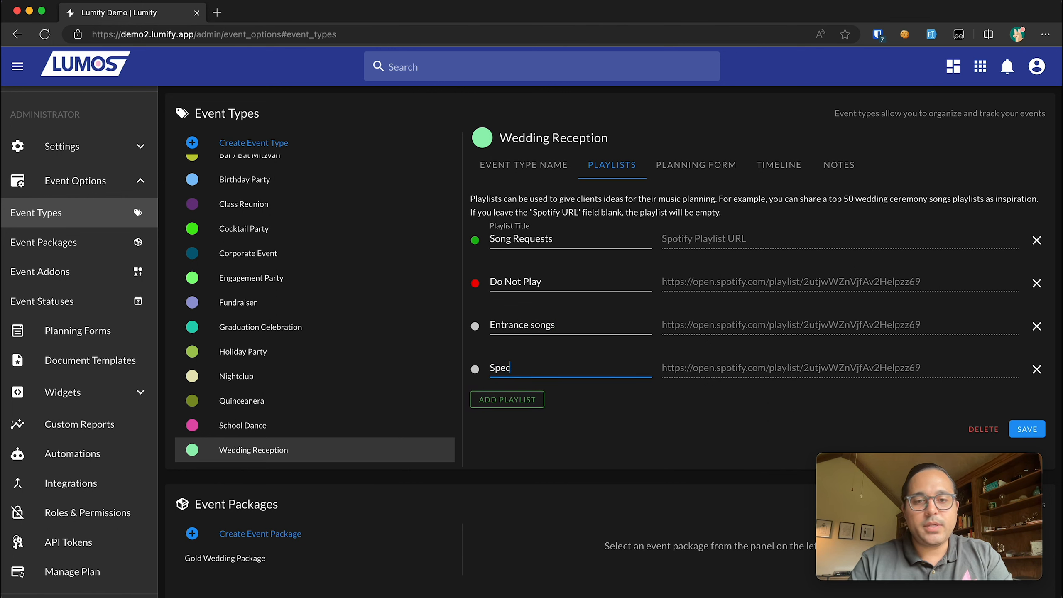
pyautogui.write('ial moments')
pyautogui.click(510, 399)
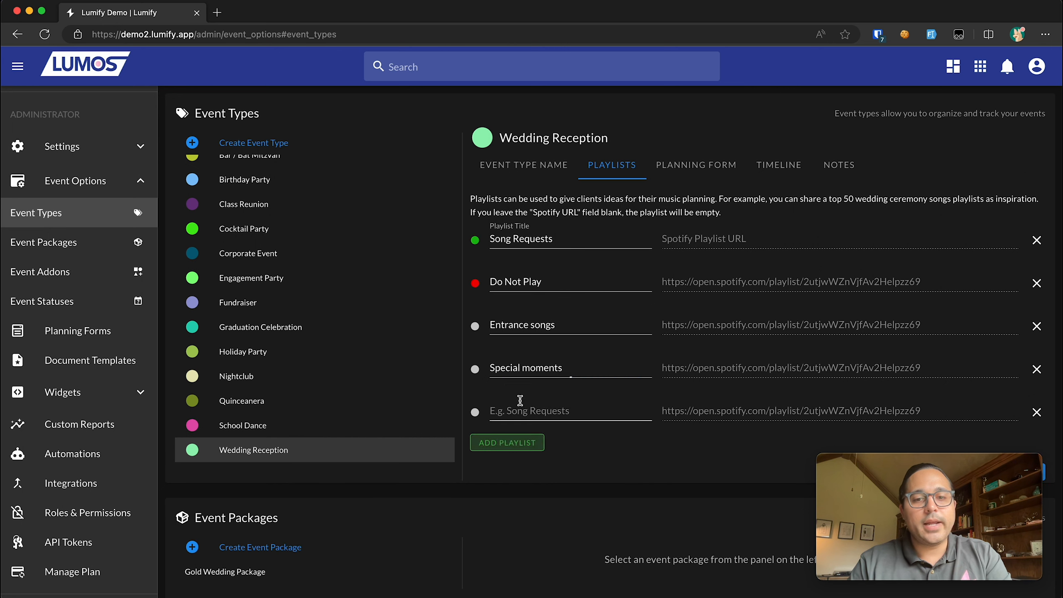
pyautogui.write('Cocktail ')
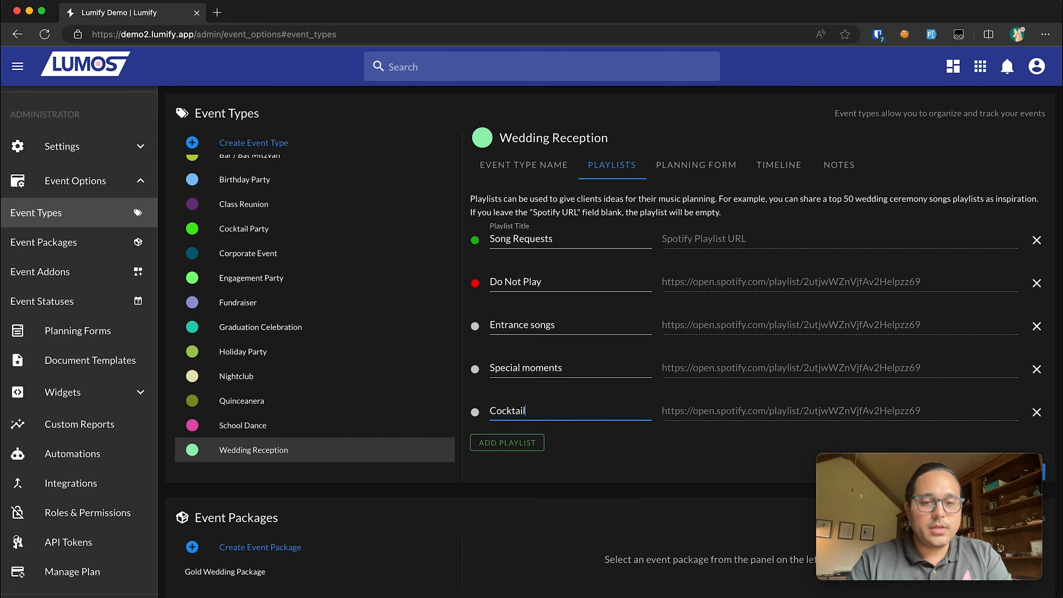
pyautogui.write('hour')
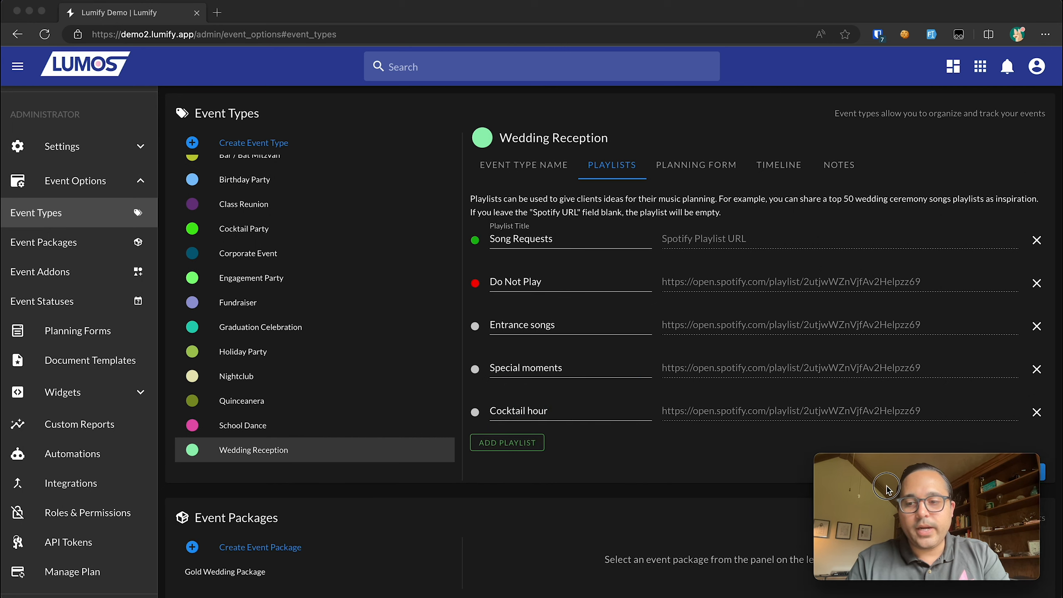
pyautogui.moveTo(1027, 477); pyautogui.dragTo(950, 477)
pyautogui.click(1027, 471)
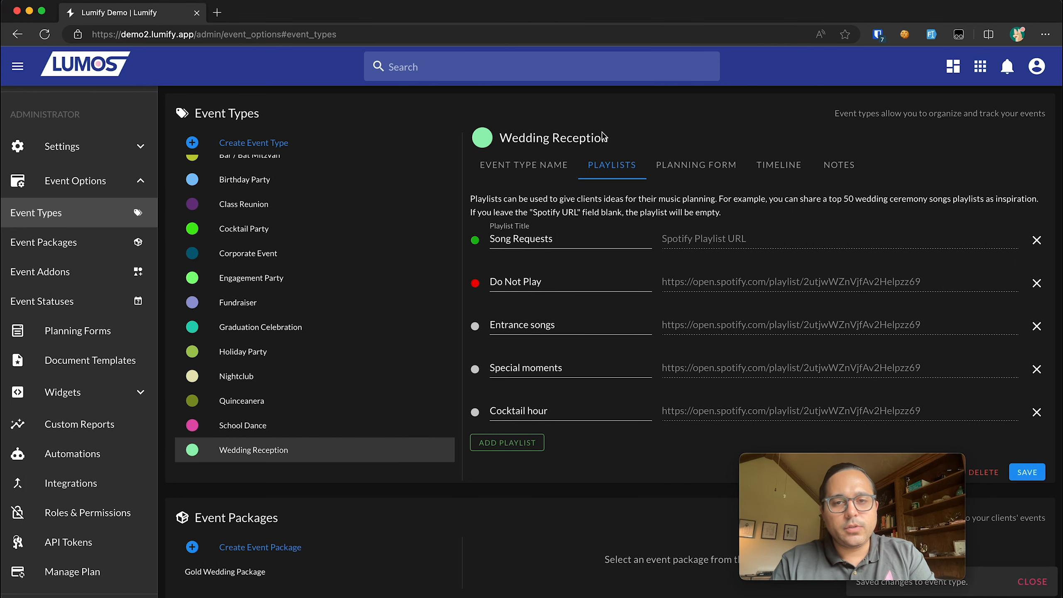
pyautogui.click(689, 166)
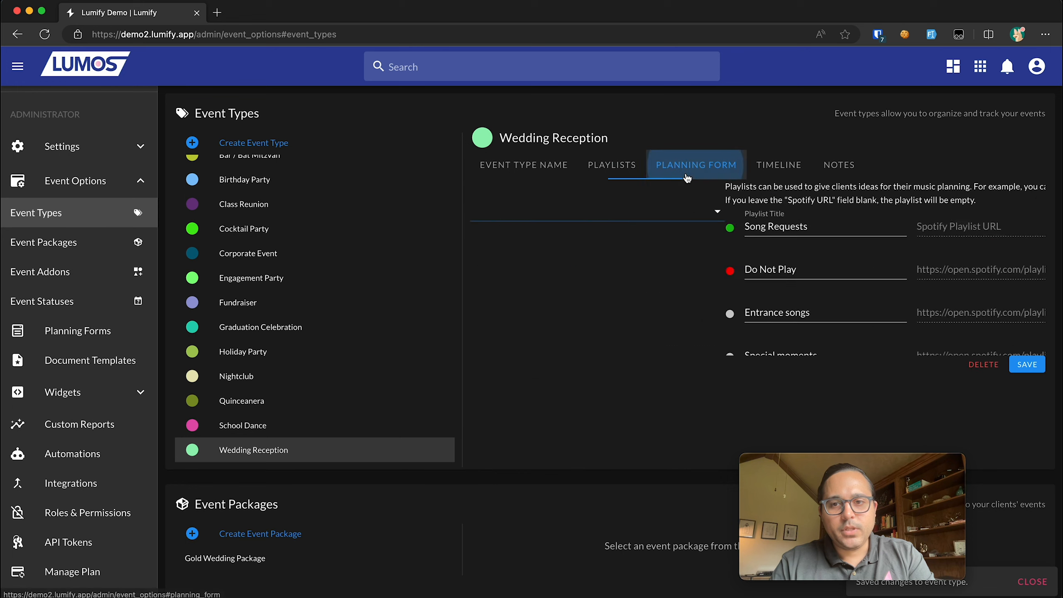
# - Confirm the Planning forms list is empty, then show the Wedding Reception timeline
pyautogui.click(654, 213)
pyautogui.click(668, 282)
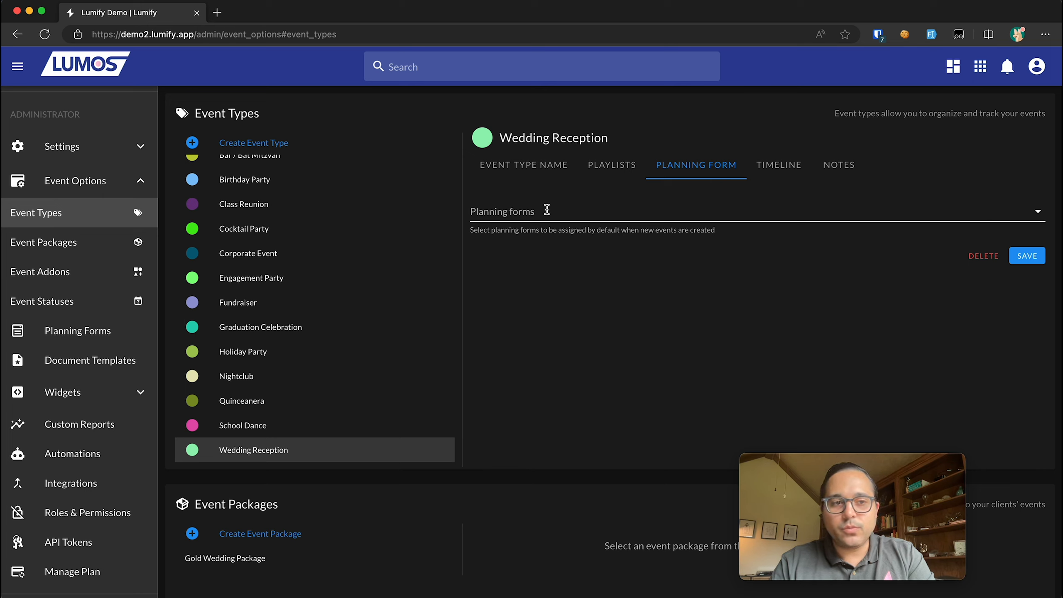
pyautogui.click(547, 210)
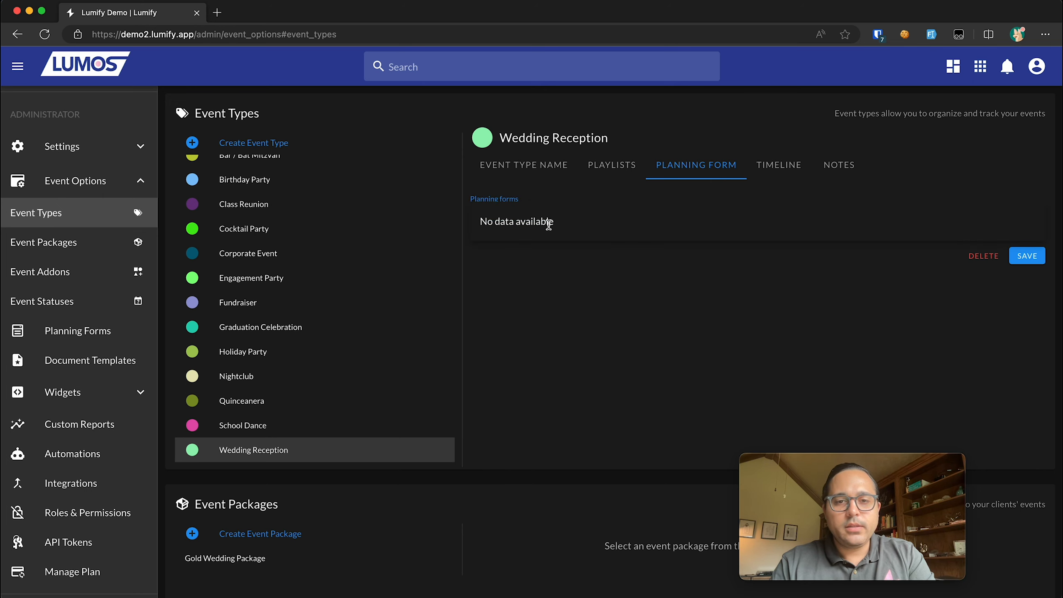
pyautogui.click(559, 276)
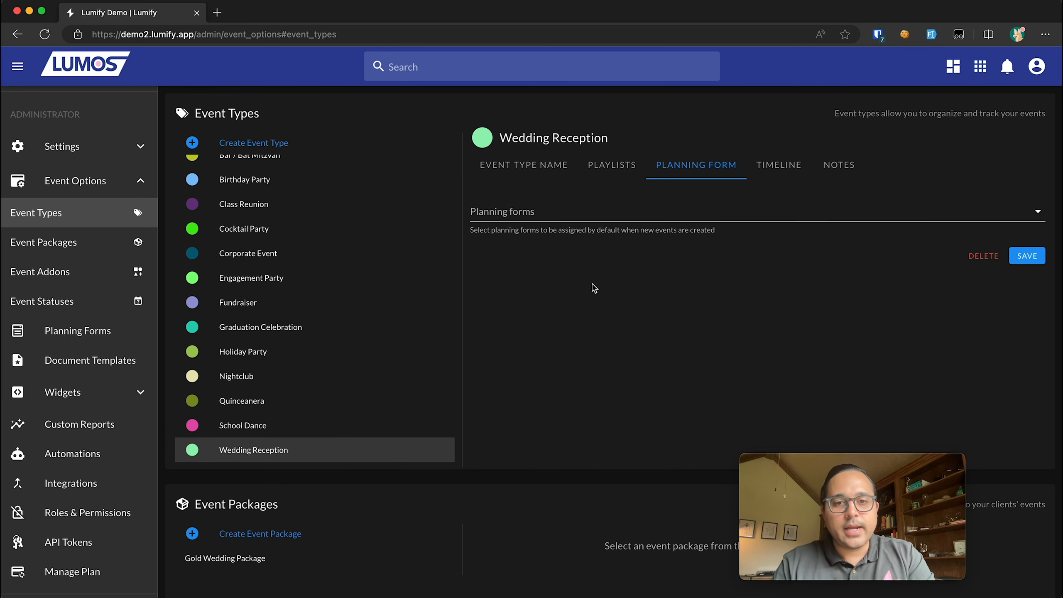
pyautogui.click(770, 172)
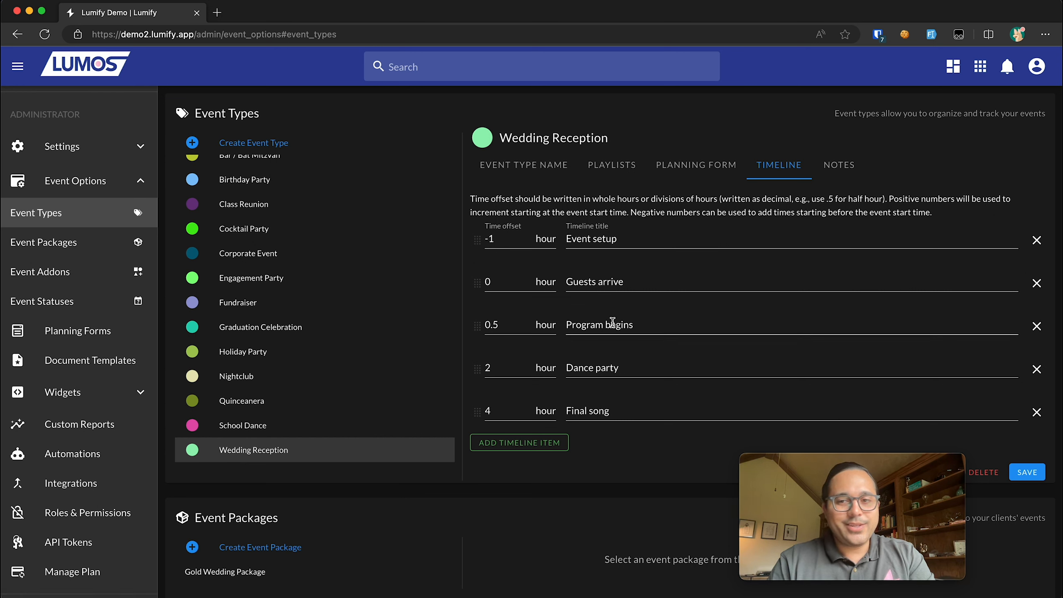
# - Inspect the Event setup (-1) and Program begins (0.5) time offsets, then view the notes
pyautogui.scroll(-1, 613, 322)
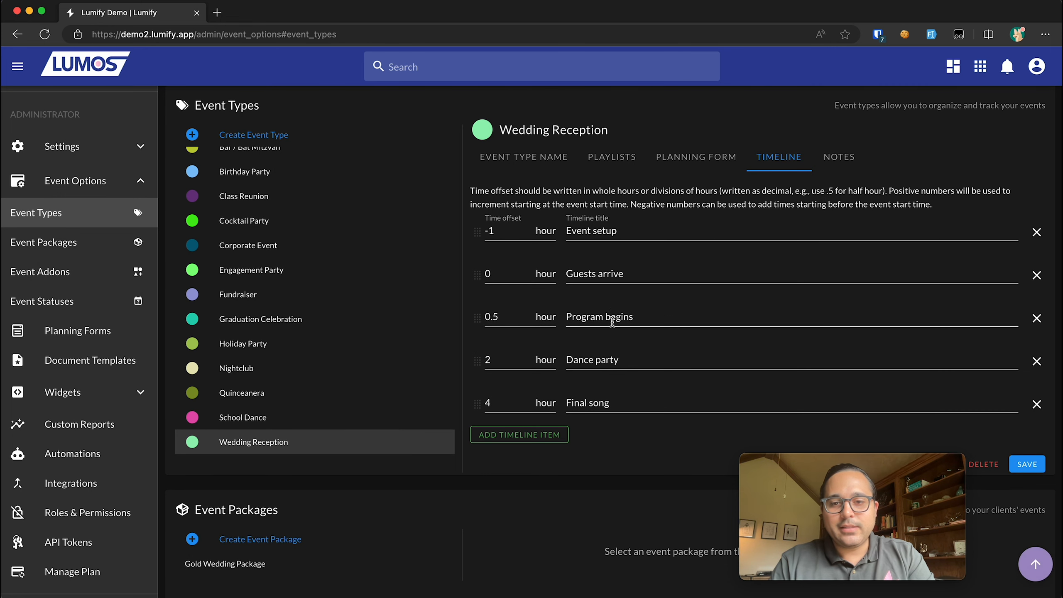
pyautogui.scroll(1, 612, 321)
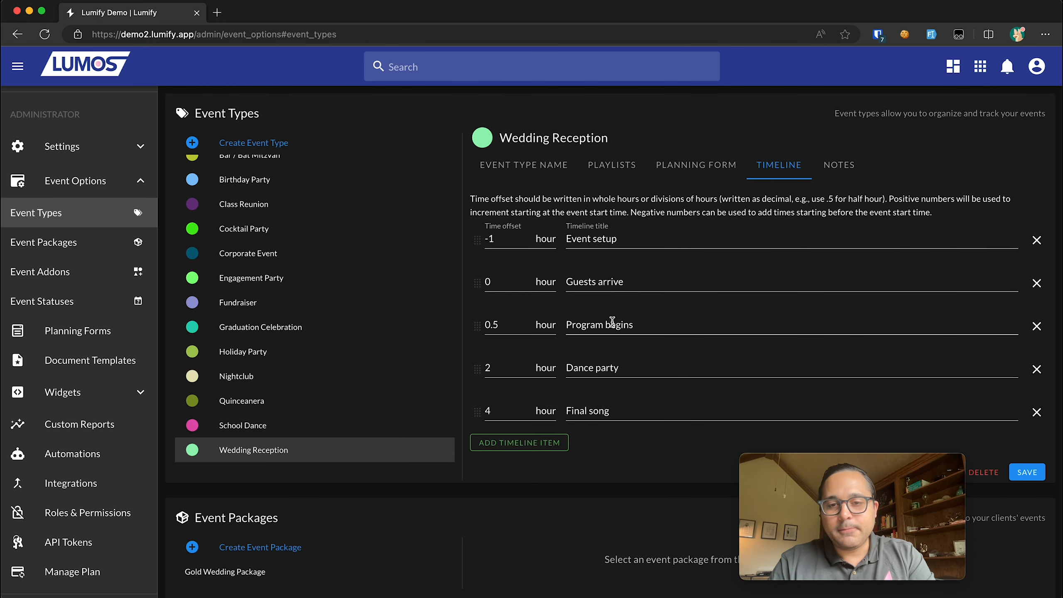
pyautogui.doubleClick(498, 235)
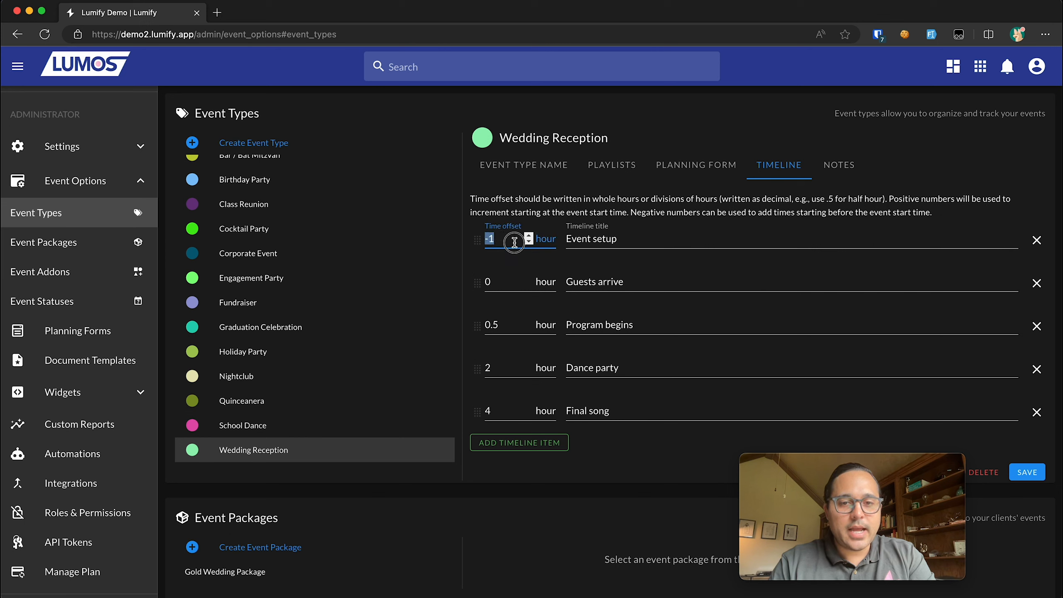
pyautogui.click(515, 242)
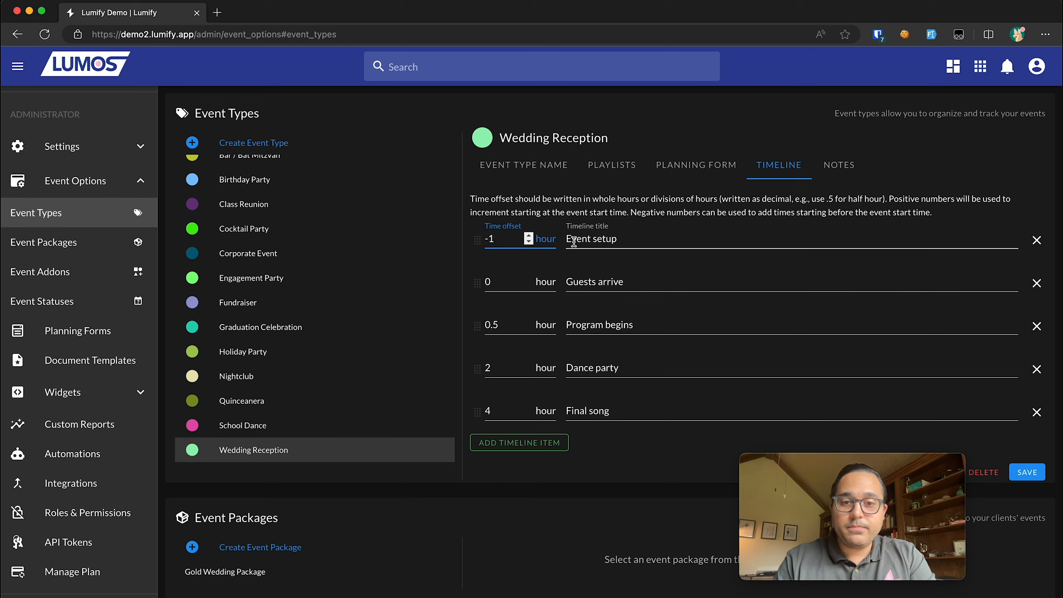
pyautogui.doubleClick(484, 325)
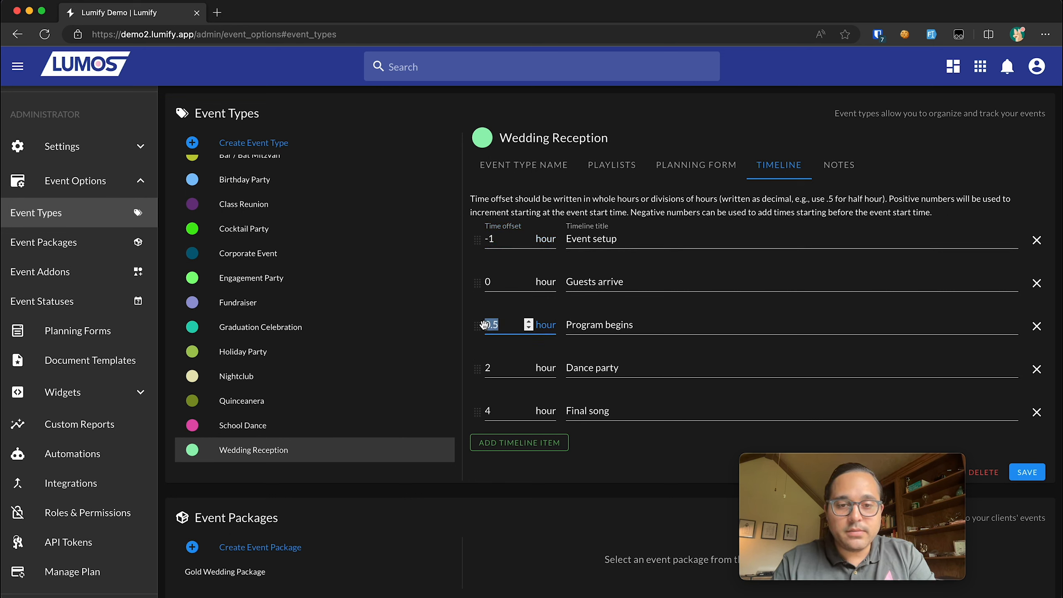
pyautogui.click(504, 328)
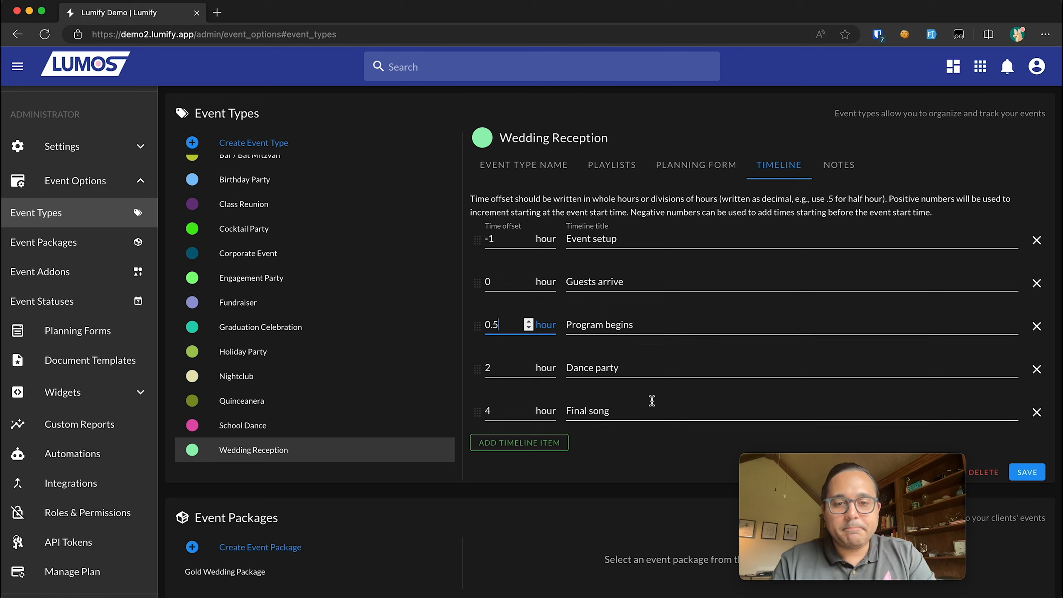
pyautogui.click(839, 165)
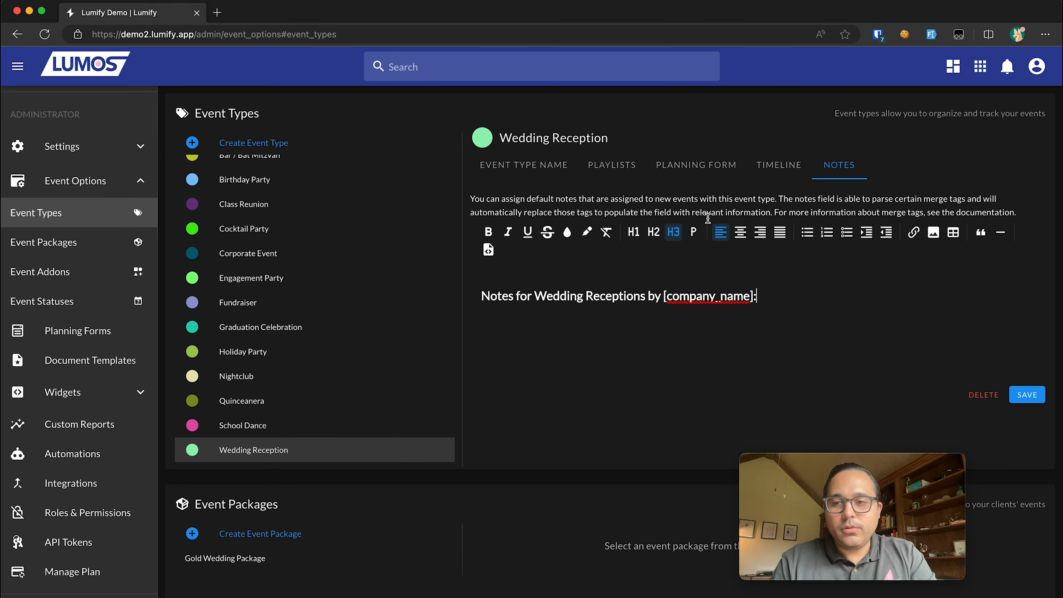
# - Add checklist items Event rentals, Song requests and Review planning forms, and save the notes
pyautogui.click(671, 312)
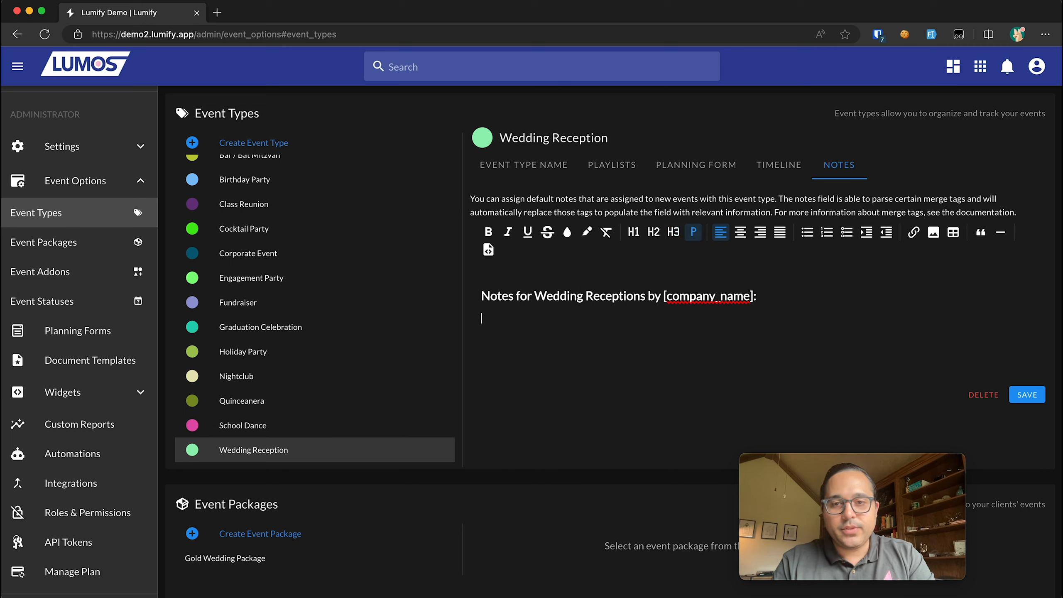
pyautogui.click(847, 233)
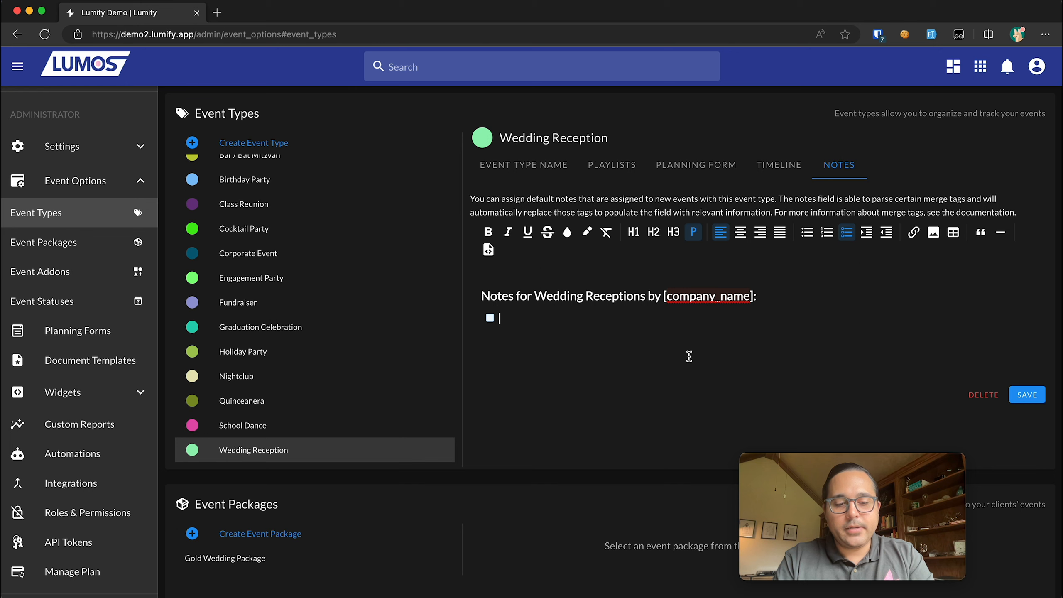
pyautogui.write('Enve')
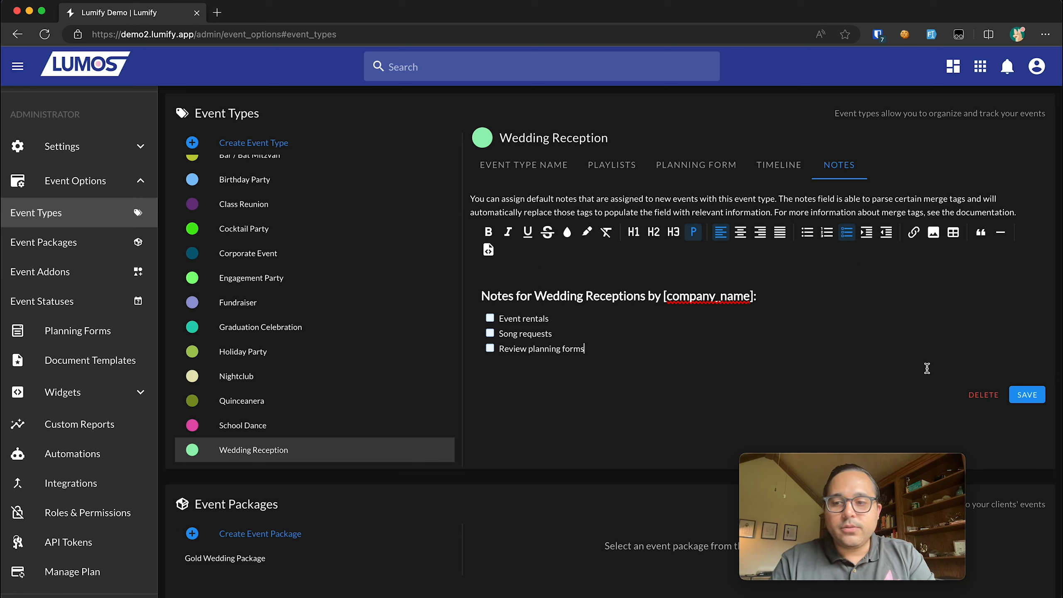
pyautogui.click(1024, 393)
# - Tick and untick the Event rentals and Song requests checkboxes to test them
pyautogui.click(489, 317)
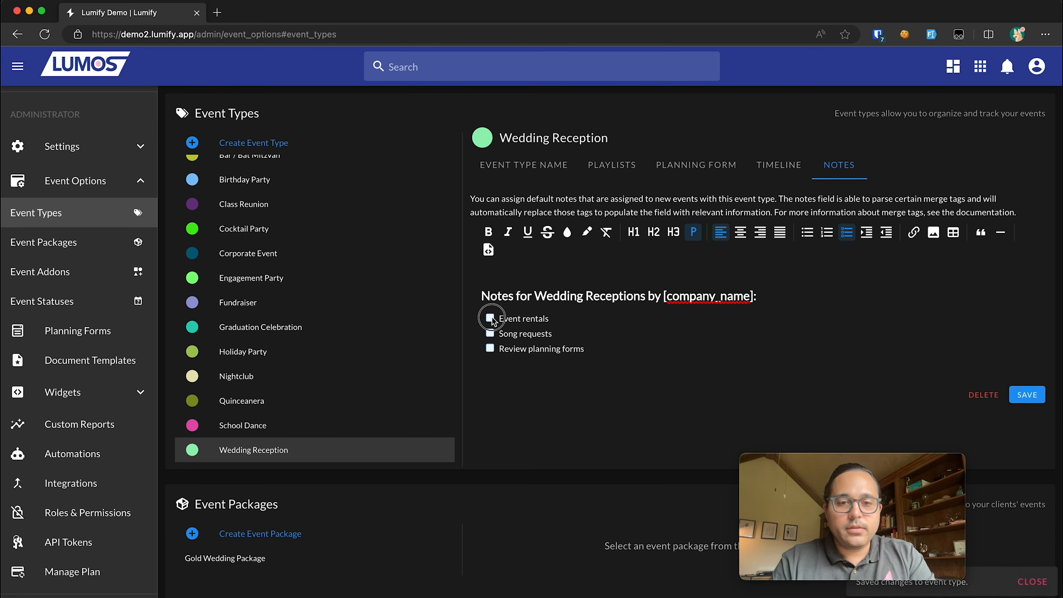
pyautogui.click(490, 332)
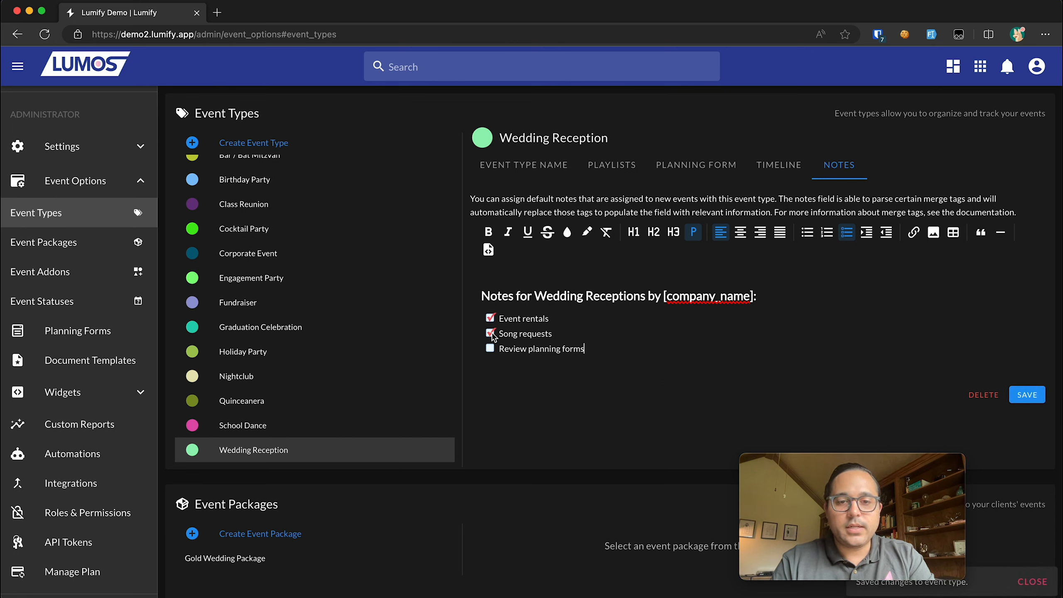
pyautogui.click(492, 334)
pyautogui.click(490, 319)
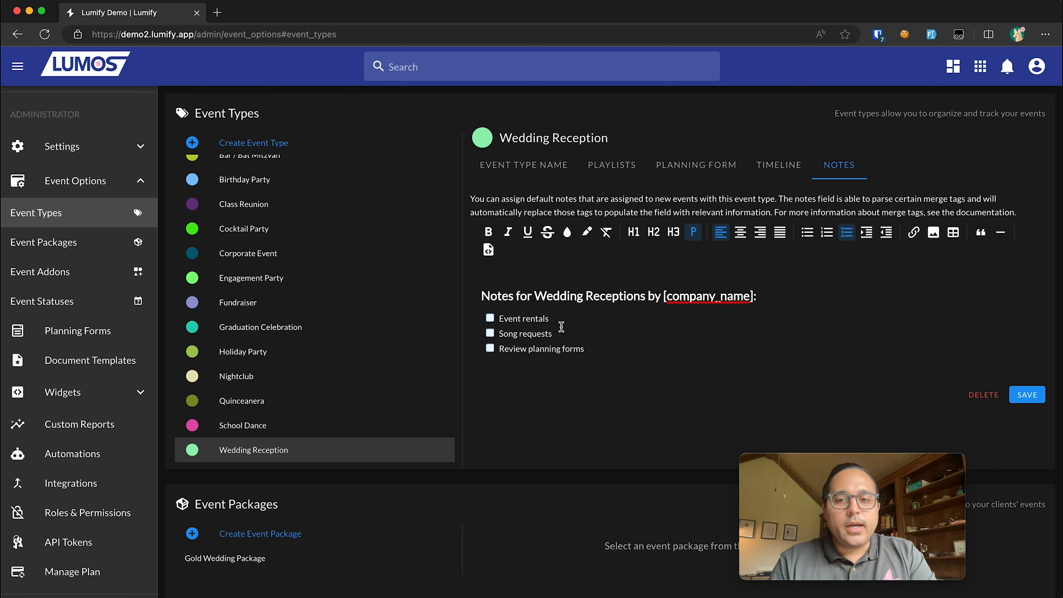
# - Type an [event.title] merge tag at the end of the notes heading, then cut it
pyautogui.moveTo(663, 296); pyautogui.dragTo(754, 298)
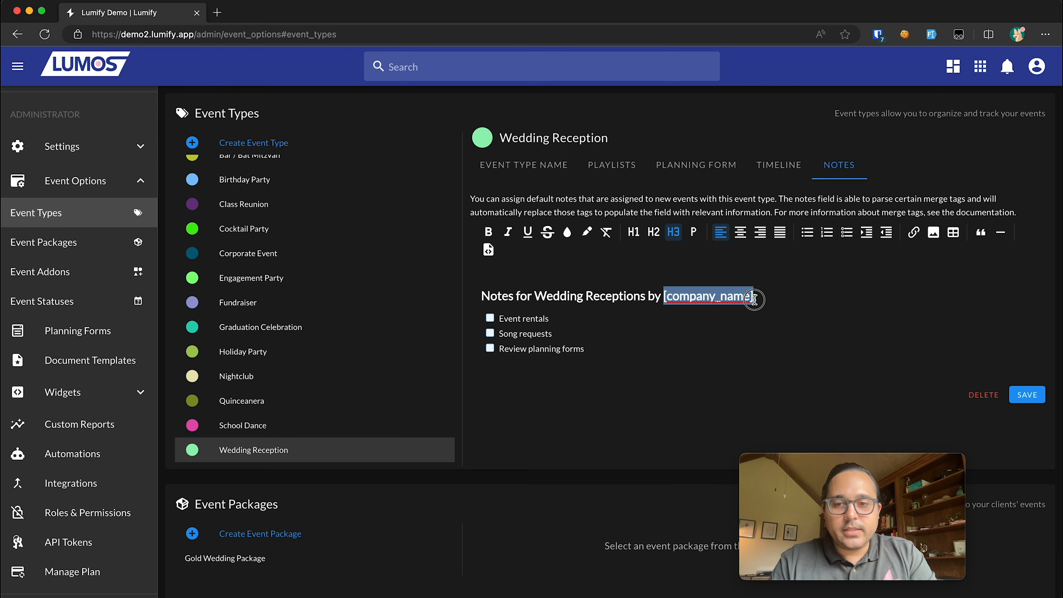
pyautogui.click(712, 303)
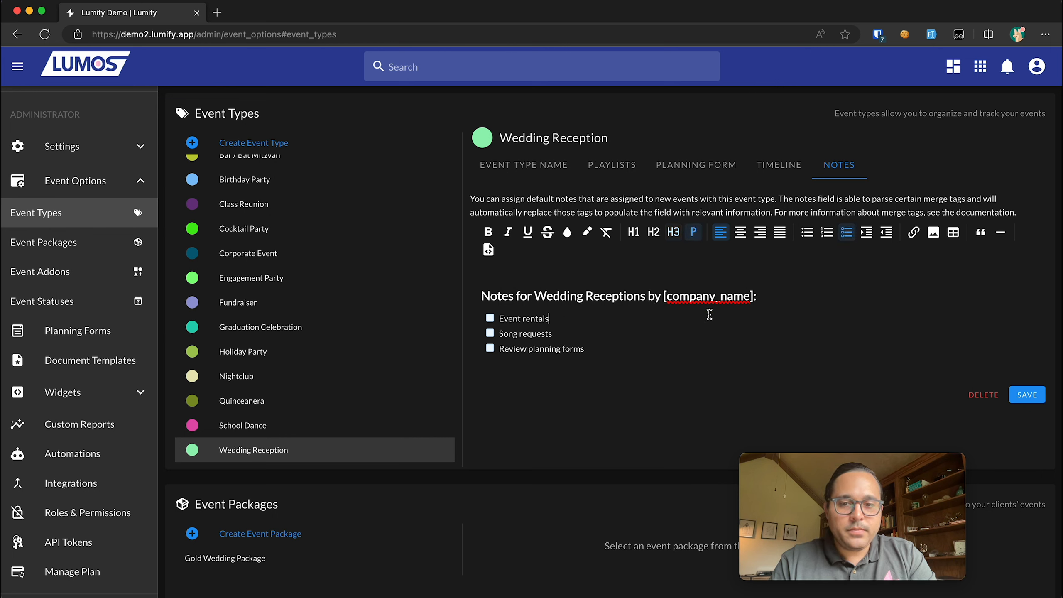
pyautogui.moveTo(667, 296); pyautogui.dragTo(749, 296)
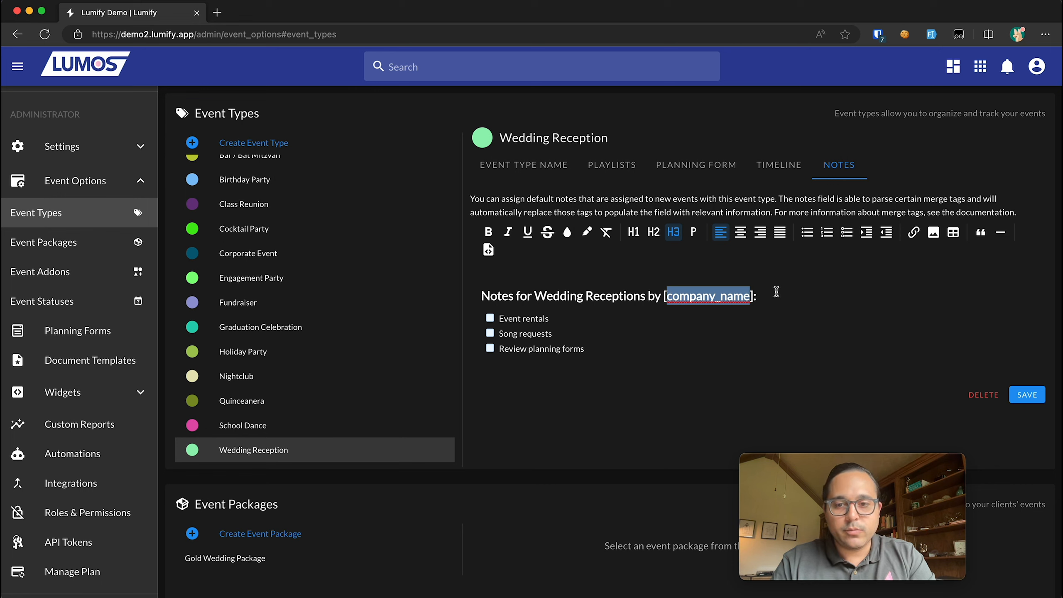
pyautogui.click(758, 295)
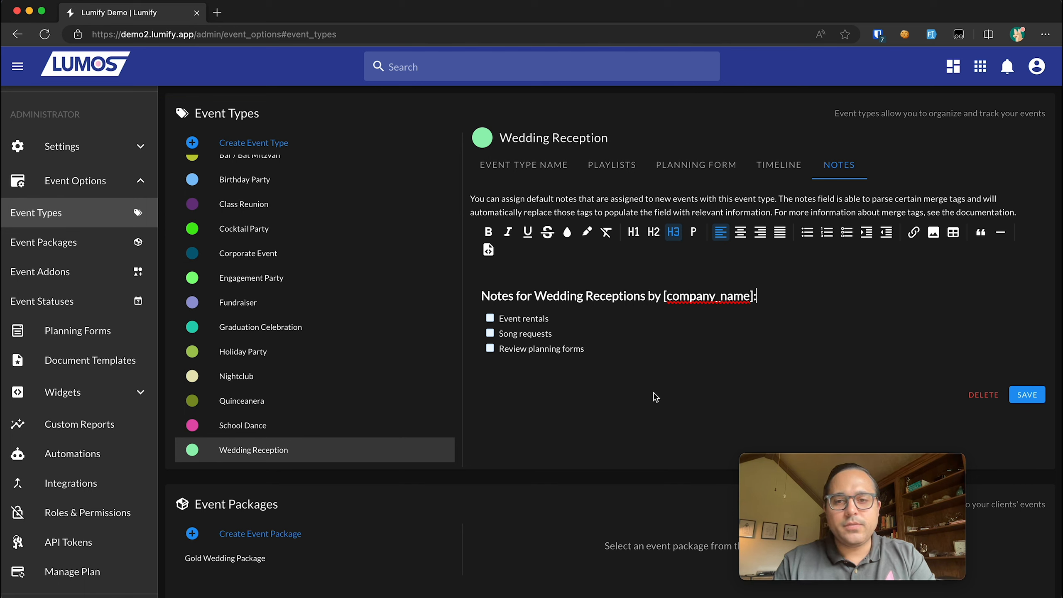
pyautogui.click(761, 296)
pyautogui.write('[]event.tie')
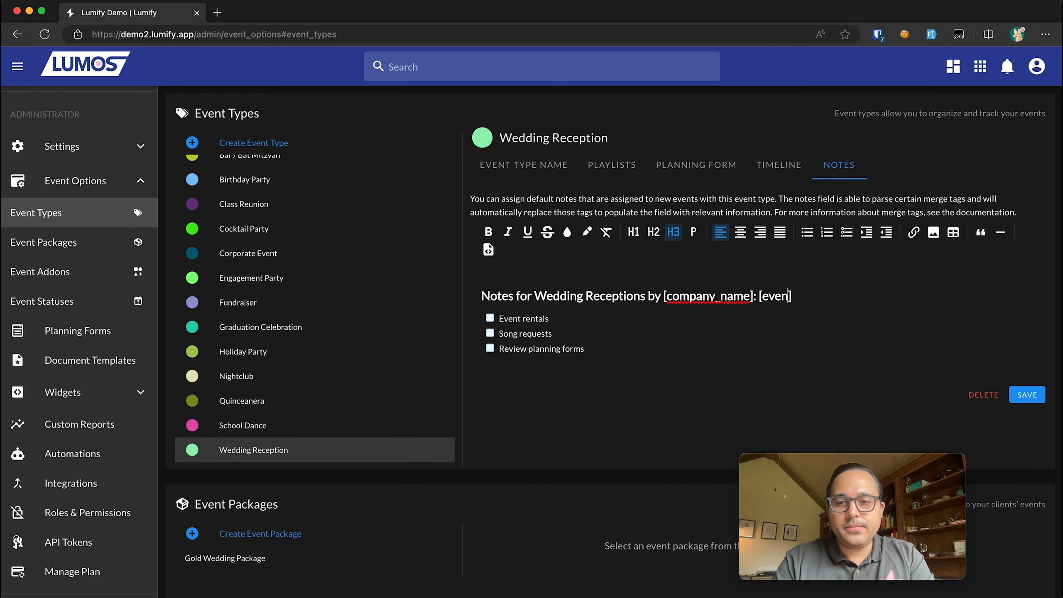
pyautogui.press('BackSpace')
pyautogui.write('tle')
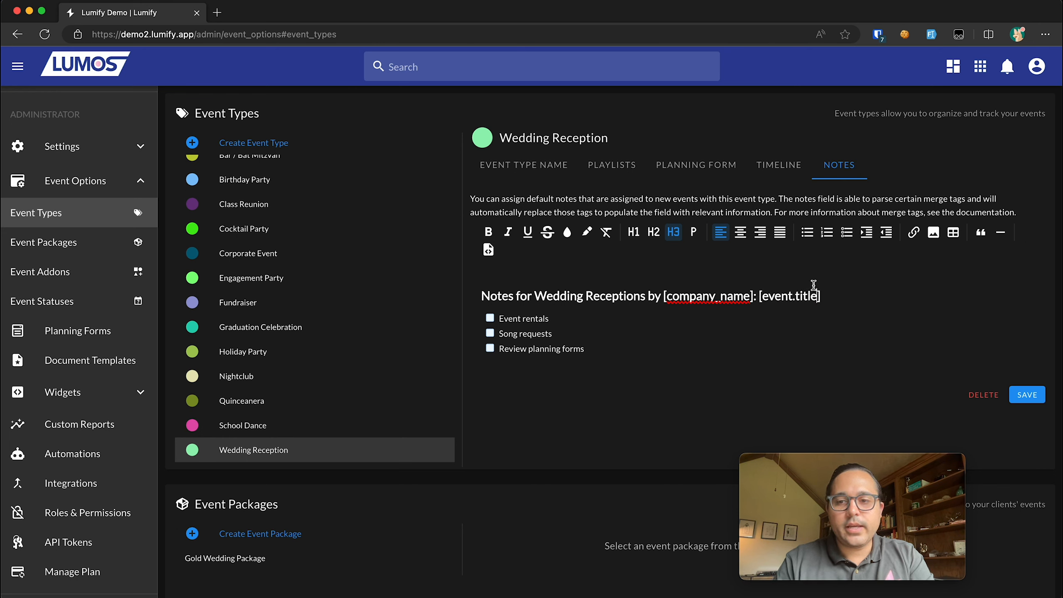
pyautogui.moveTo(821, 296); pyautogui.dragTo(758, 293)
pyautogui.hotkey('ctrl', 'c')
pyautogui.press('BackSpace')
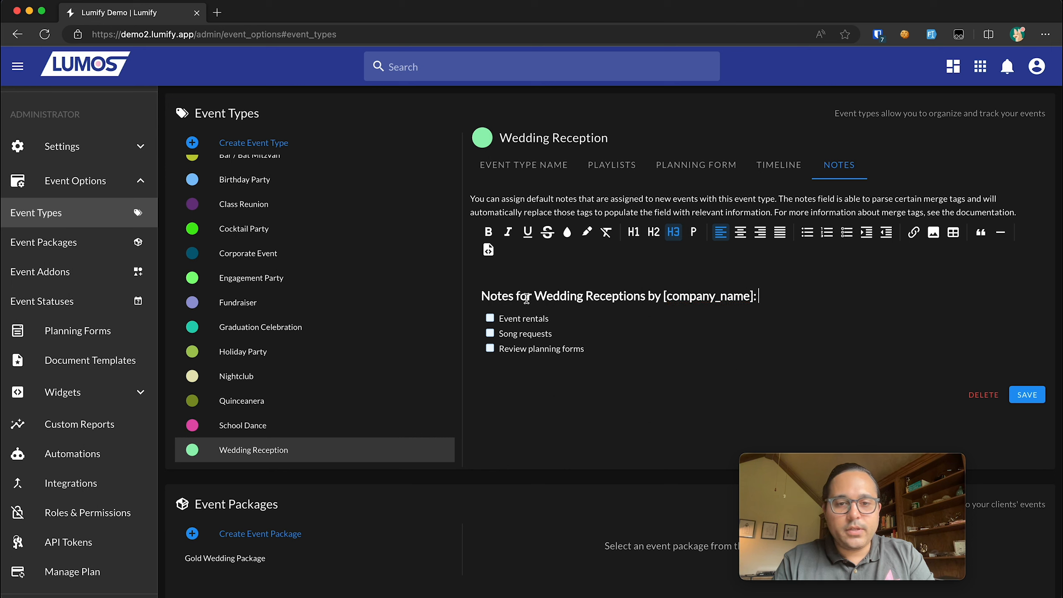
# - Paste [event.title] after 'Notes for', wrap Wedding Reception in parentheses, and save
pyautogui.click(535, 296)
pyautogui.hotkey('ctrl', 'v')
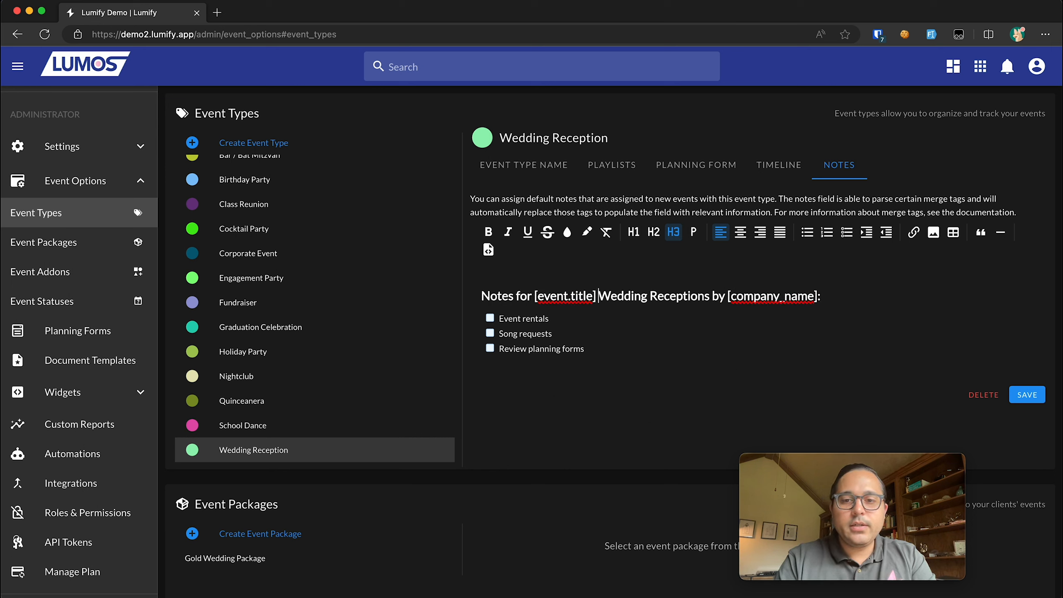
pyautogui.write('(')
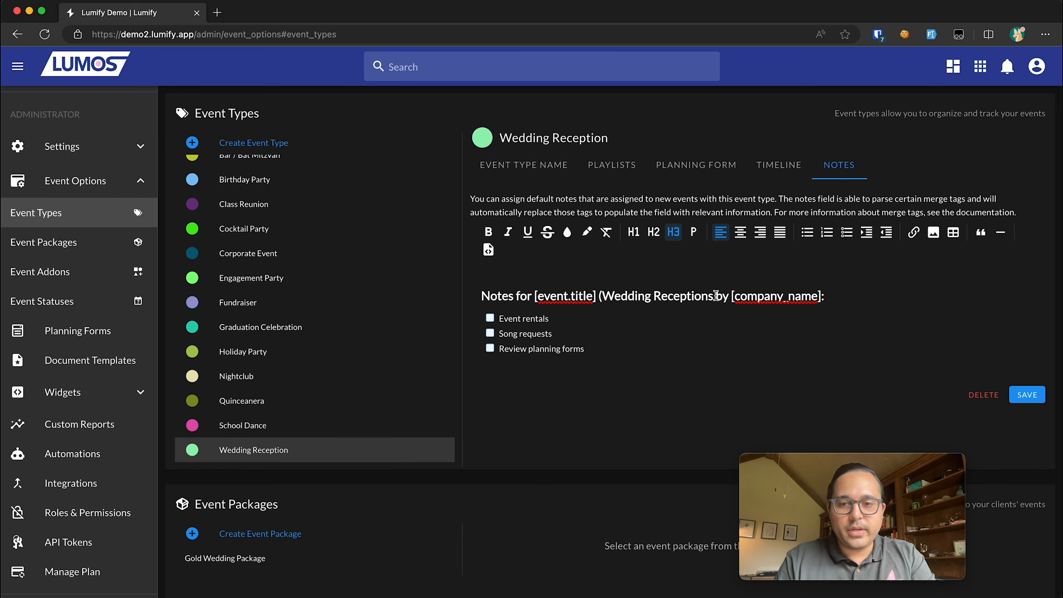
pyautogui.click(712, 295)
pyautogui.write(')')
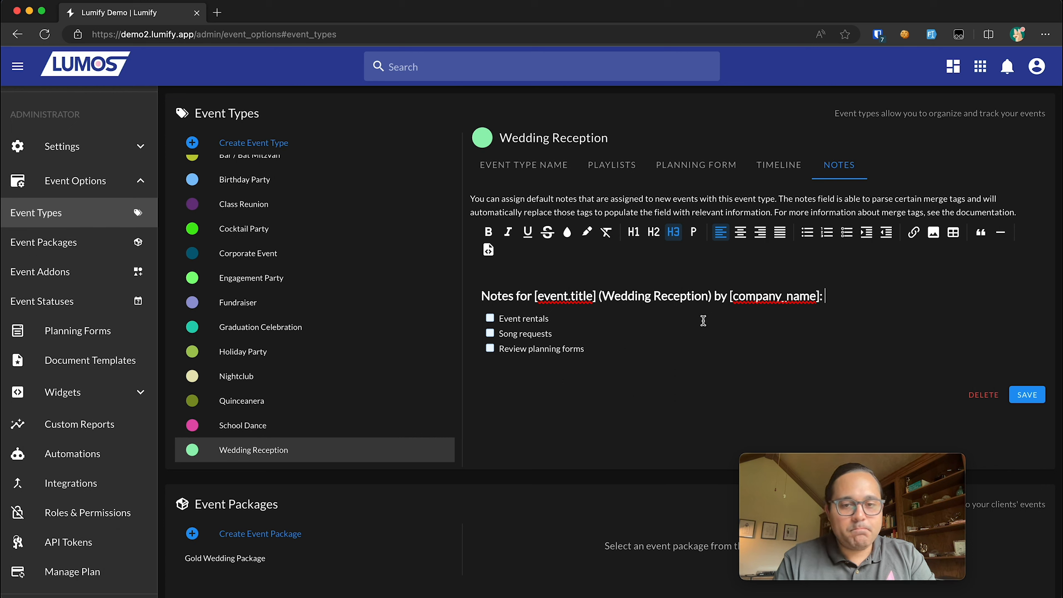
pyautogui.click(1027, 394)
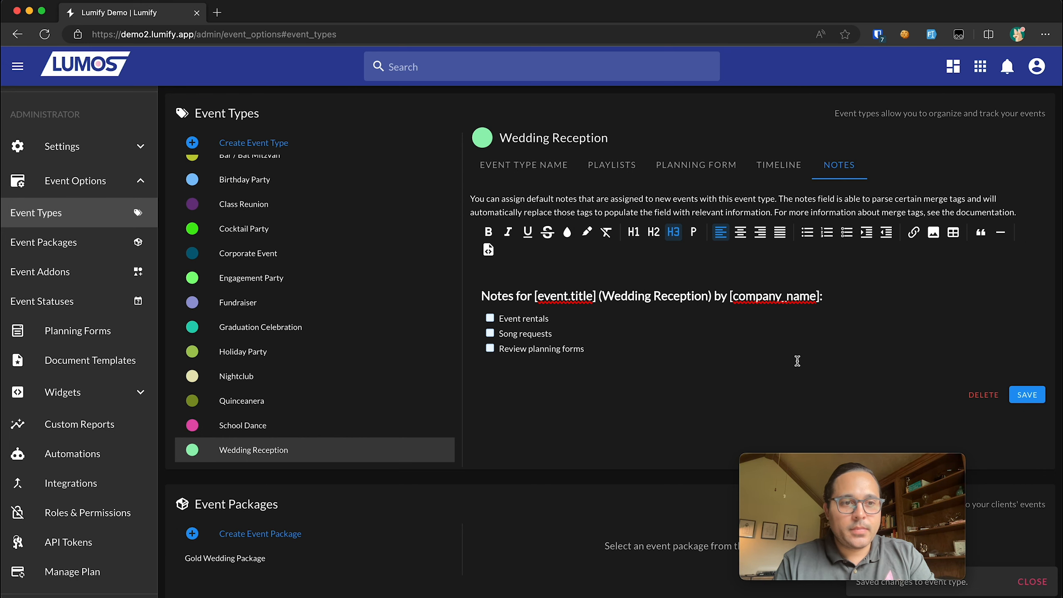
# - Open the Gold Wedding Package and look over its cost, description and features fields
pyautogui.click(74, 246)
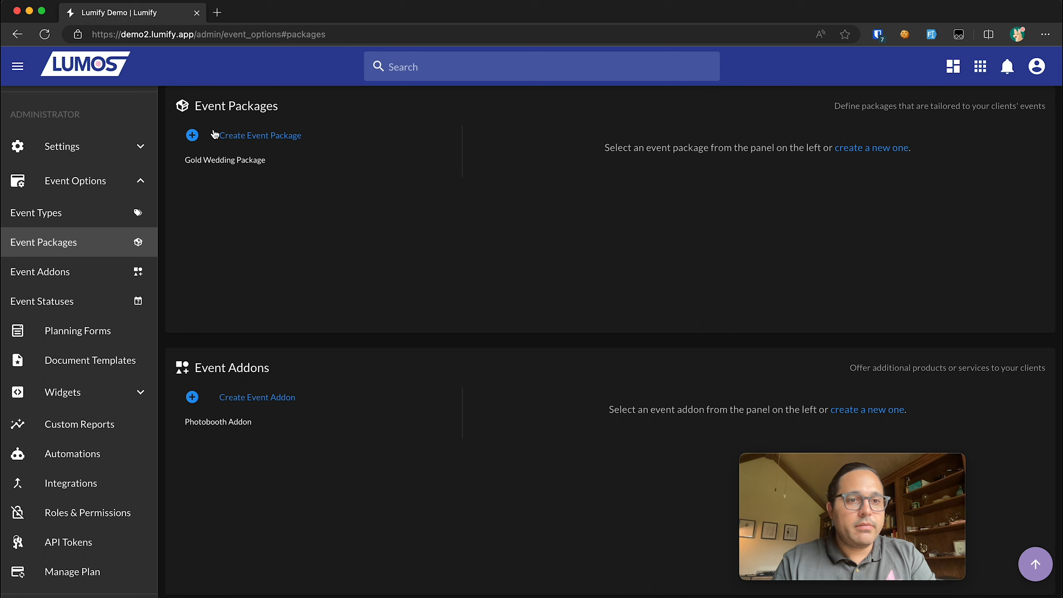
pyautogui.click(225, 159)
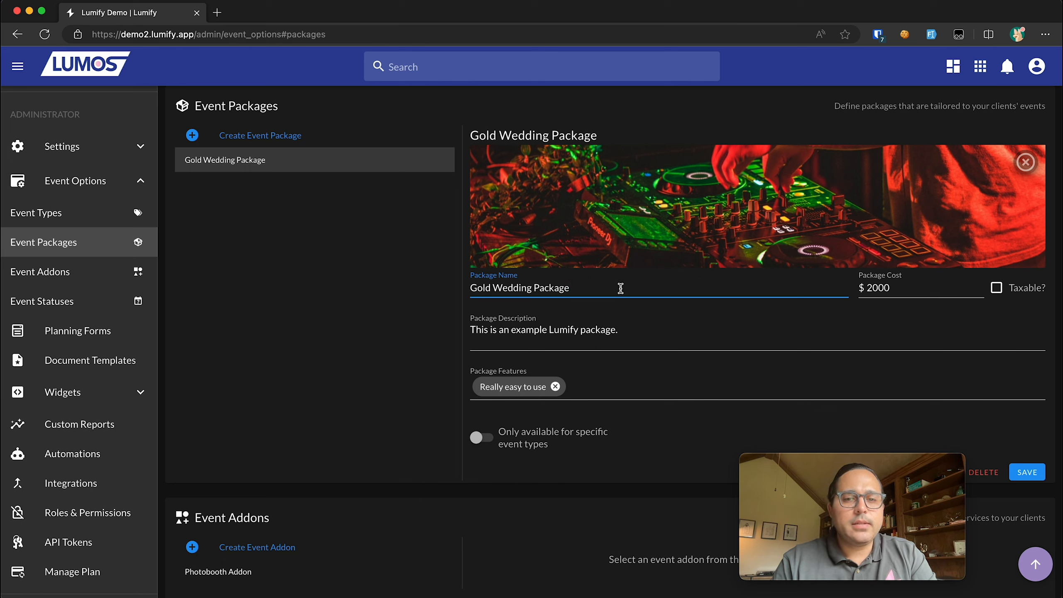
pyautogui.moveTo(621, 288); pyautogui.dragTo(430, 300)
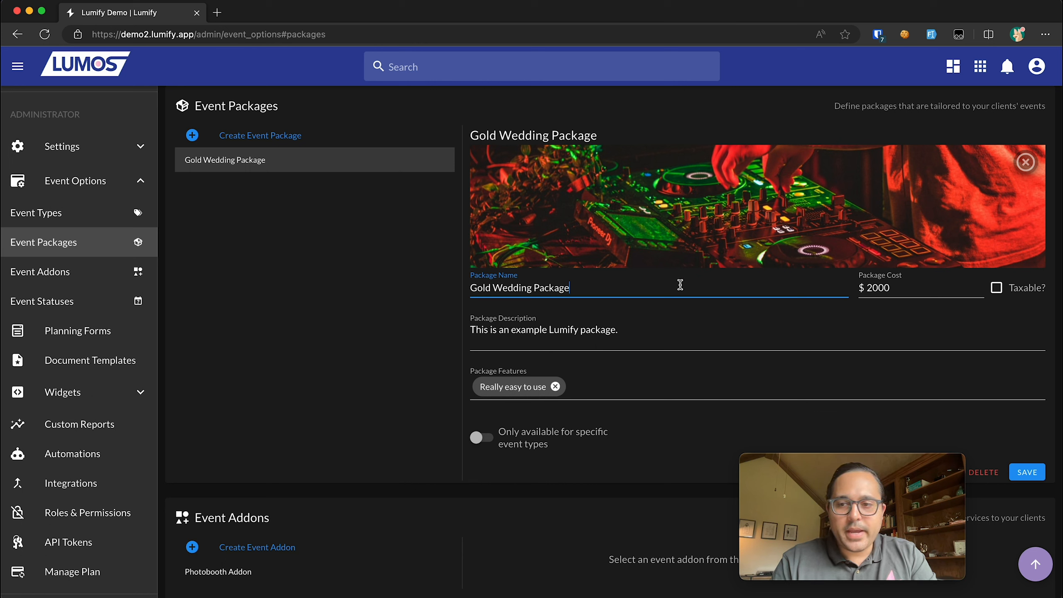
pyautogui.click(921, 288)
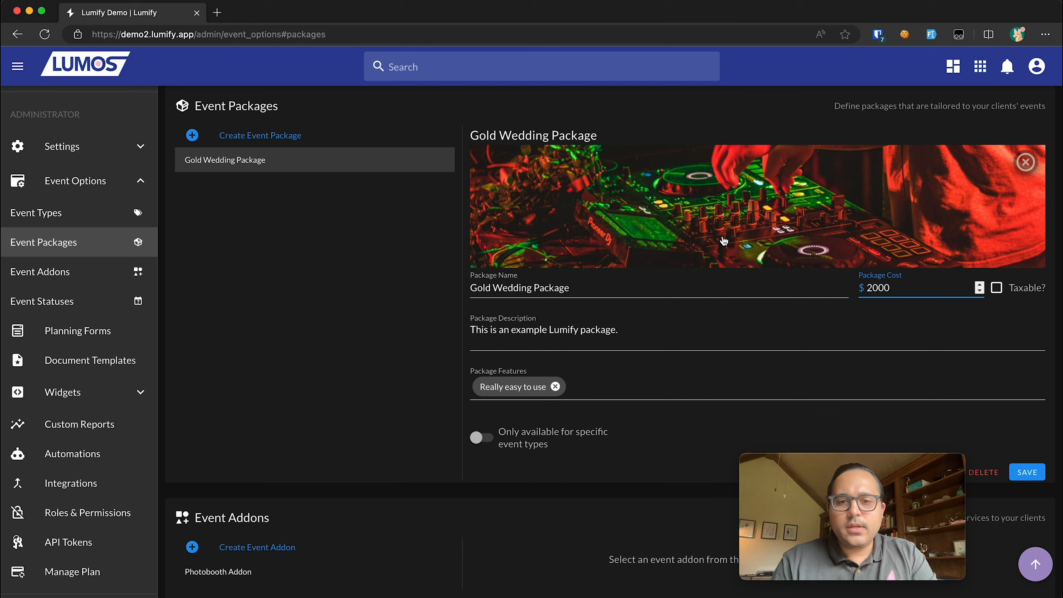
pyautogui.click(640, 330)
pyautogui.click(593, 387)
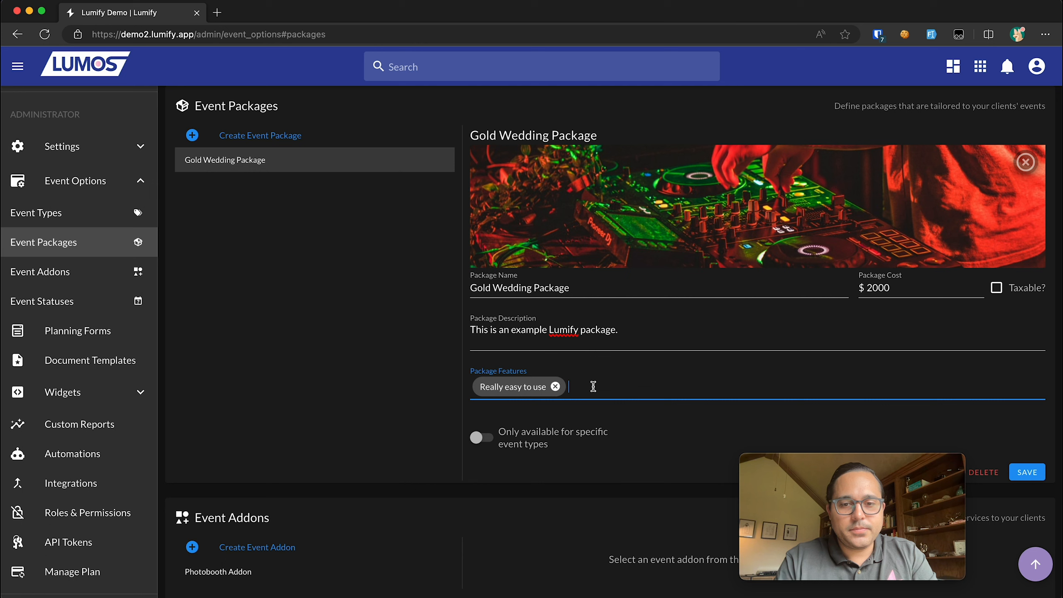
# - Limit the package to the Wedding Reception event type and save it
pyautogui.click(524, 442)
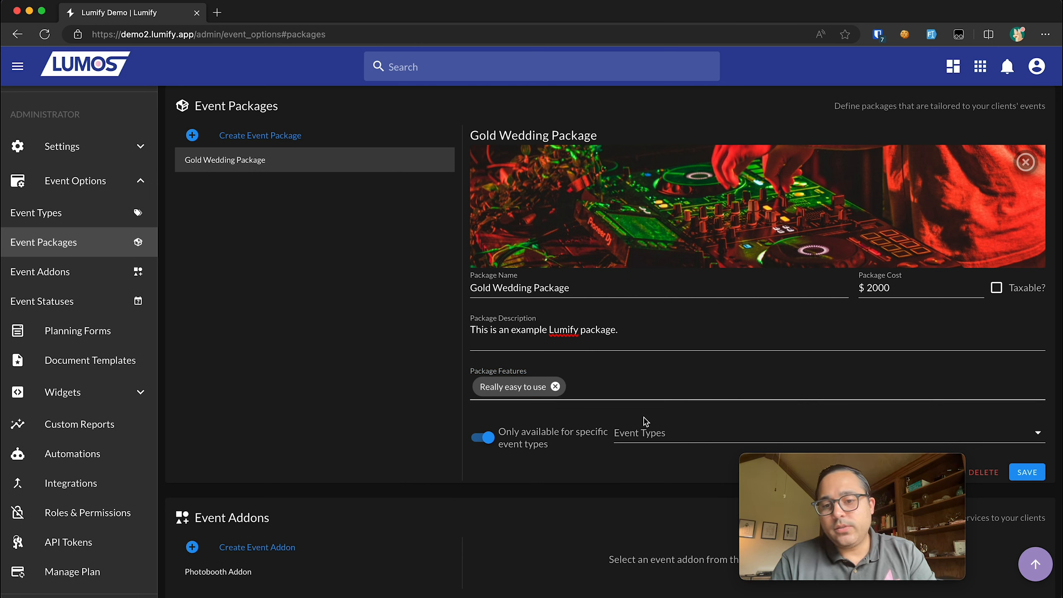
pyautogui.moveTo(818, 490); pyautogui.dragTo(305, 478)
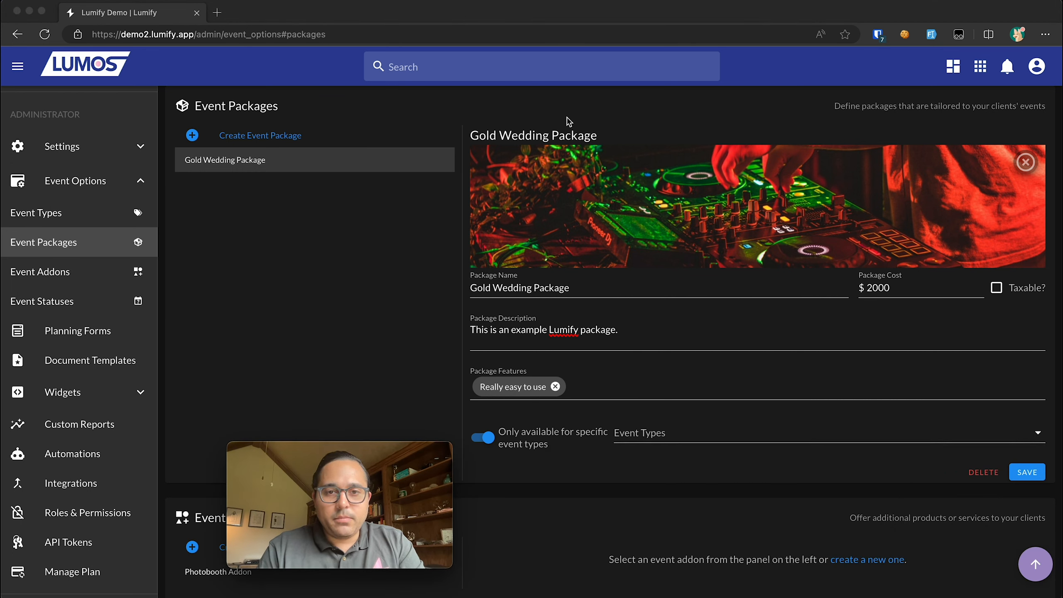
pyautogui.click(650, 438)
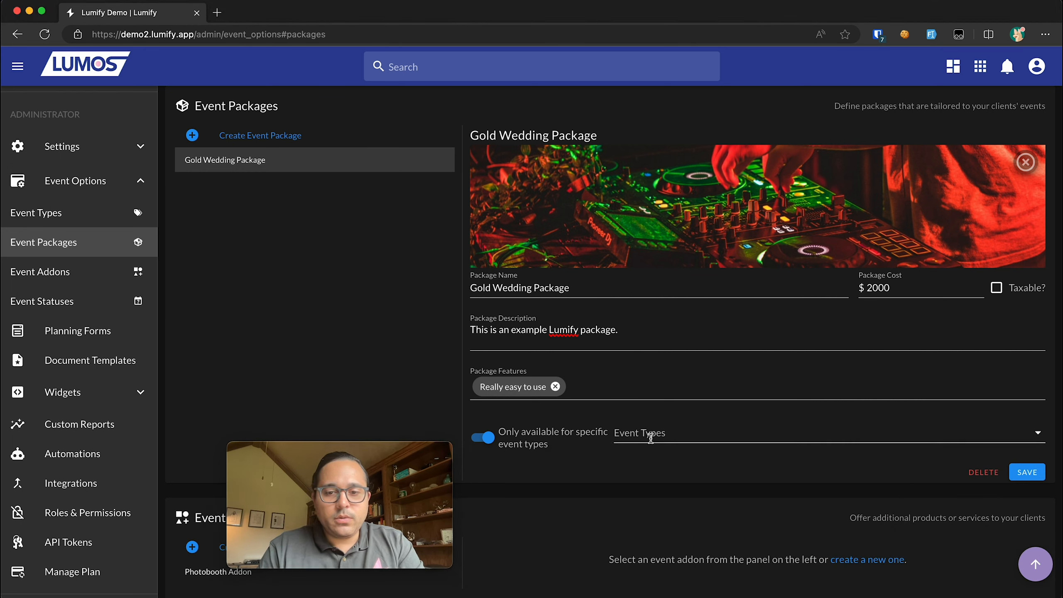
pyautogui.click(651, 436)
pyautogui.scroll(-5, 671, 404)
pyautogui.click(695, 402)
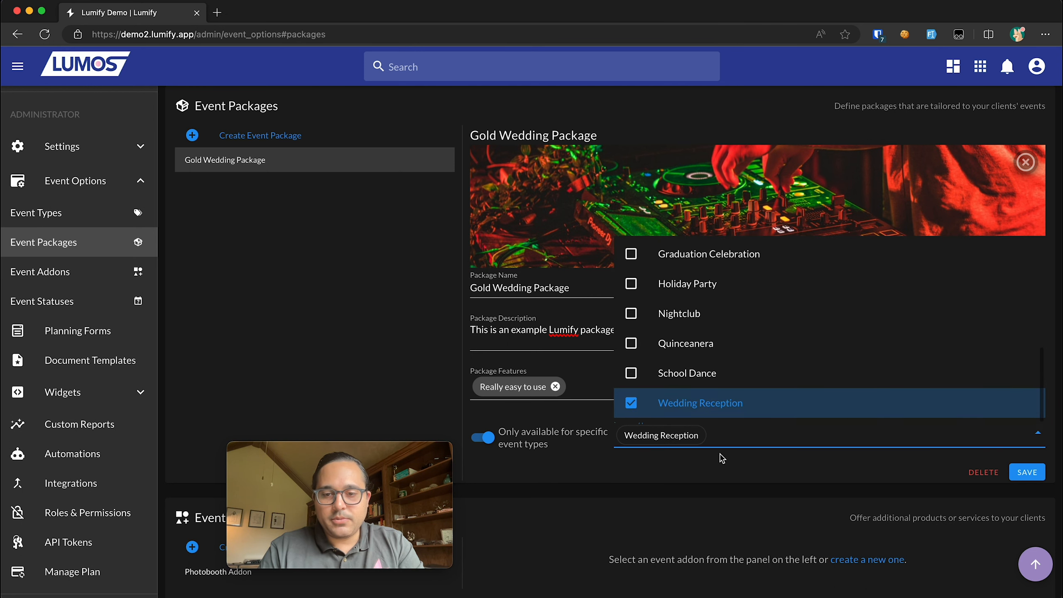
pyautogui.click(732, 460)
pyautogui.click(1029, 473)
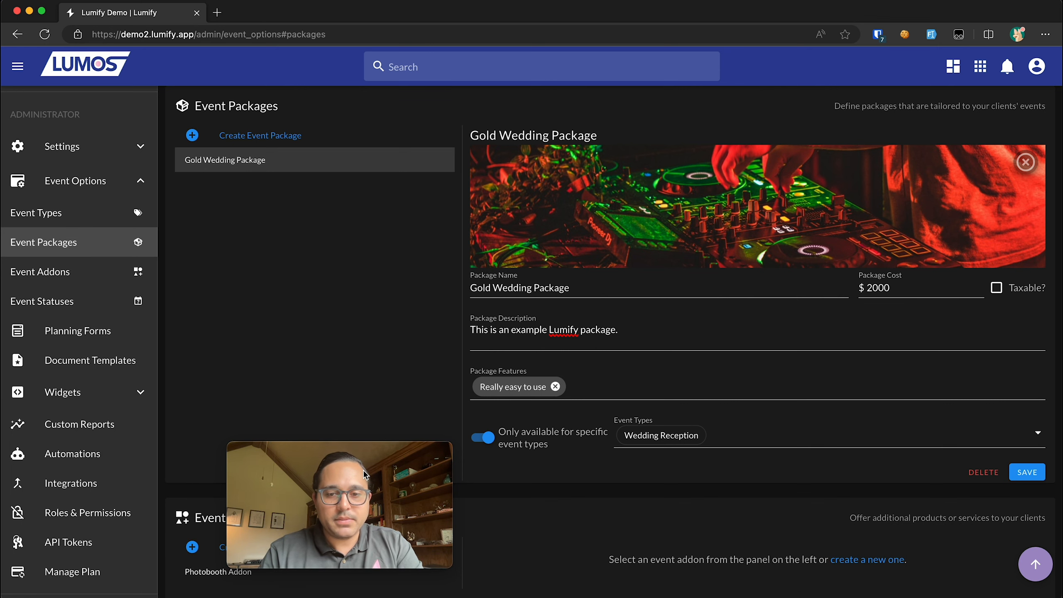
# - Open the Photobooth Addon ($325) for editing
pyautogui.scroll(-6, 466, 503)
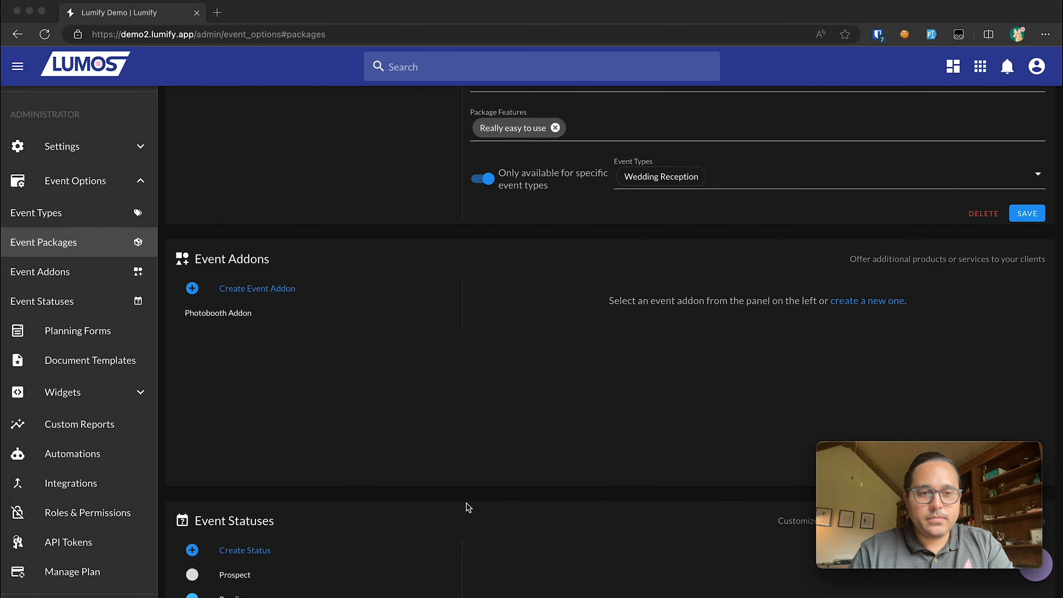
pyautogui.scroll(-3, 467, 505)
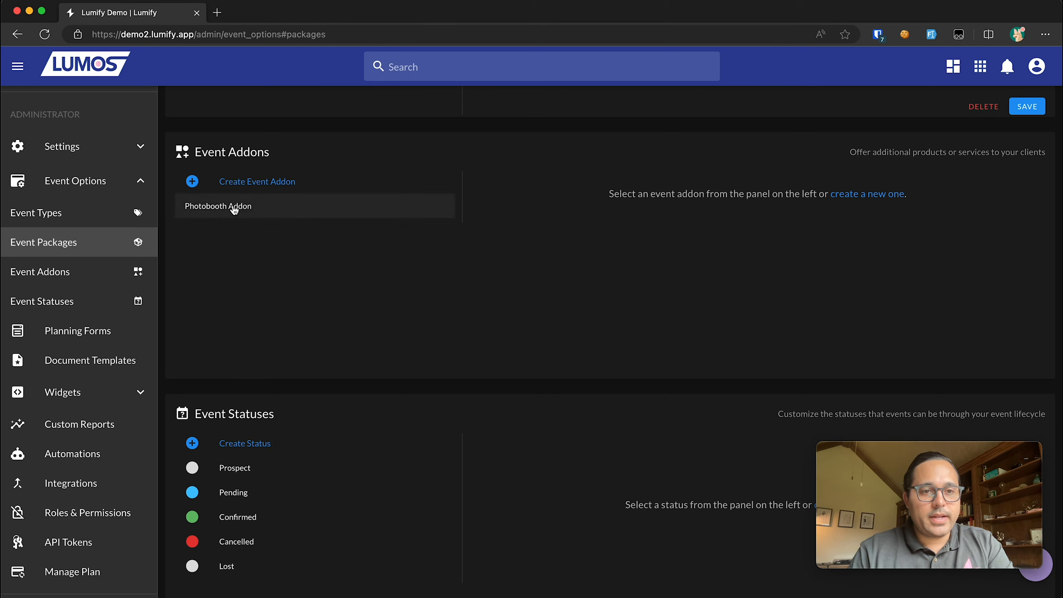
pyautogui.click(235, 209)
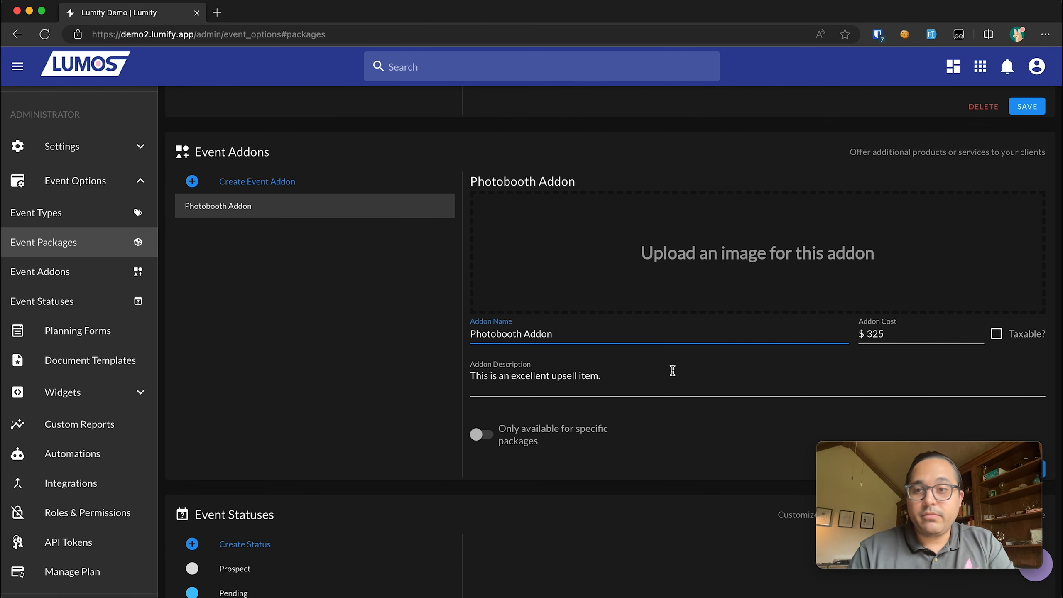
pyautogui.scroll(3, 672, 370)
pyautogui.scroll(-3, 672, 373)
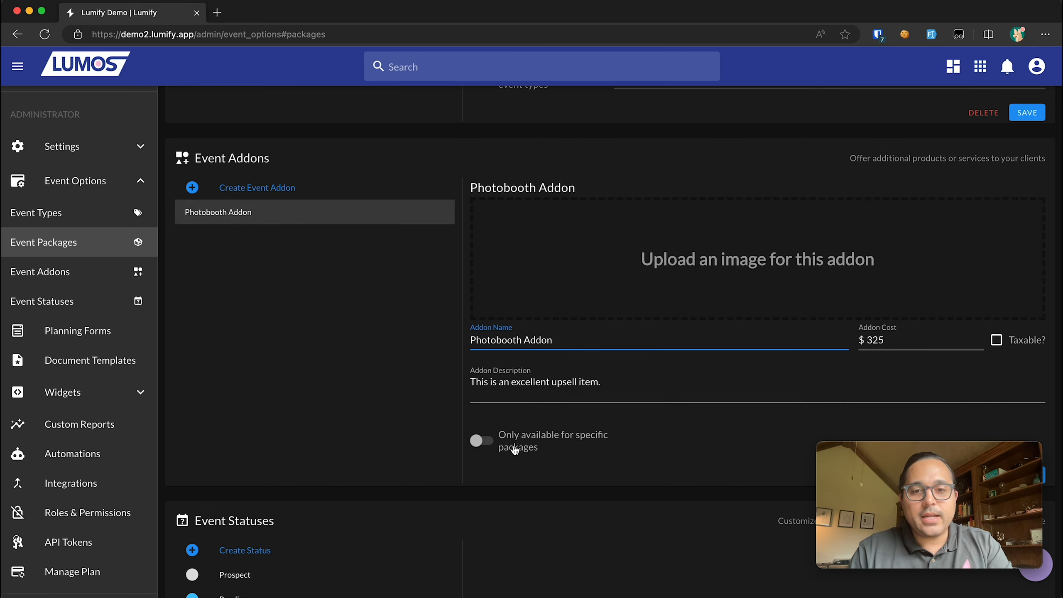
# - Restrict the addon to the Gold Wedding Package and save it
pyautogui.click(514, 448)
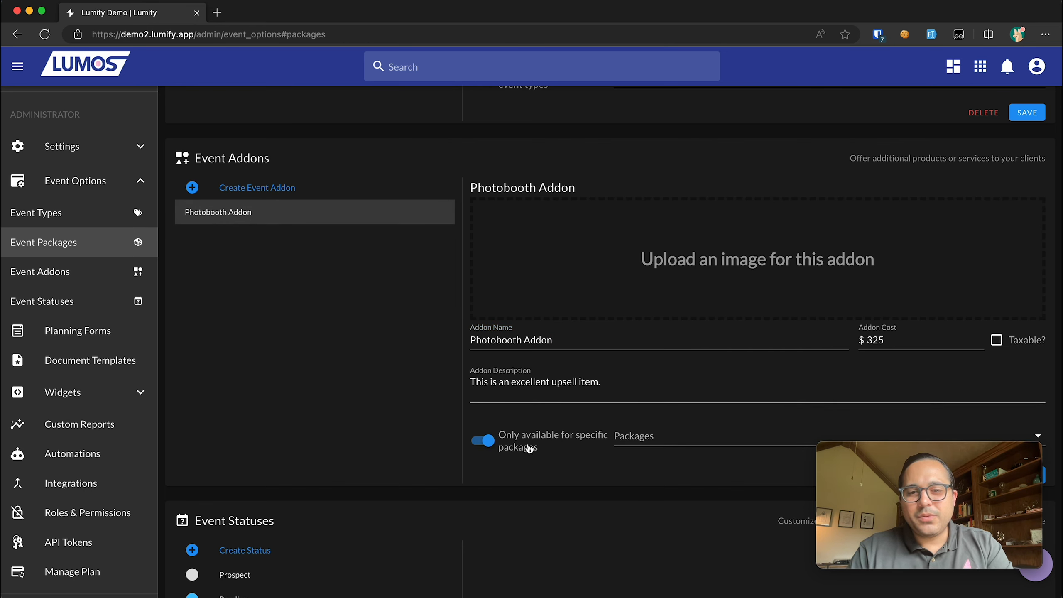
pyautogui.click(655, 437)
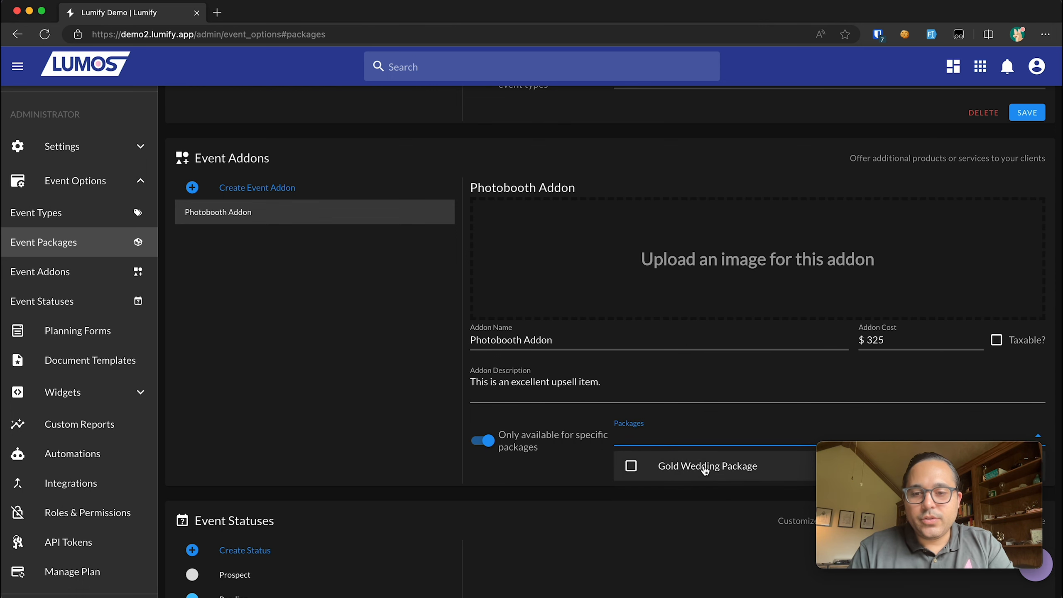
pyautogui.scroll(-2, 703, 469)
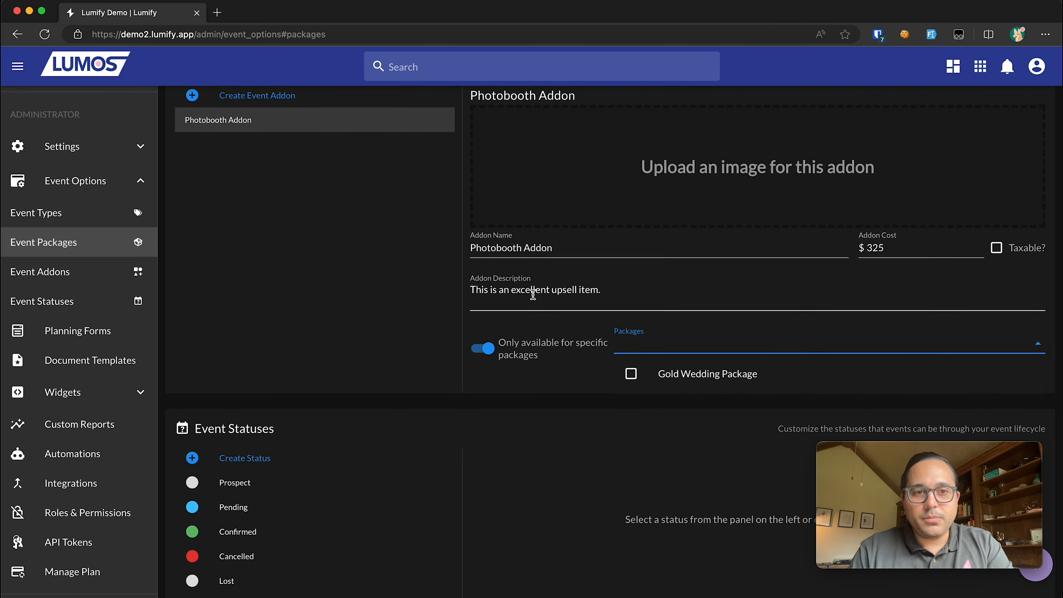
pyautogui.scroll(1, 532, 293)
pyautogui.click(655, 401)
pyautogui.click(582, 401)
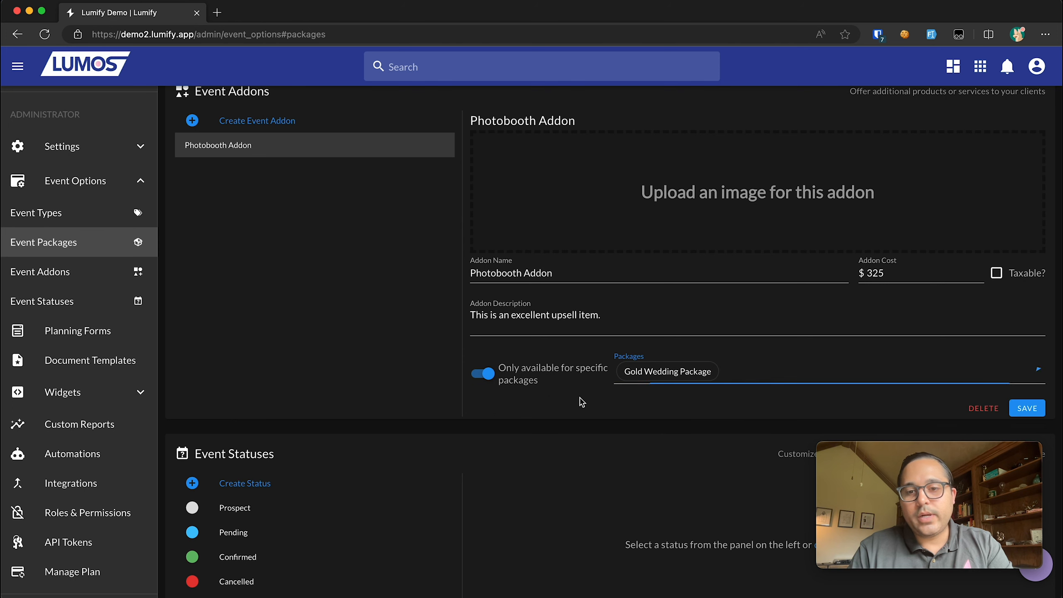
pyautogui.scroll(1, 759, 357)
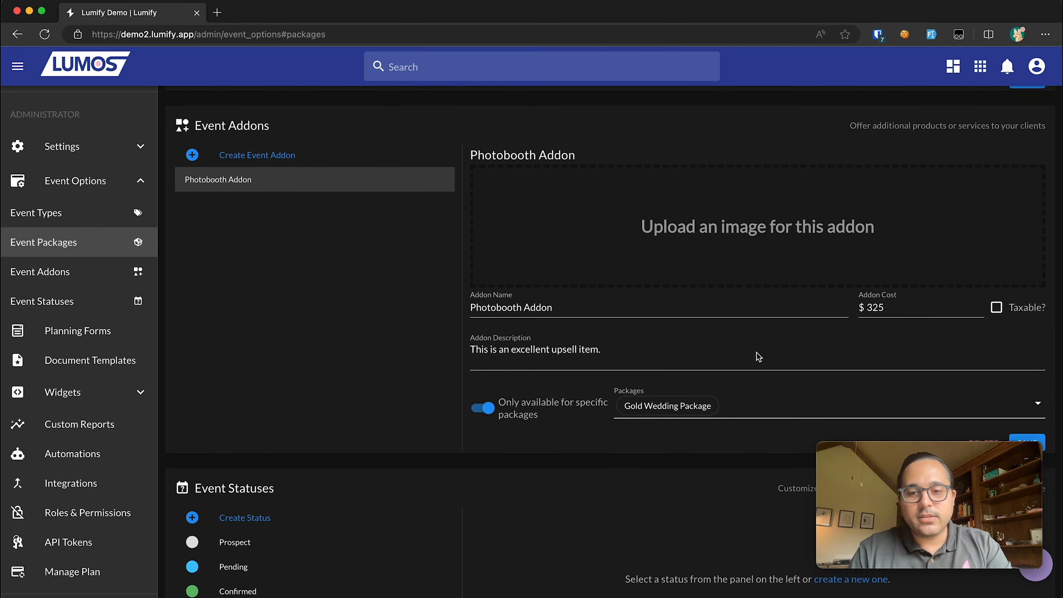
pyautogui.scroll(-1, 759, 357)
pyautogui.scroll(1, 758, 353)
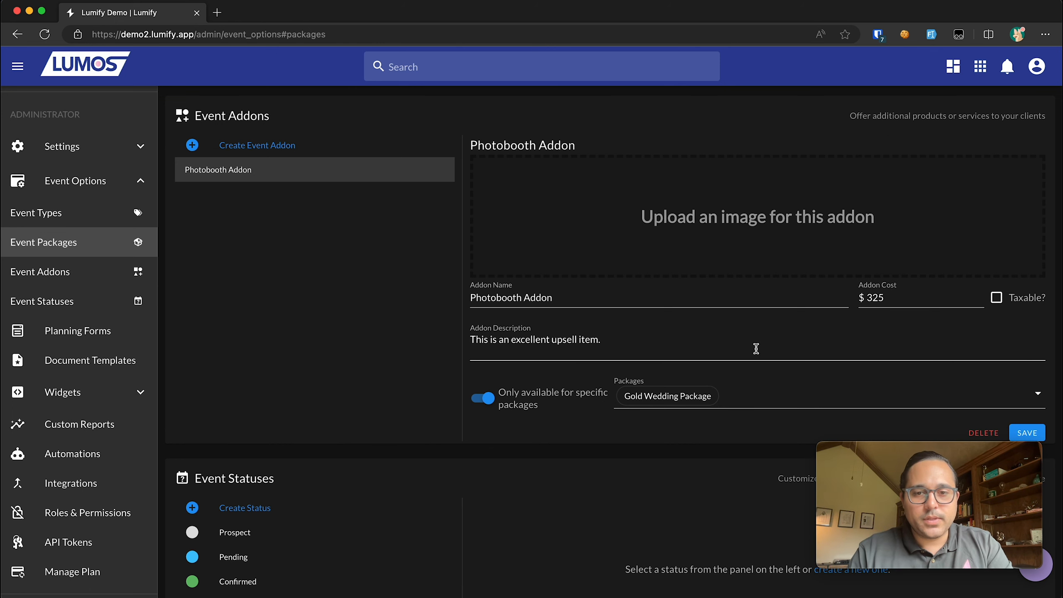
pyautogui.scroll(-1, 756, 349)
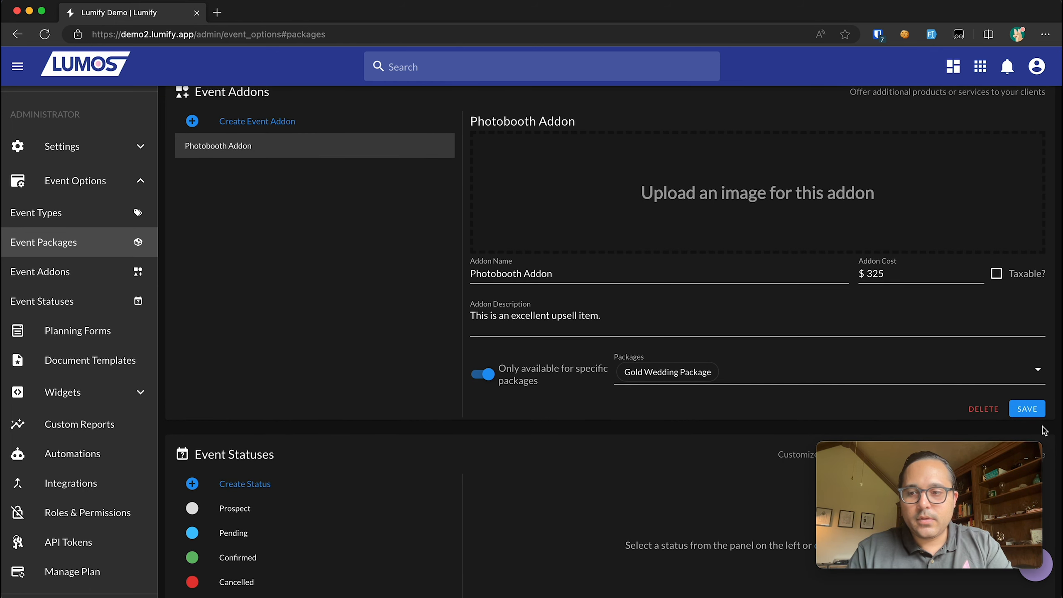
pyautogui.click(1026, 409)
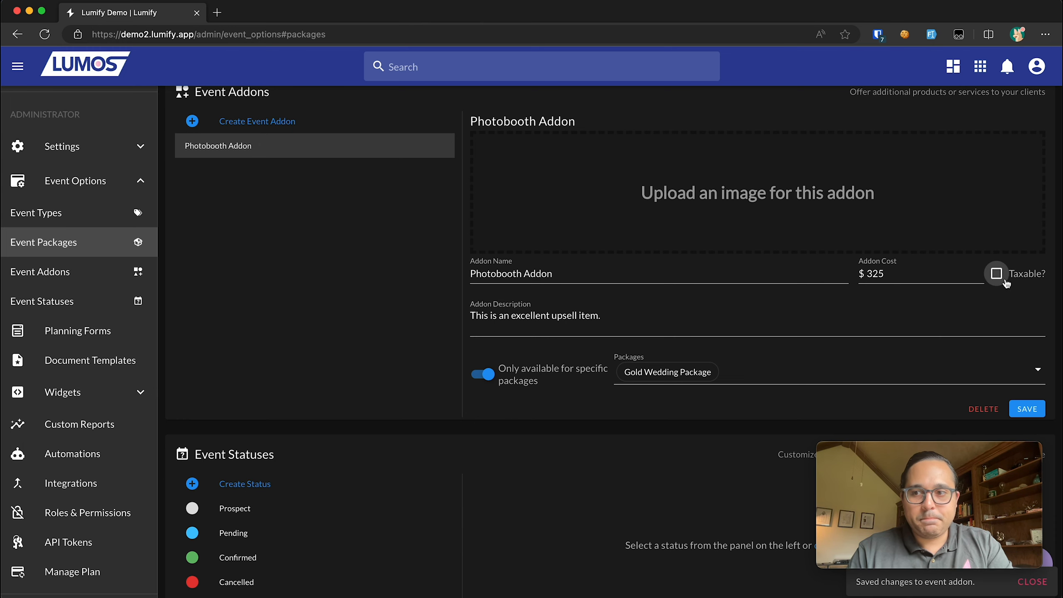
pyautogui.scroll(-6, 1003, 289)
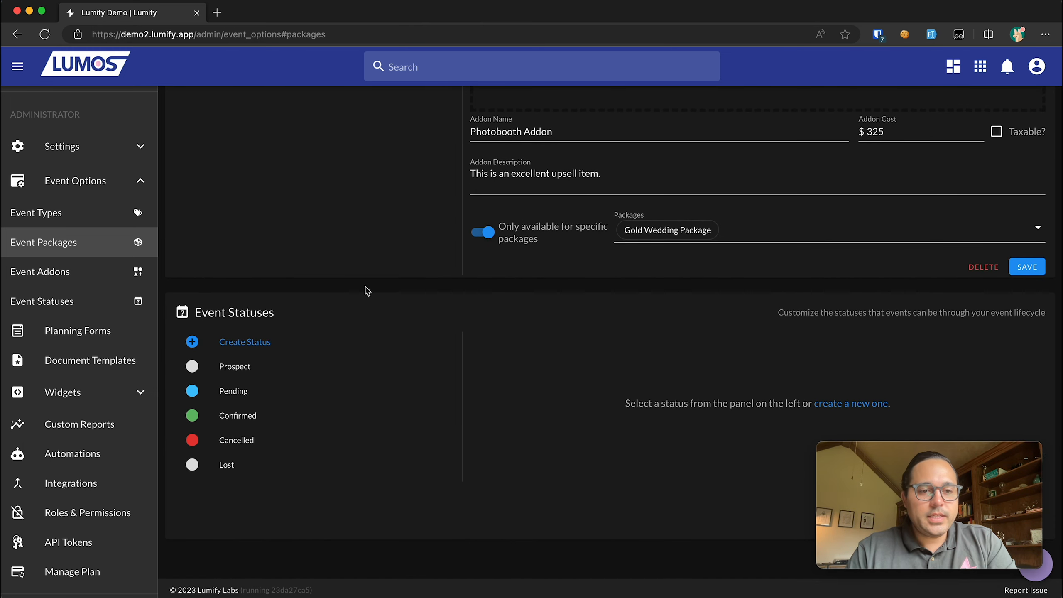
# - Review the Prospect, Pending, Confirmed, Cancelled and Lost event status details
pyautogui.click(302, 367)
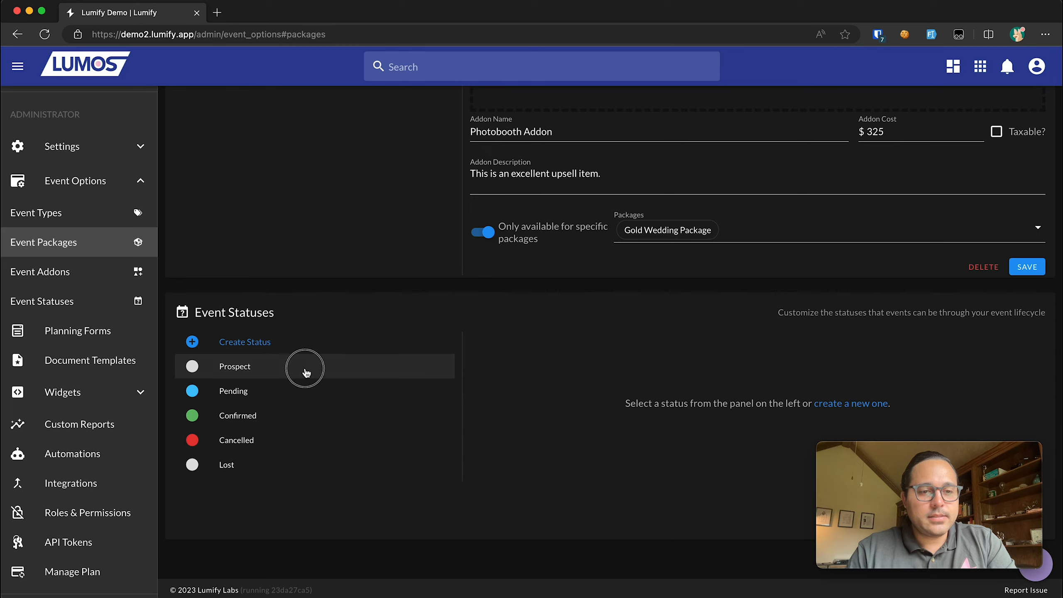
pyautogui.click(308, 398)
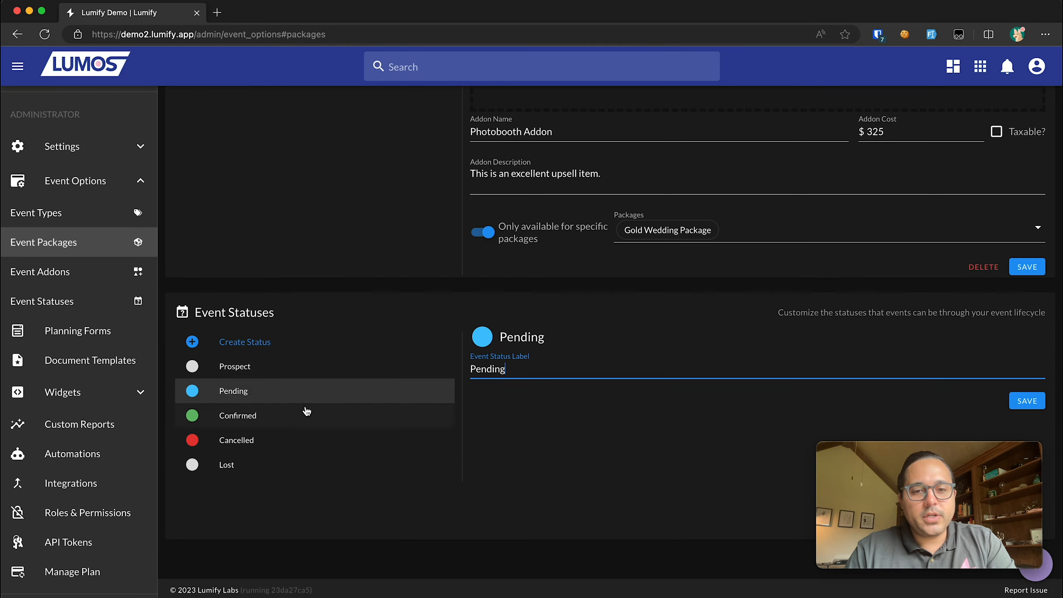
pyautogui.click(305, 414)
pyautogui.scroll(-15, 306, 413)
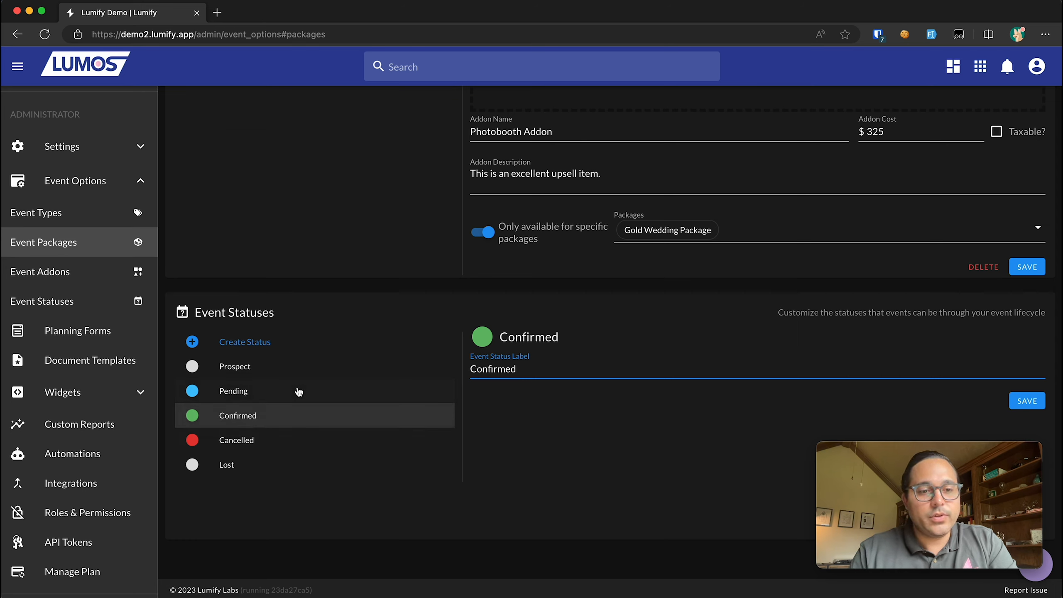
pyautogui.click(289, 370)
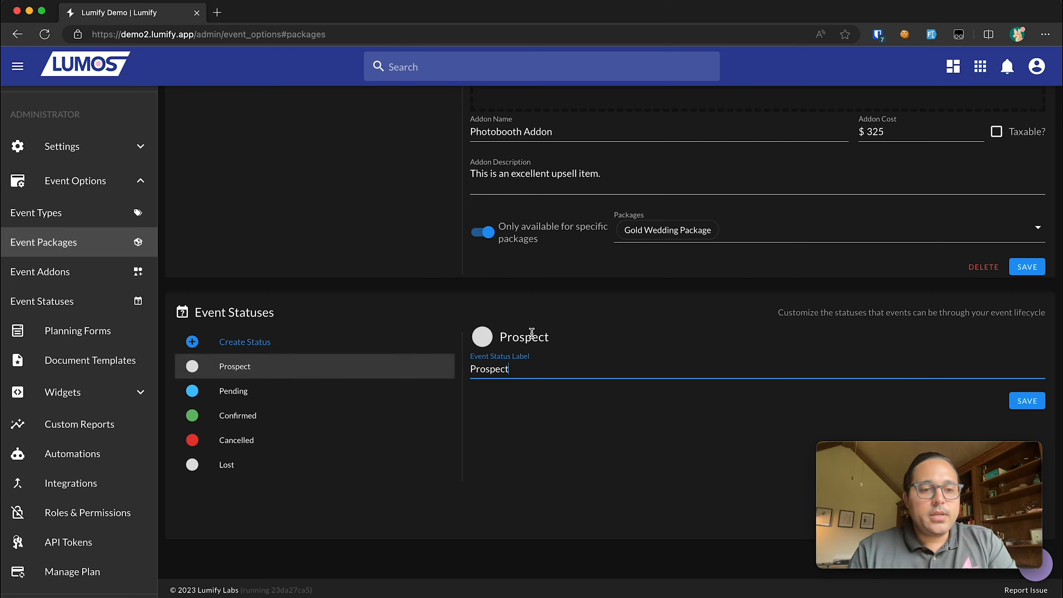
pyautogui.click(312, 392)
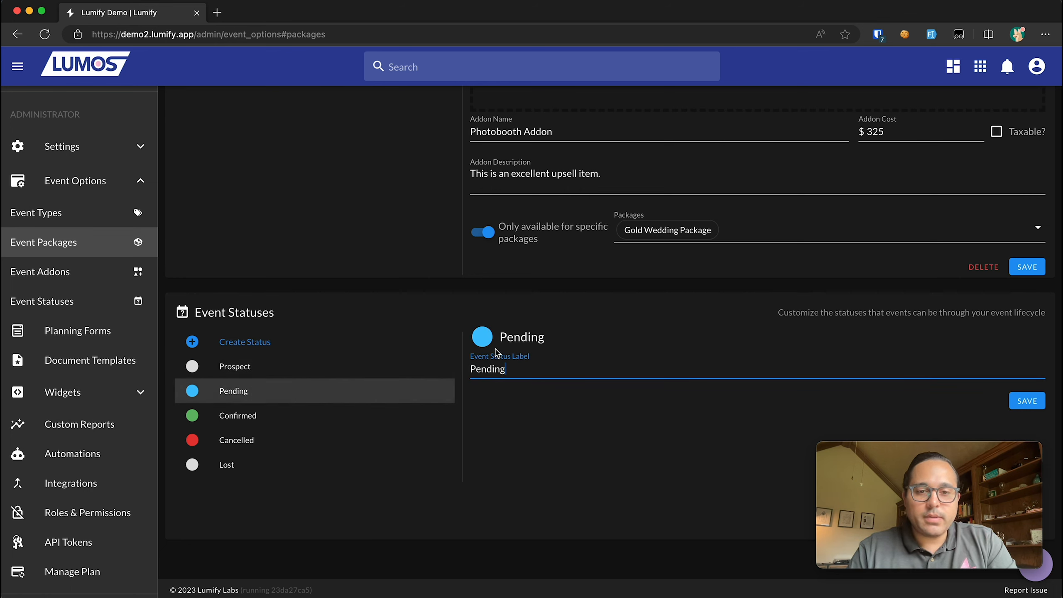
pyautogui.click(319, 421)
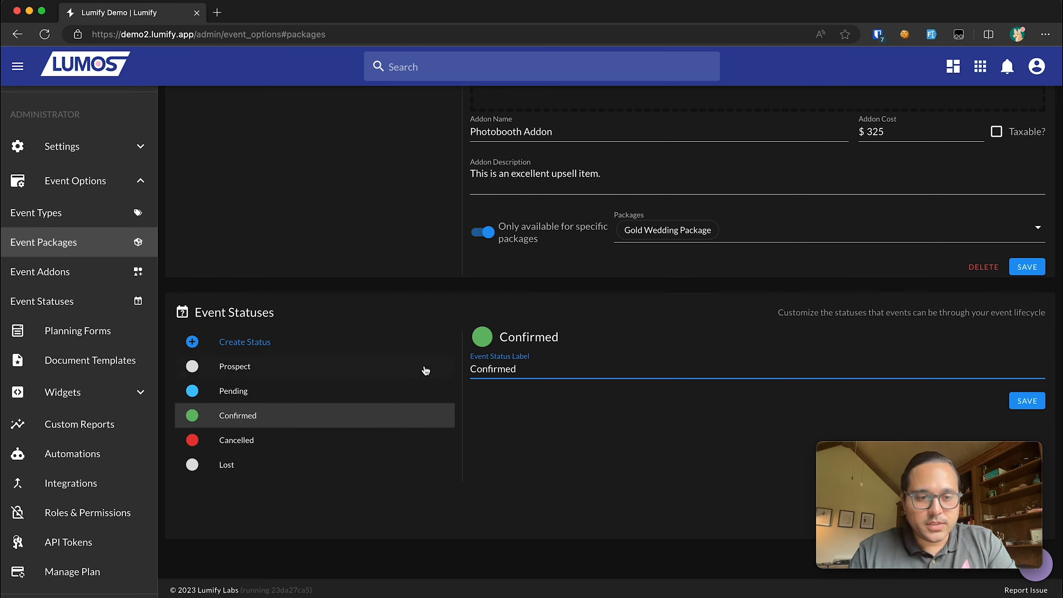
pyautogui.click(308, 440)
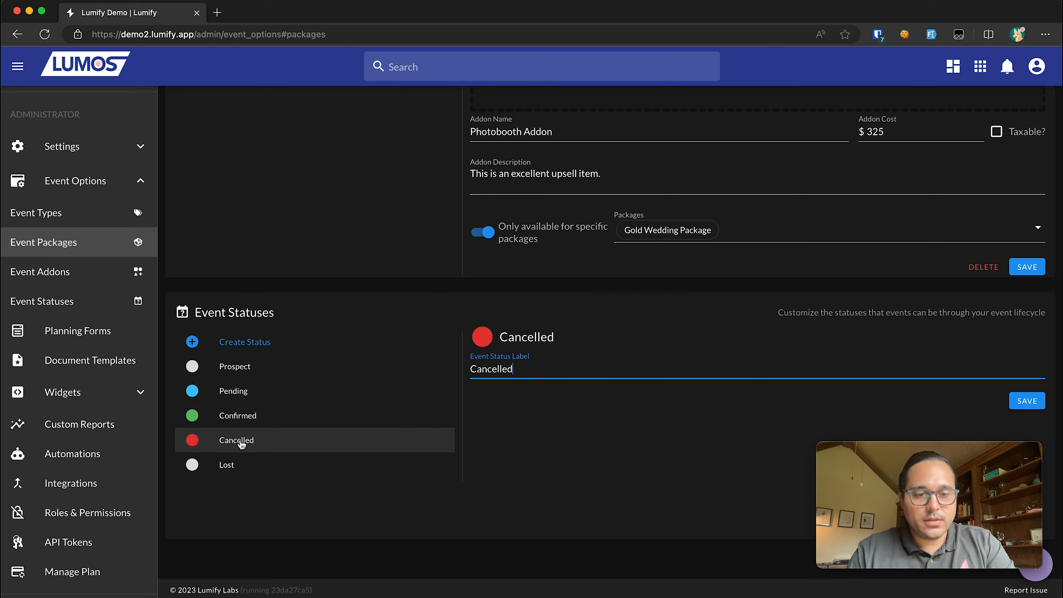
pyautogui.click(242, 460)
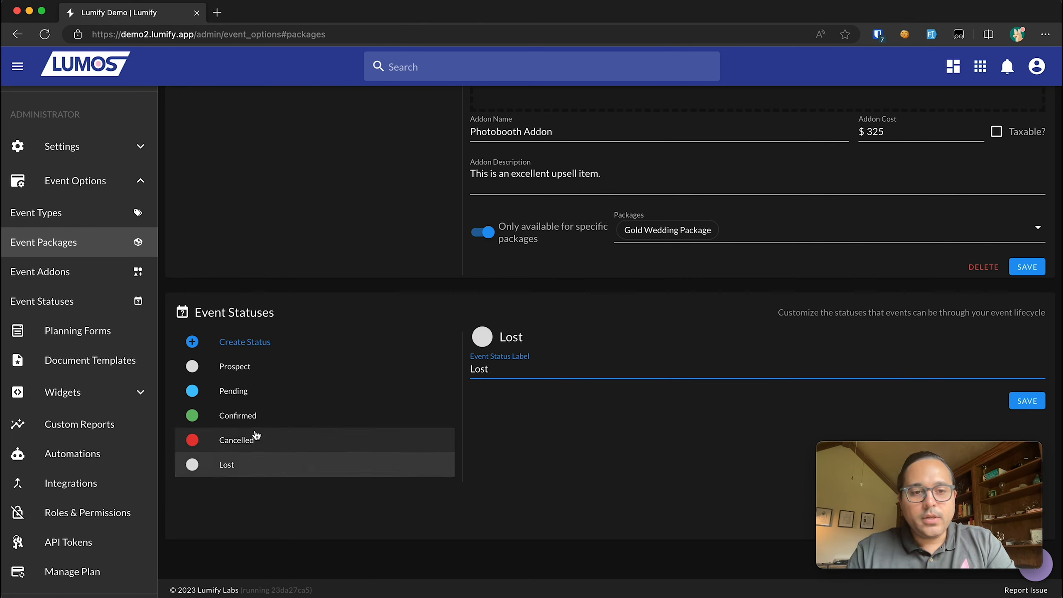
pyautogui.click(308, 439)
pyautogui.click(483, 337)
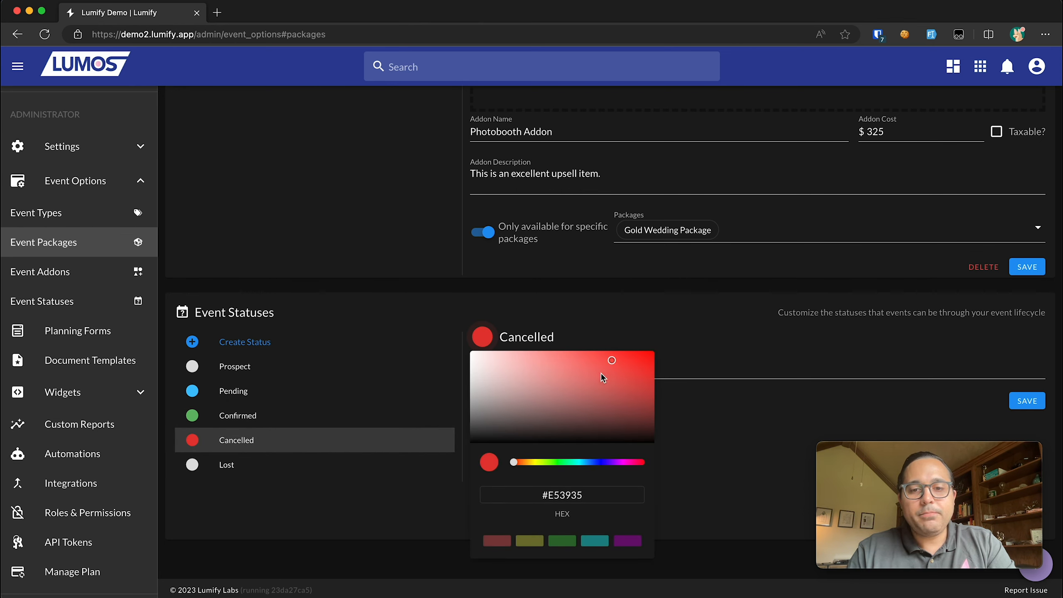
pyautogui.click(296, 367)
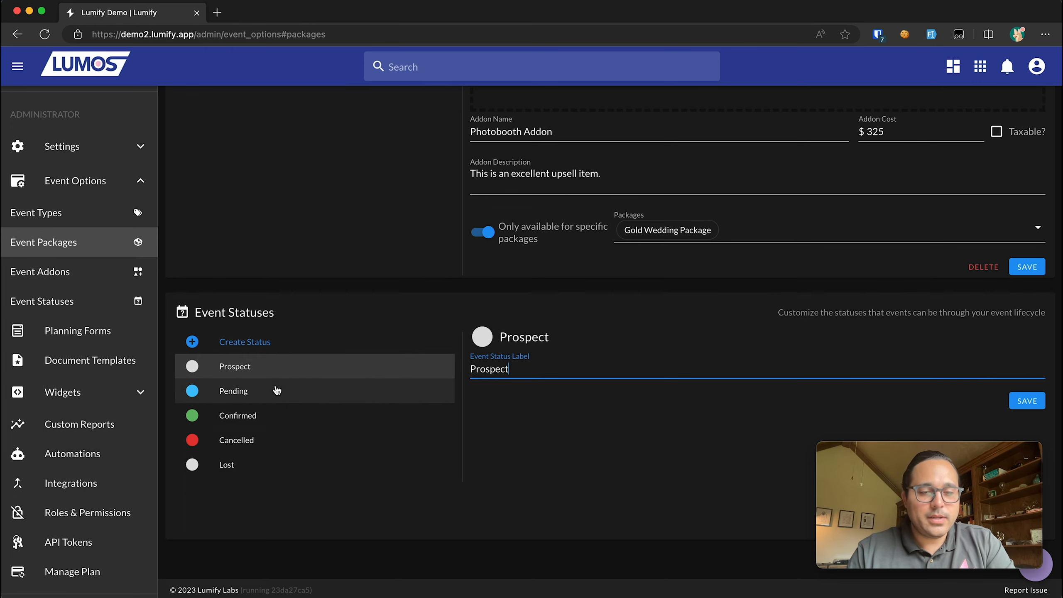
# - Start a new event status form, then discard it
pyautogui.click(265, 344)
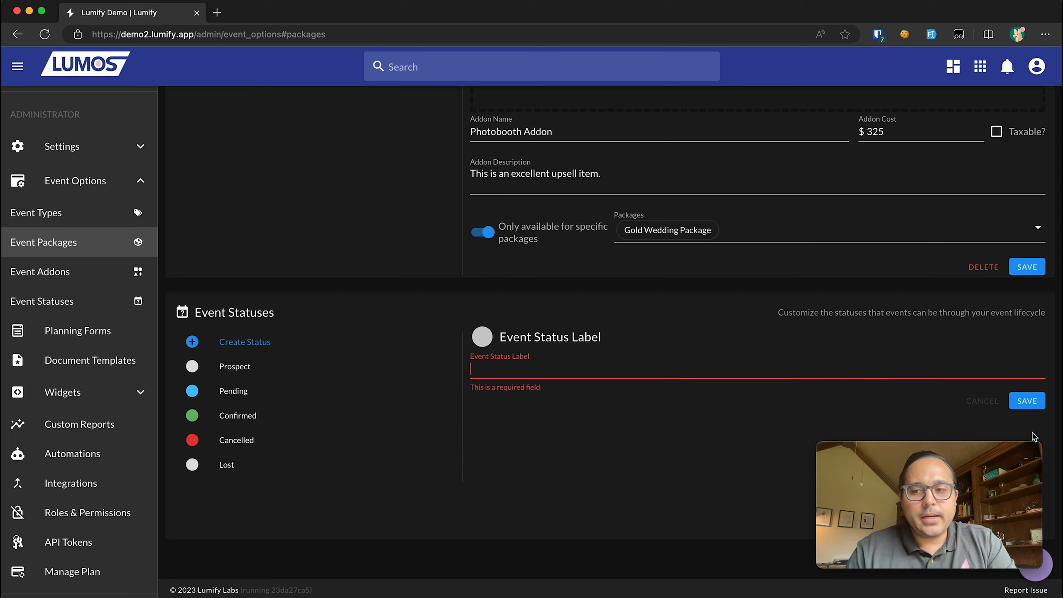
pyautogui.click(984, 405)
pyautogui.click(309, 414)
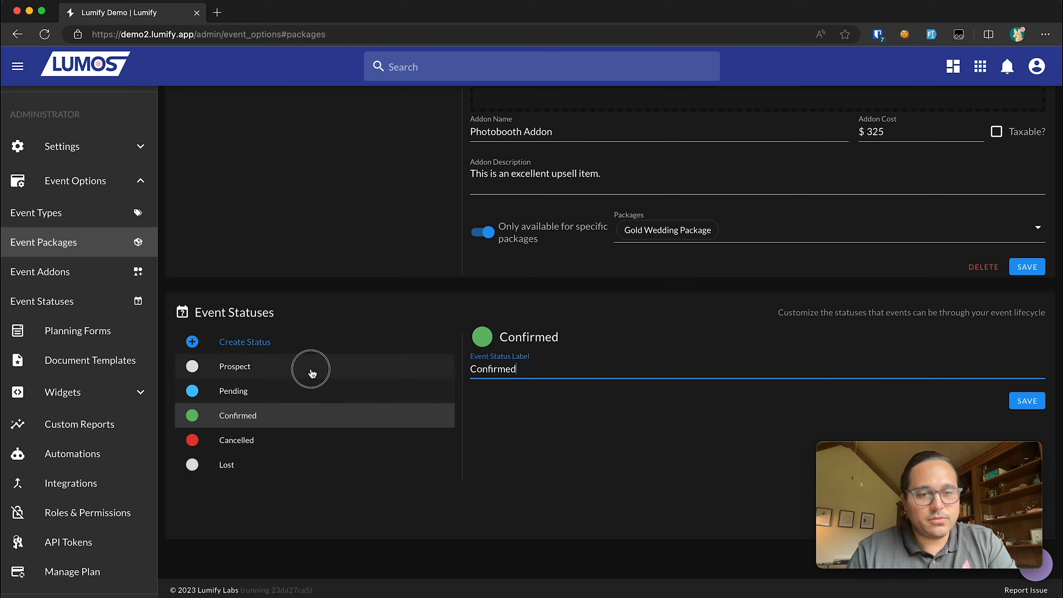
# - Replace the Prospect status label with 'Lead' and save
pyautogui.click(252, 371)
pyautogui.write('a')
pyautogui.press('super+a')
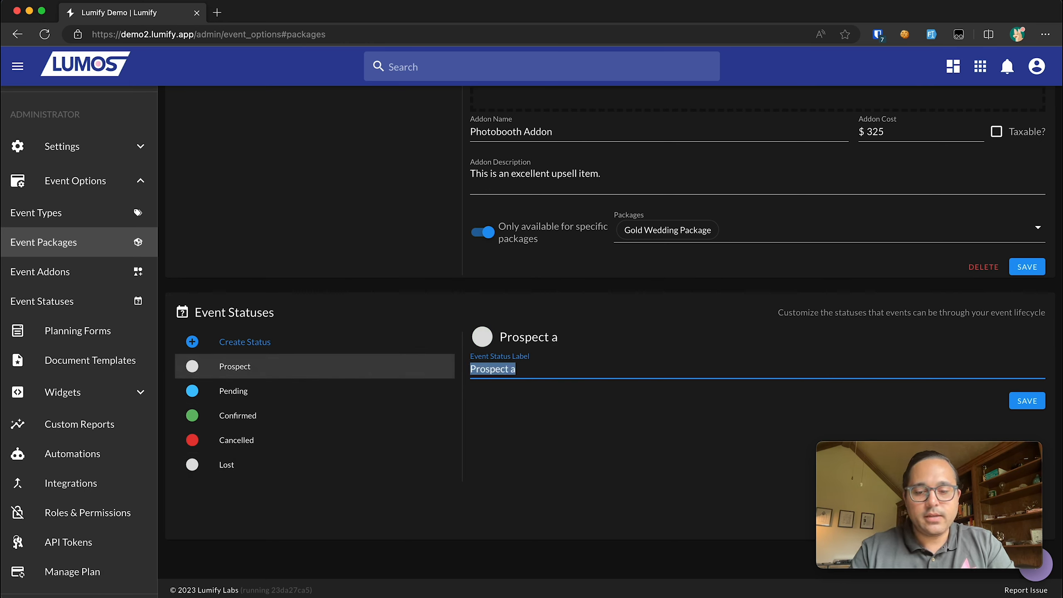
pyautogui.write('Lead')
pyautogui.click(1027, 401)
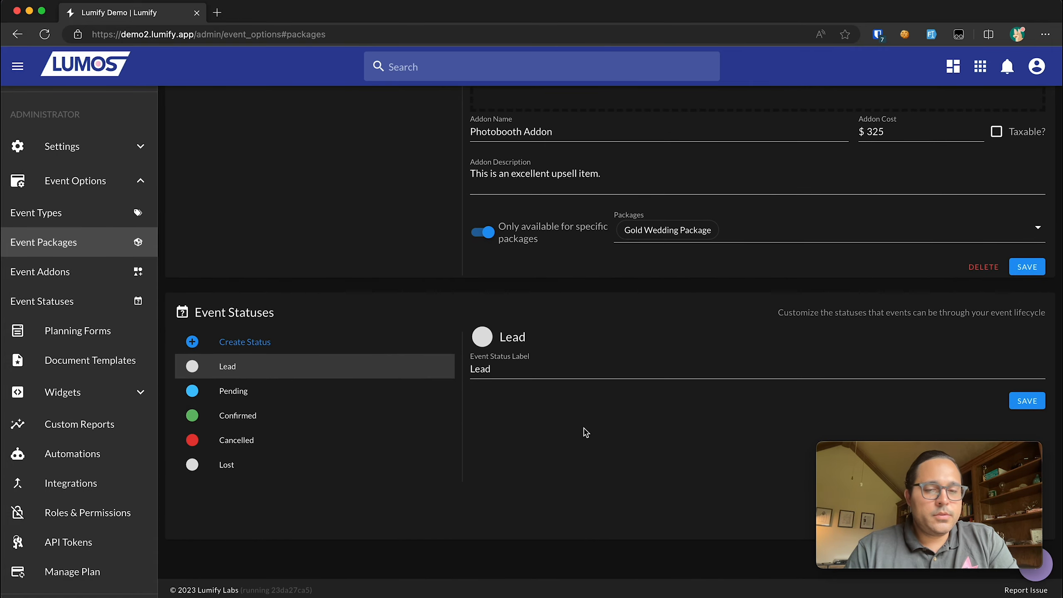
# - Go to the Events list from the sidebar's Navigation section
pyautogui.scroll(20, 586, 432)
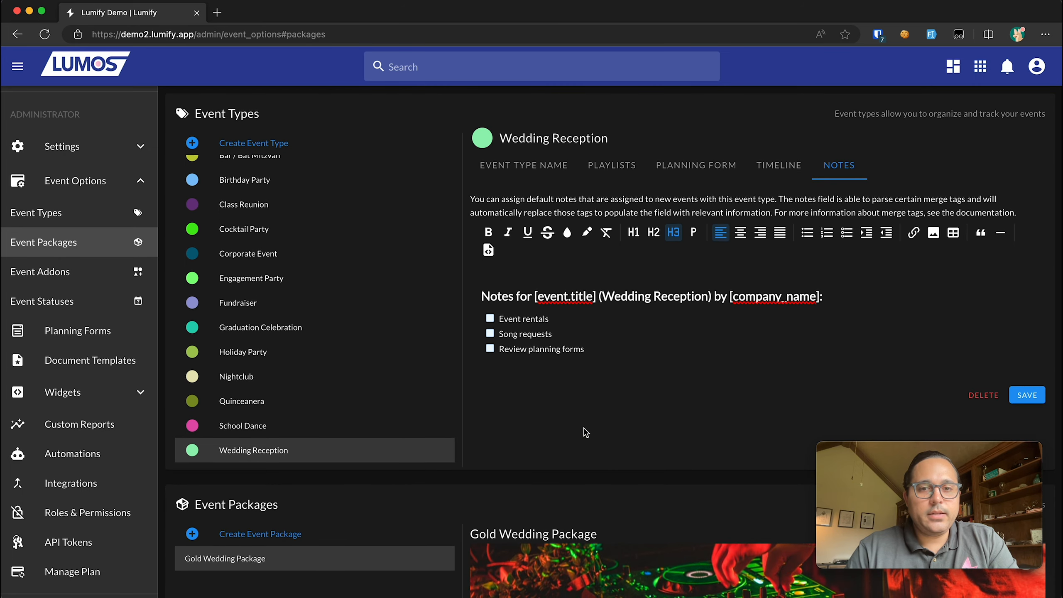
pyautogui.scroll(6, 31, 201)
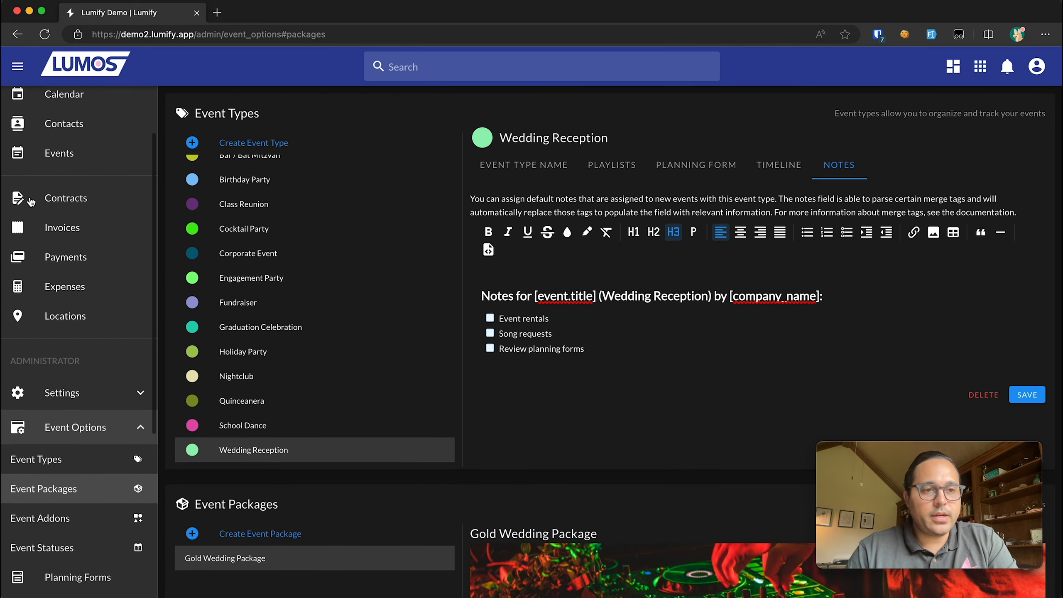
pyautogui.scroll(2, 31, 200)
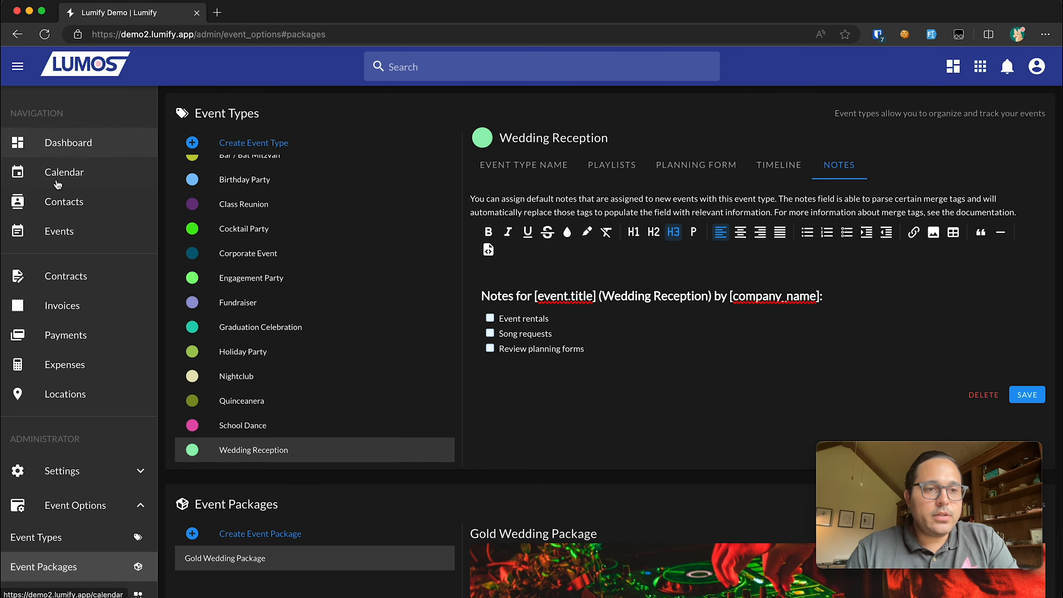
pyautogui.click(65, 237)
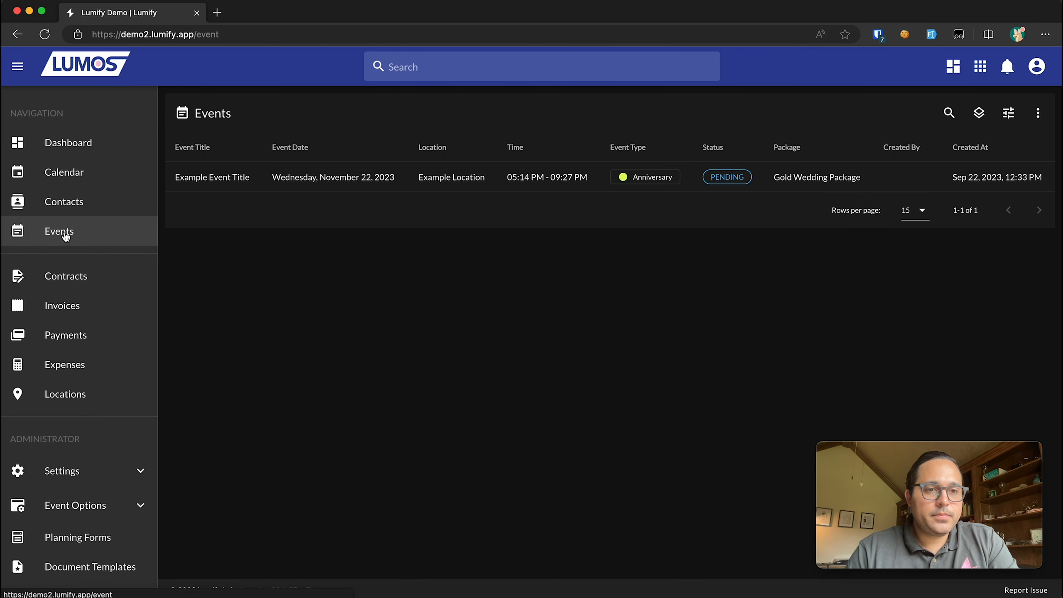
# - Start a new event titled 'Smith Wedding' with event type Wedding Reception
pyautogui.click(1038, 115)
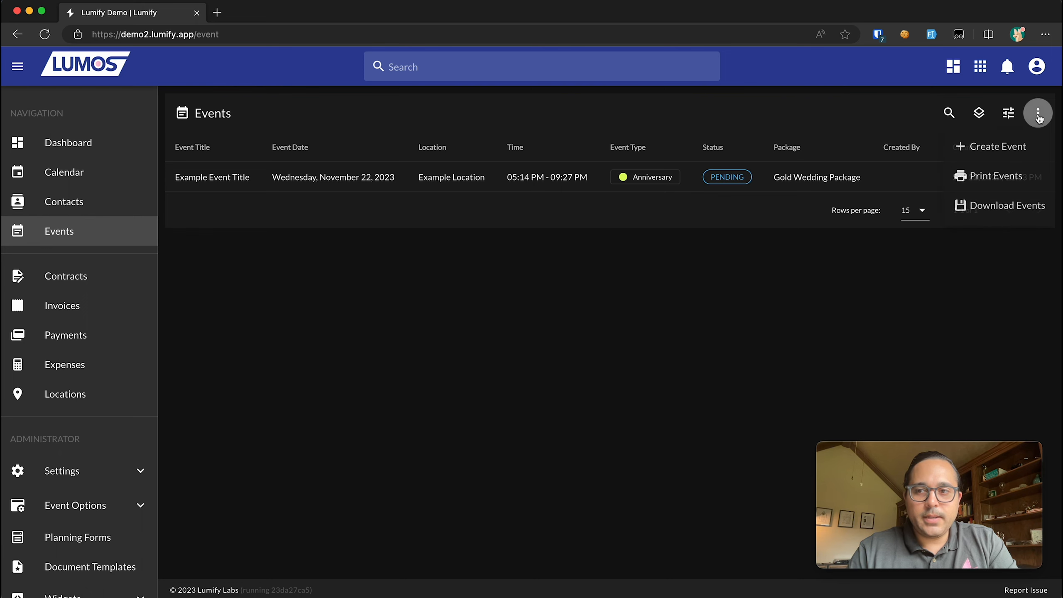
pyautogui.click(999, 158)
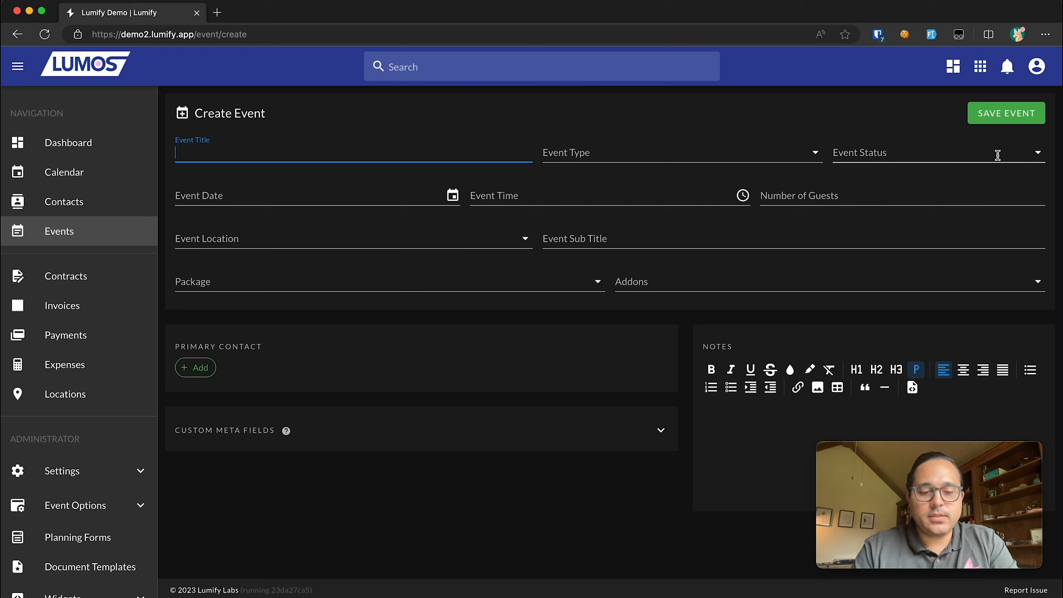
pyautogui.write('Sm')
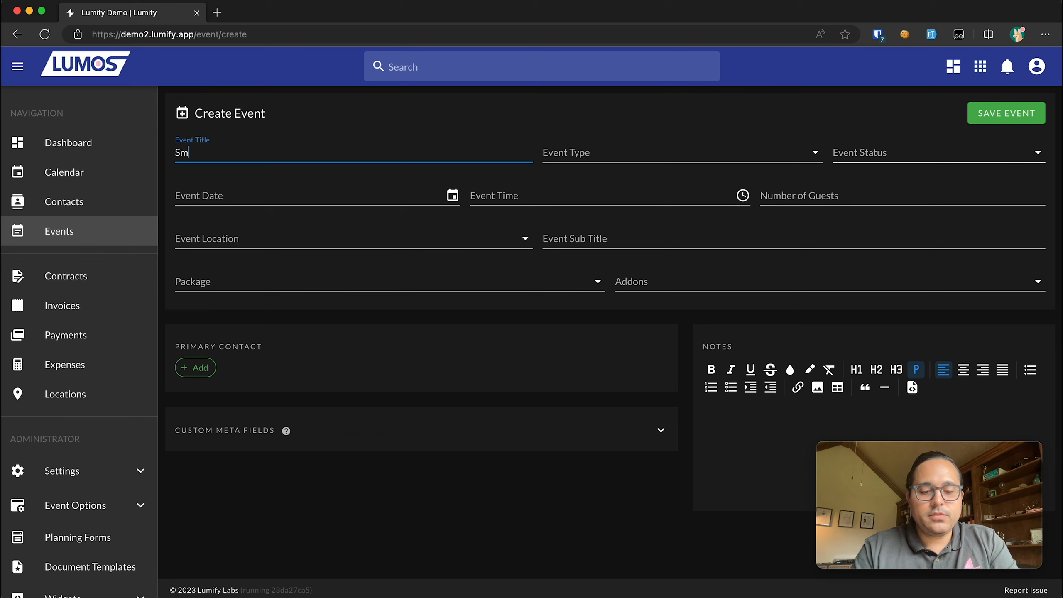
pyautogui.write('ith Wedding')
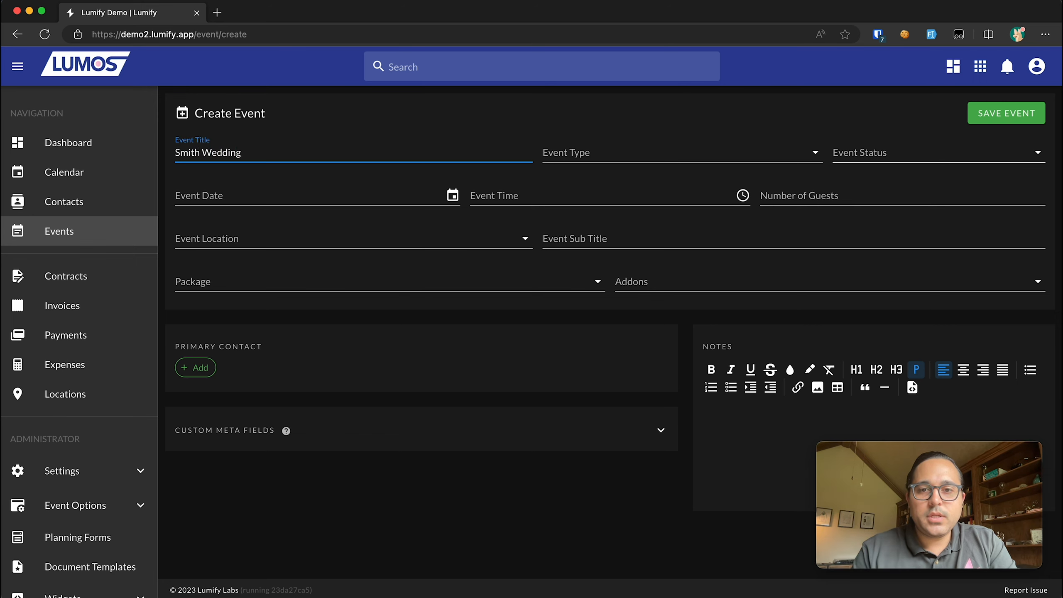
pyautogui.click(618, 144)
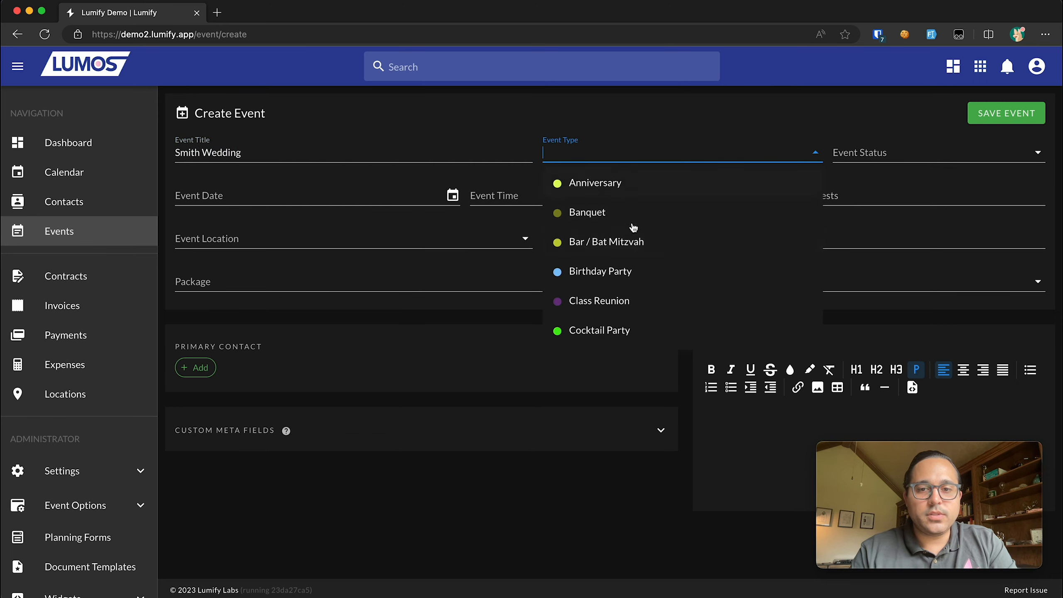
pyautogui.scroll(-5, 630, 245)
pyautogui.click(621, 329)
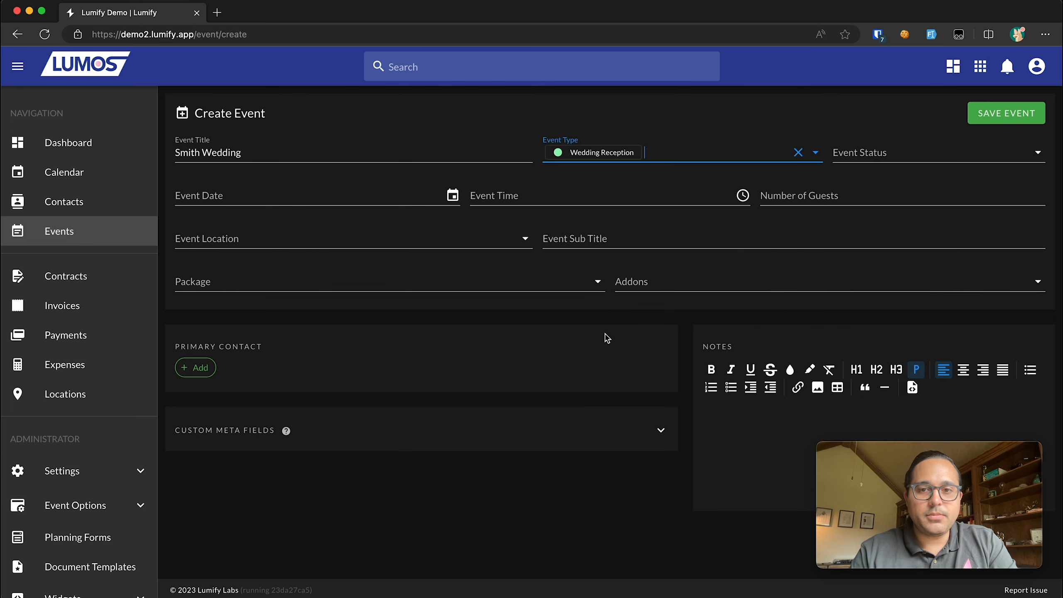
# - Pick LEAD in the event status list, then clear it again
pyautogui.click(869, 157)
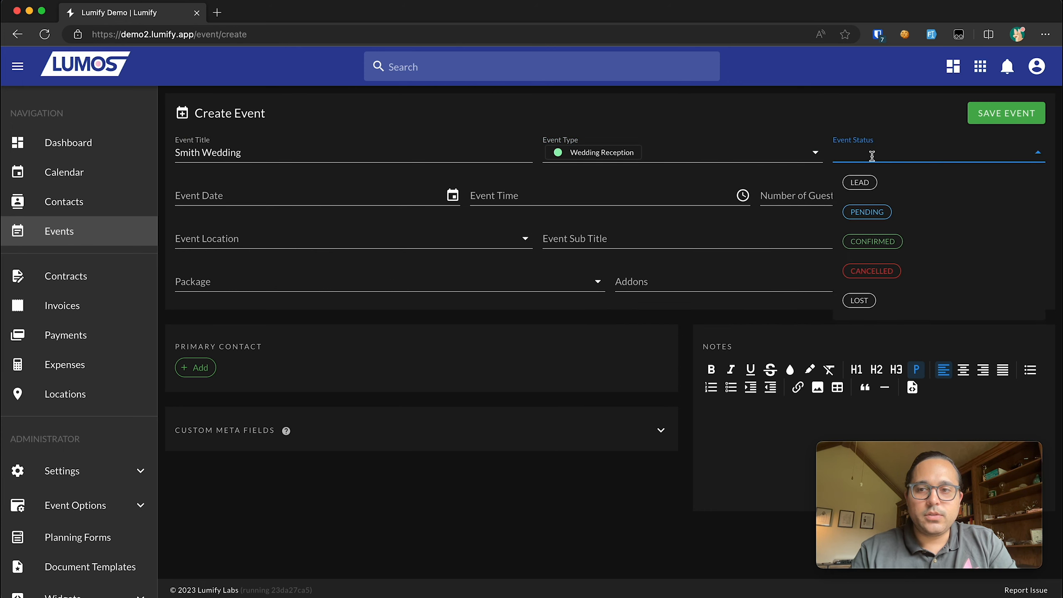
pyautogui.click(892, 142)
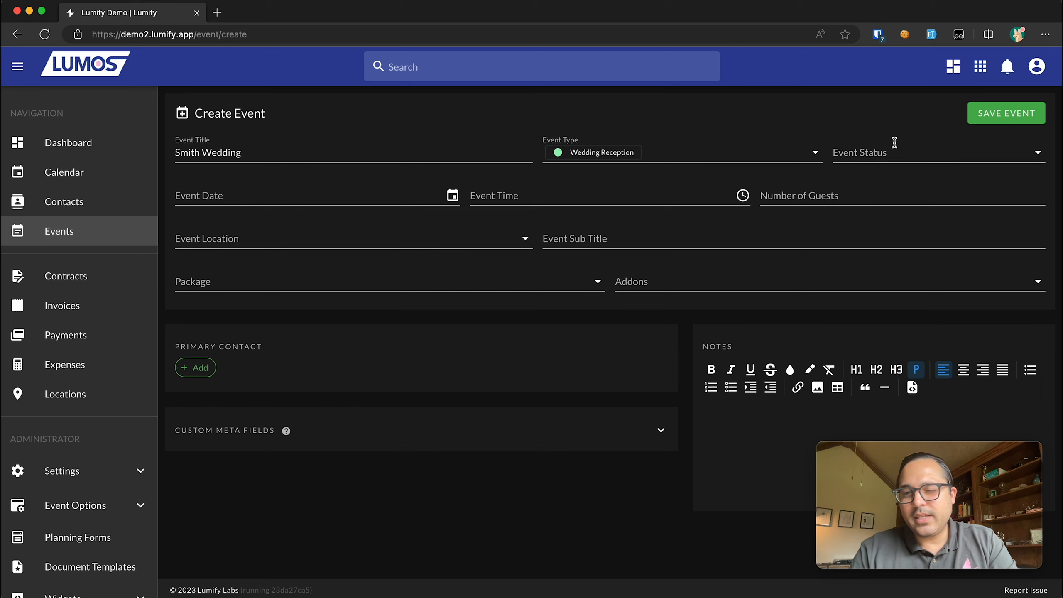
pyautogui.click(893, 145)
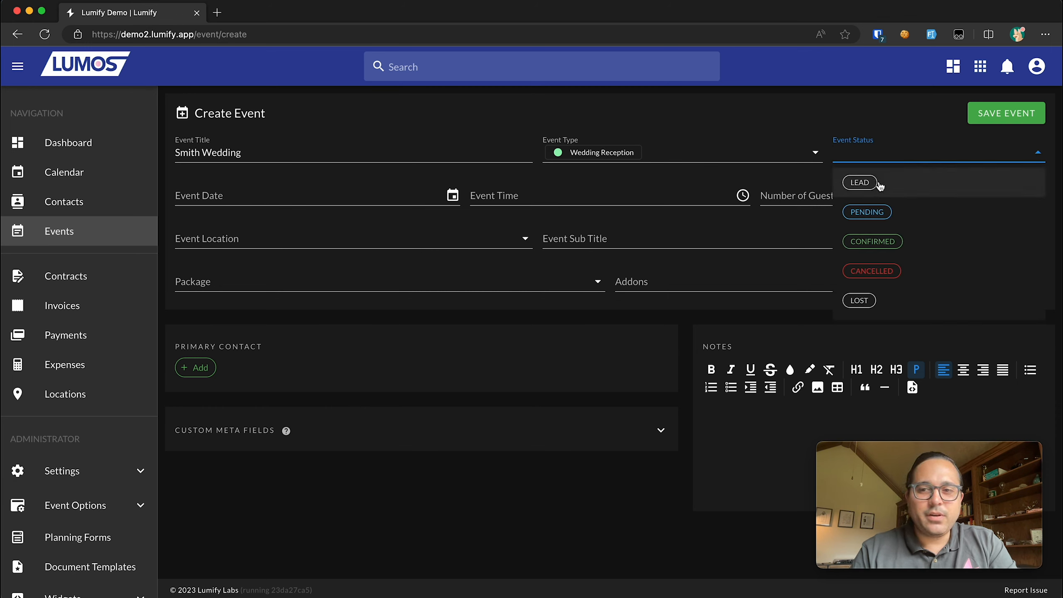
pyautogui.click(856, 127)
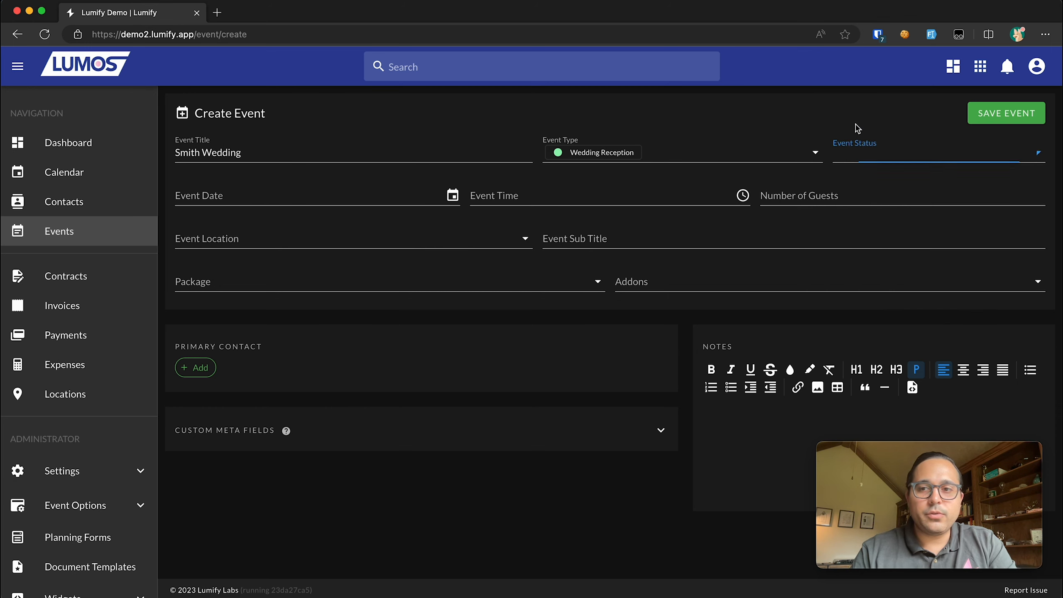
pyautogui.click(893, 143)
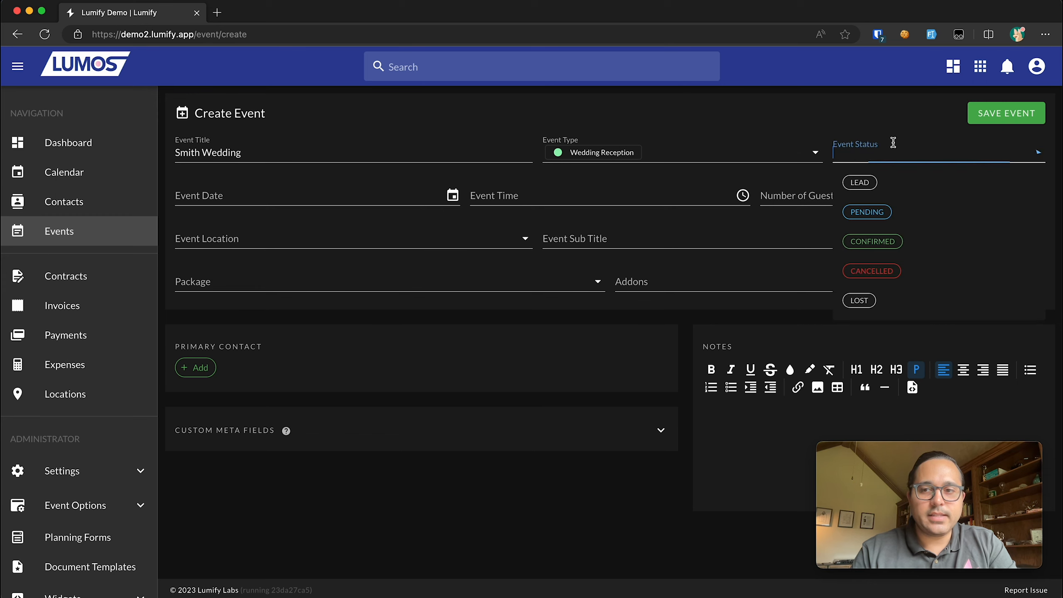
pyautogui.click(912, 186)
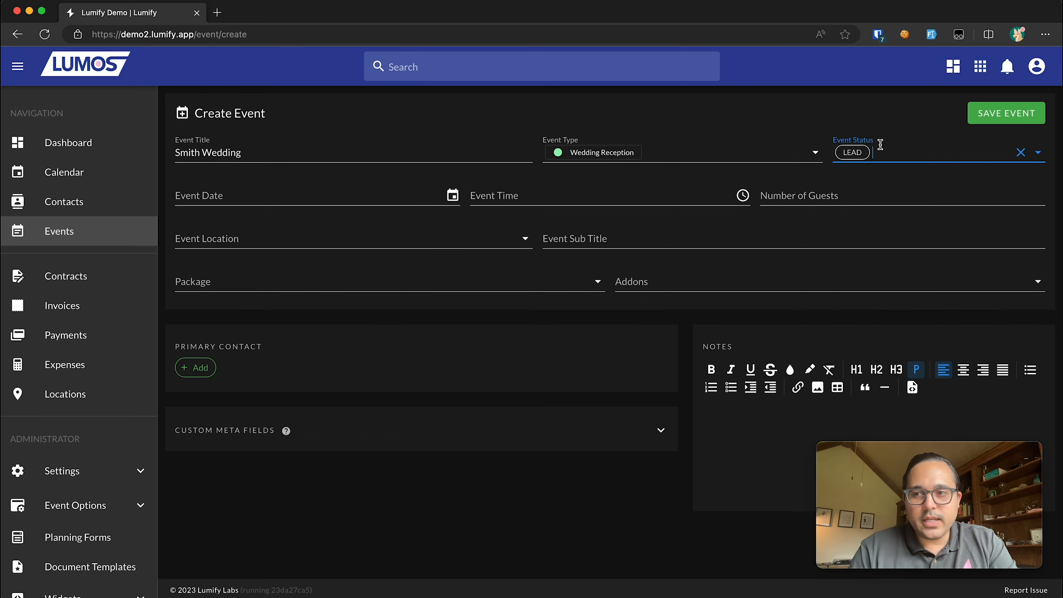
pyautogui.click(1020, 152)
# - Set the event date to October 28, 2023 and the start time to 10:00 AM
pyautogui.click(390, 195)
pyautogui.click(332, 233)
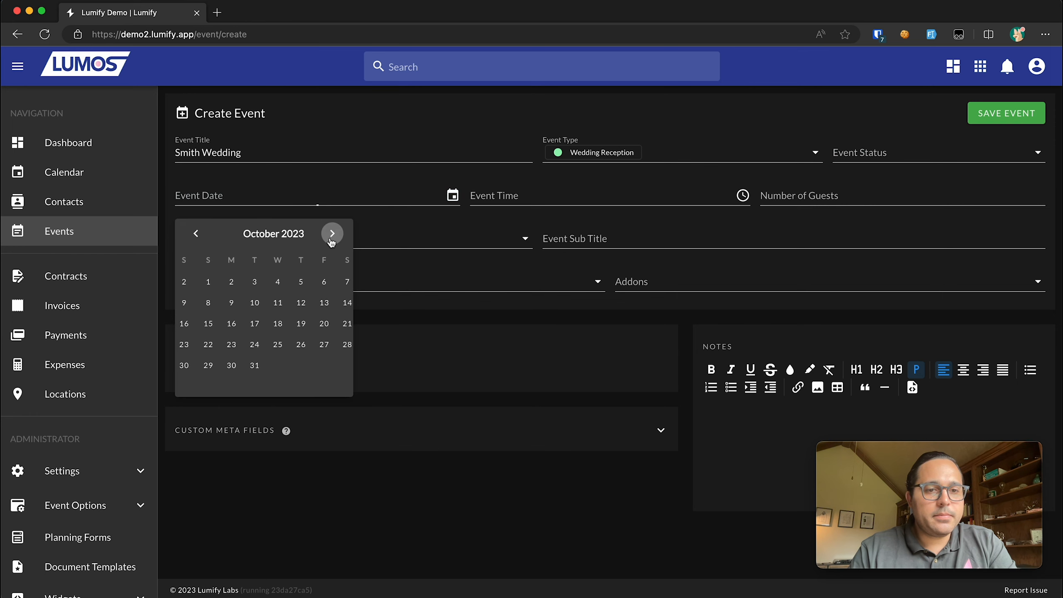
pyautogui.click(334, 344)
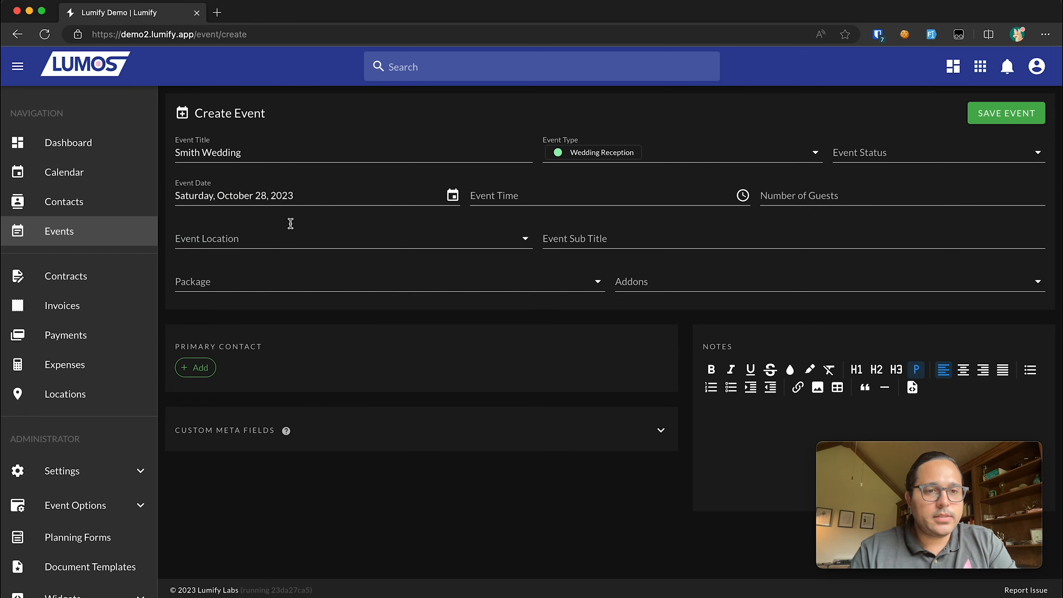
pyautogui.click(517, 191)
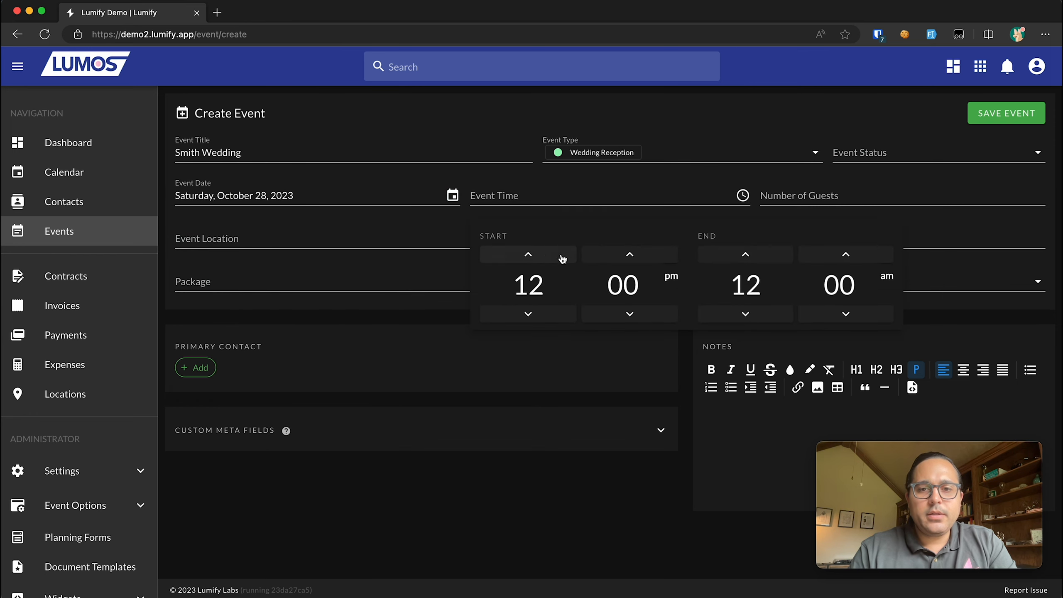
pyautogui.click(557, 255)
pyautogui.click(556, 256)
pyautogui.click(555, 256)
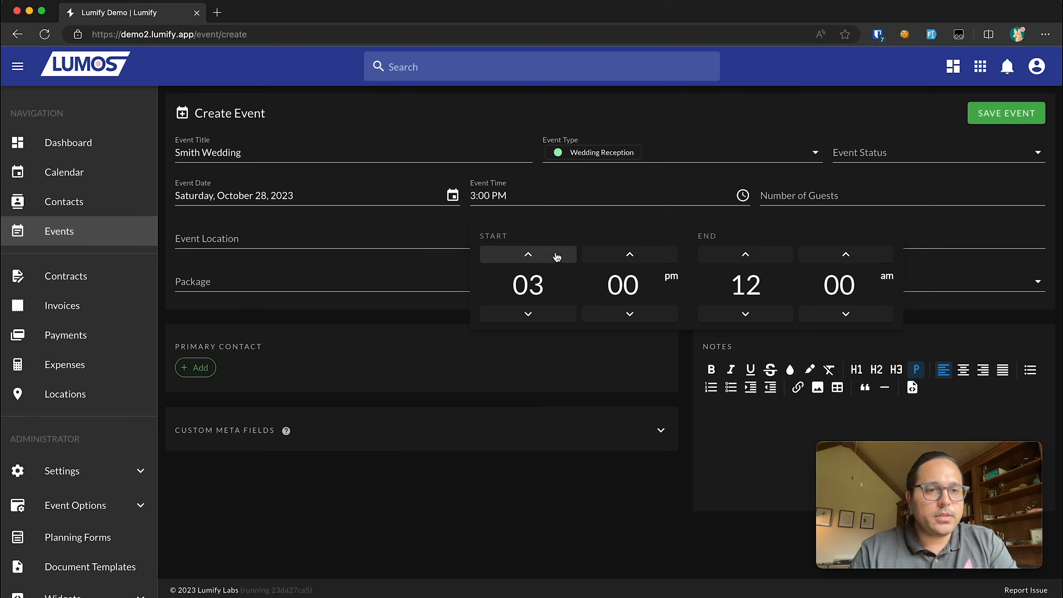
pyautogui.click(550, 314)
pyautogui.click(549, 314)
pyautogui.click(549, 314)
pyautogui.click(549, 314)
pyautogui.click(549, 314)
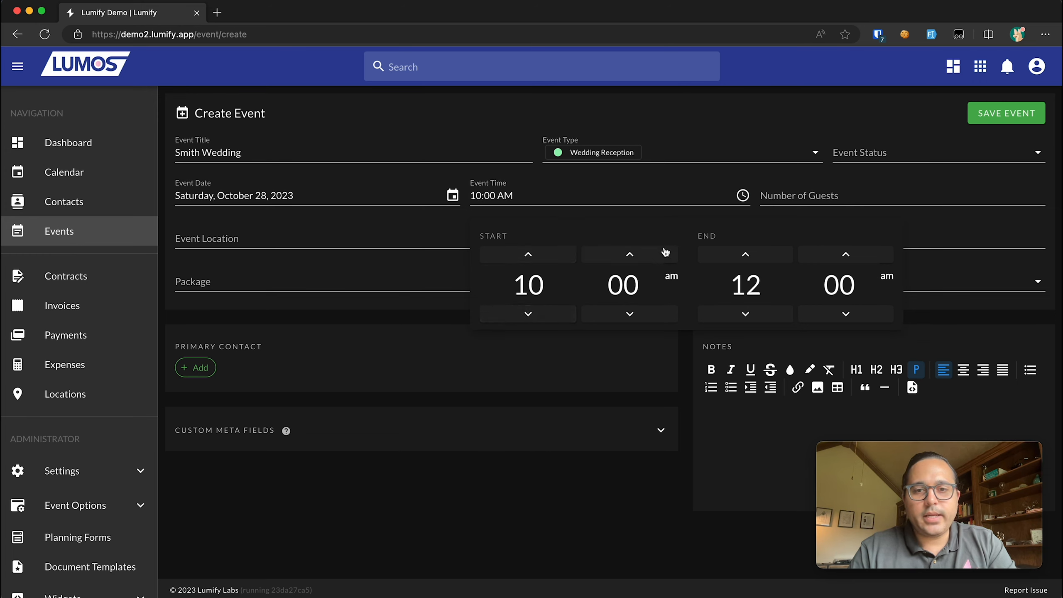
# - Set the event end time to 12:00 AM
pyautogui.click(776, 256)
pyautogui.click(775, 256)
pyautogui.click(776, 256)
pyautogui.click(776, 256)
pyautogui.click(776, 256)
pyautogui.click(776, 256)
pyautogui.click(776, 256)
pyautogui.click(776, 256)
pyautogui.click(776, 257)
pyautogui.click(775, 256)
pyautogui.click(775, 256)
pyautogui.click(776, 257)
pyautogui.click(886, 277)
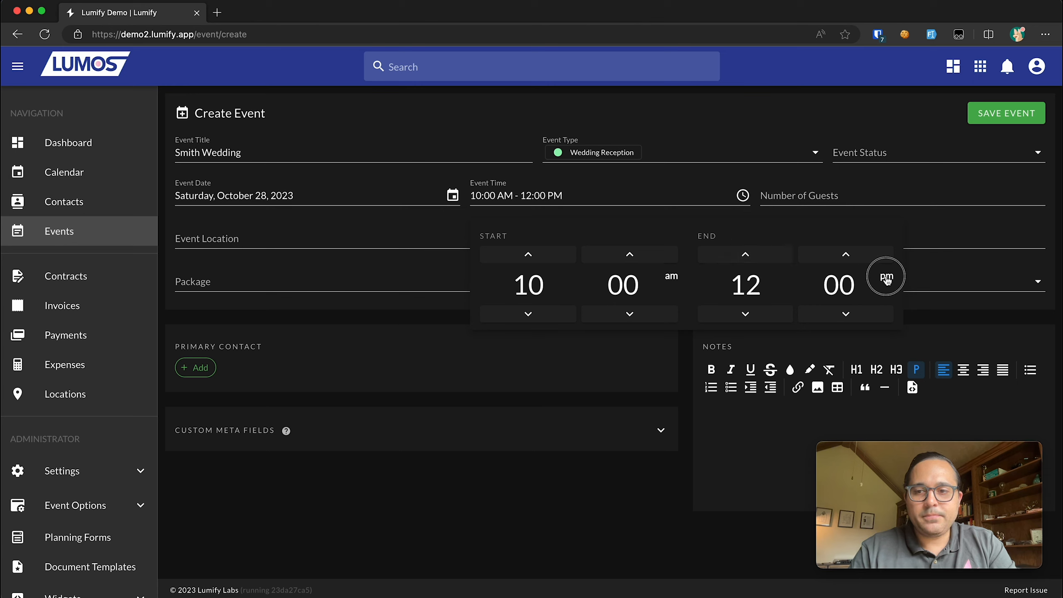
pyautogui.click(739, 93)
pyautogui.click(586, 201)
pyautogui.click(892, 278)
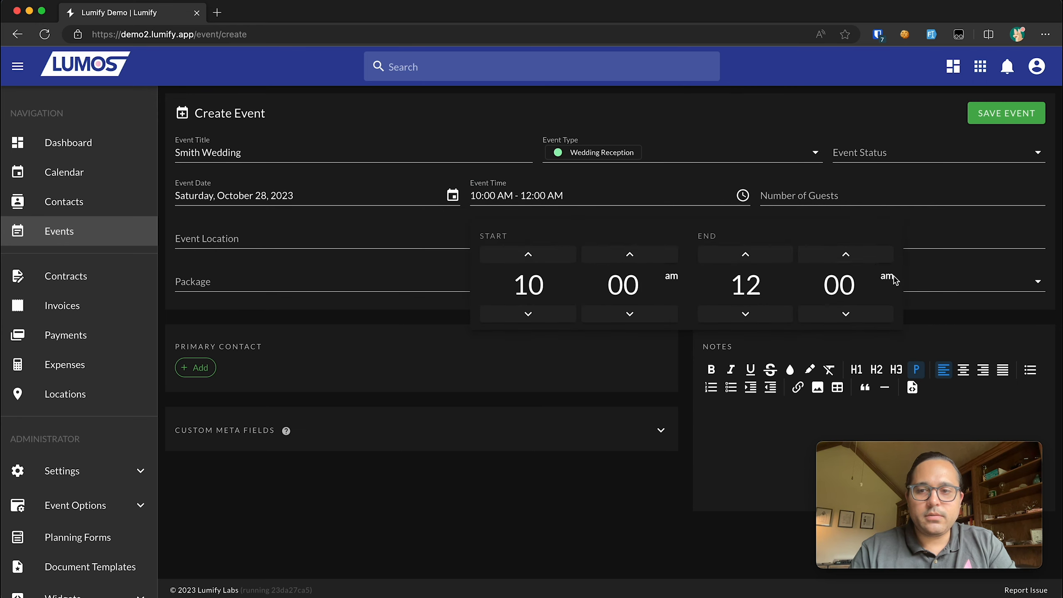
pyautogui.click(889, 278)
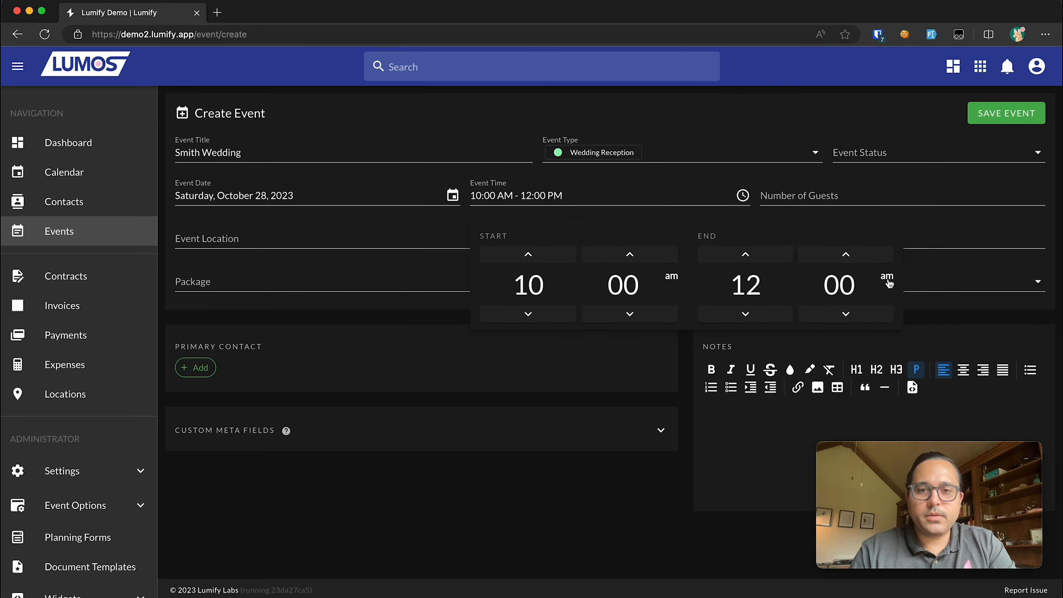
pyautogui.click(888, 279)
pyautogui.click(725, 106)
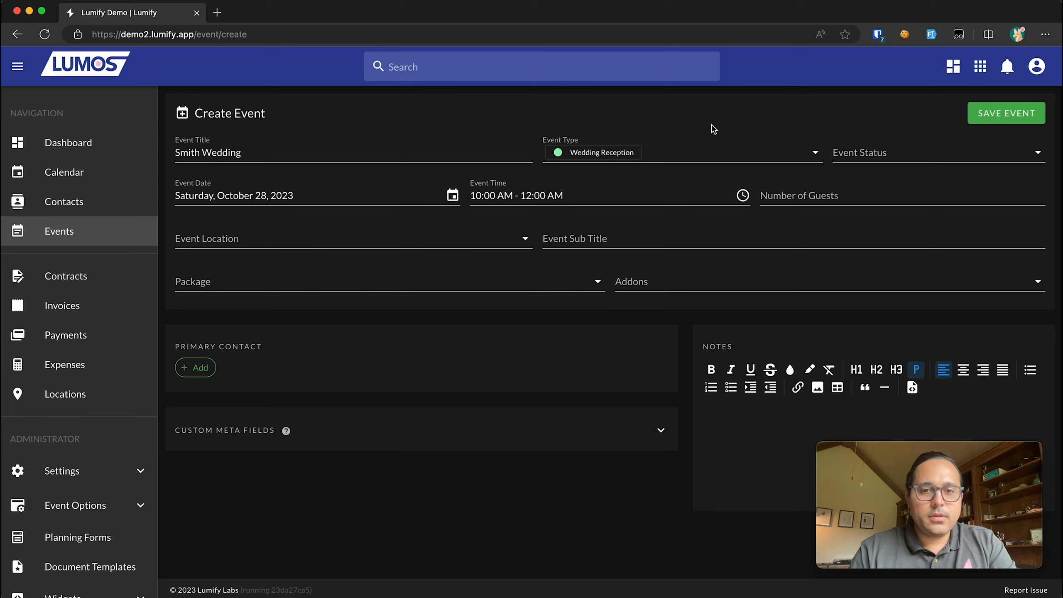
# - Enter 200 guests and start creating a new location named 'Cindys Rooftop'
pyautogui.click(820, 197)
pyautogui.write('200')
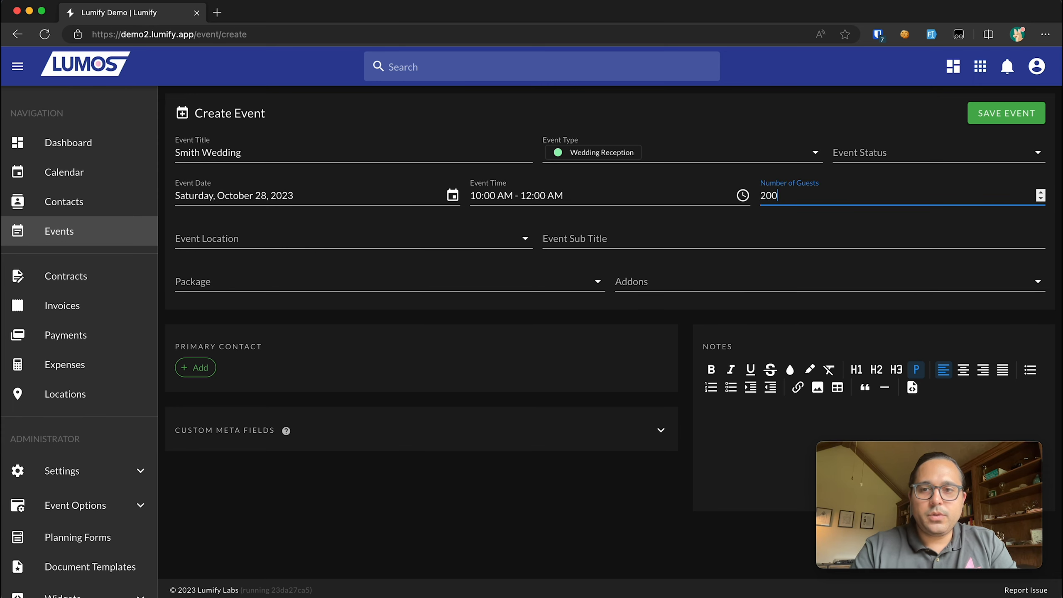
pyautogui.click(293, 247)
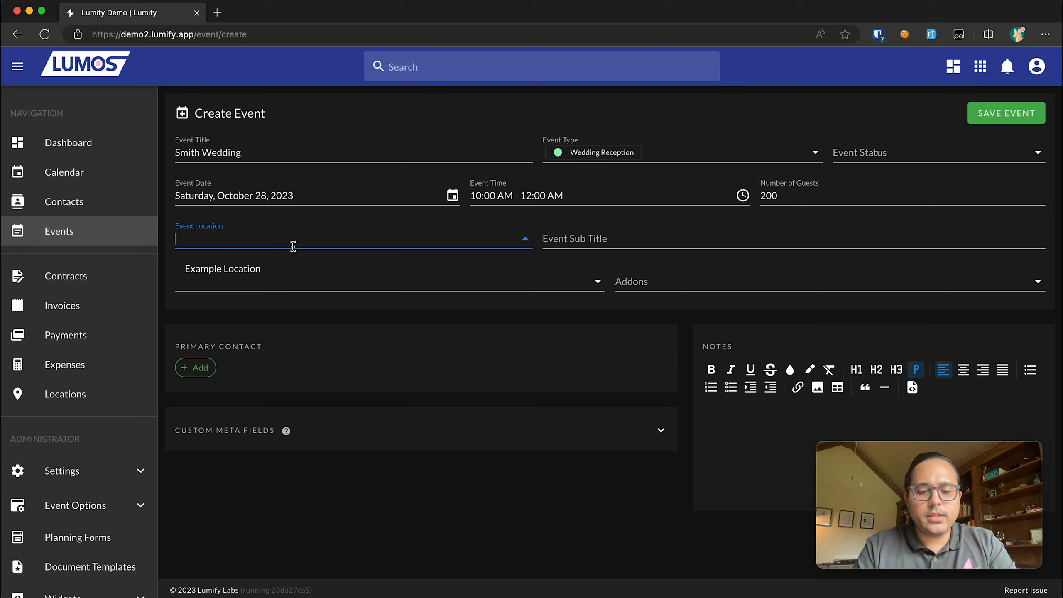
pyautogui.write('Cindy')
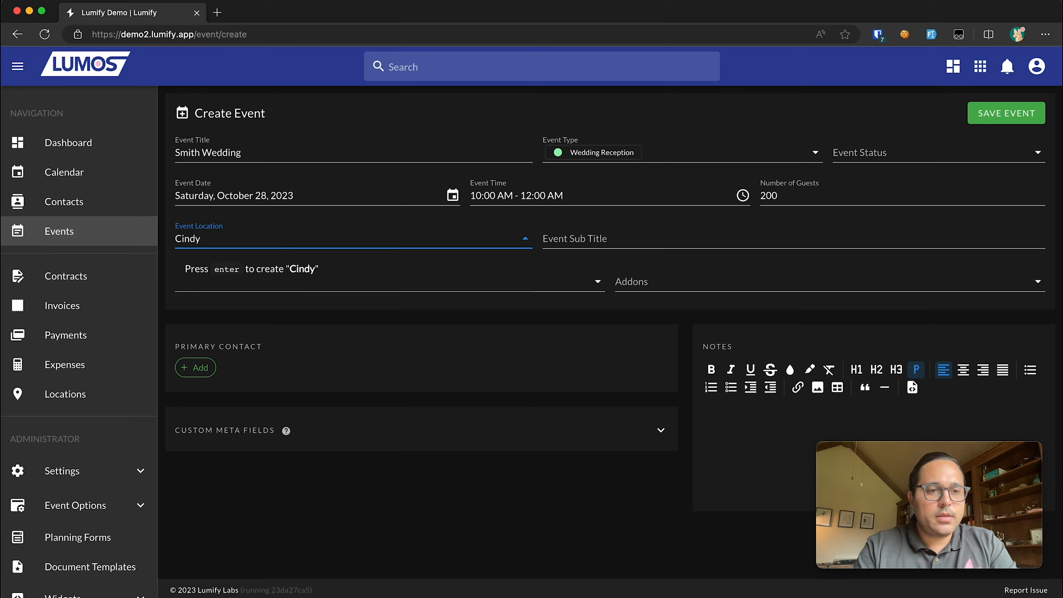
pyautogui.write('s Roo')
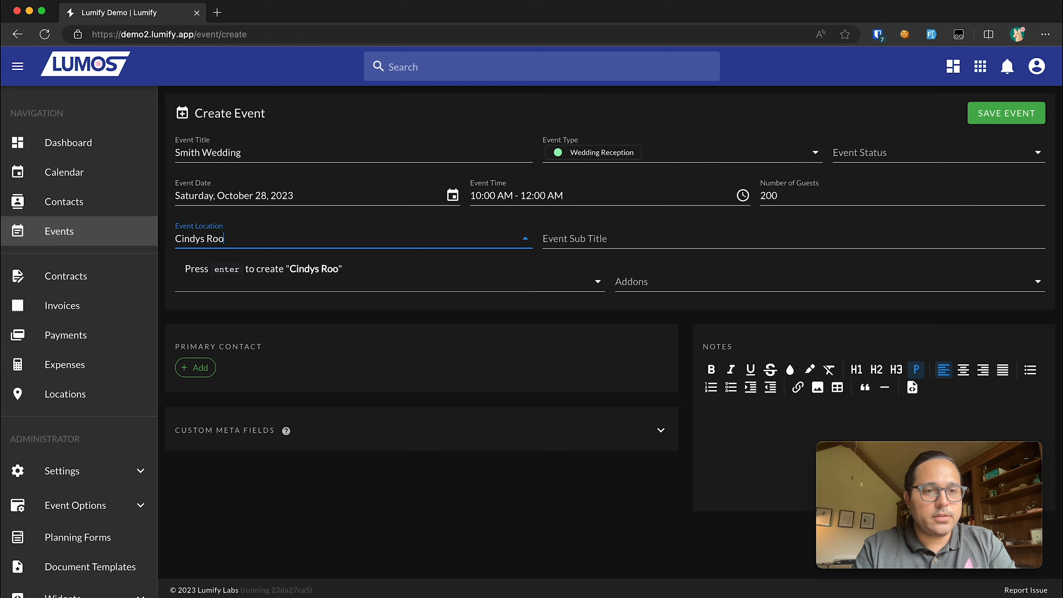
pyautogui.write('ftop')
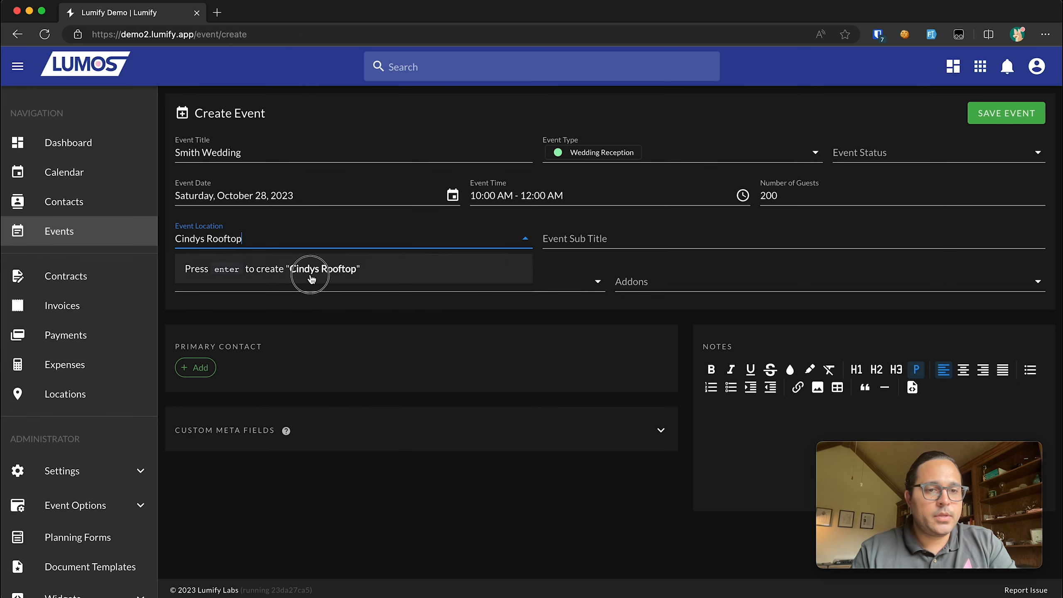
pyautogui.click(310, 276)
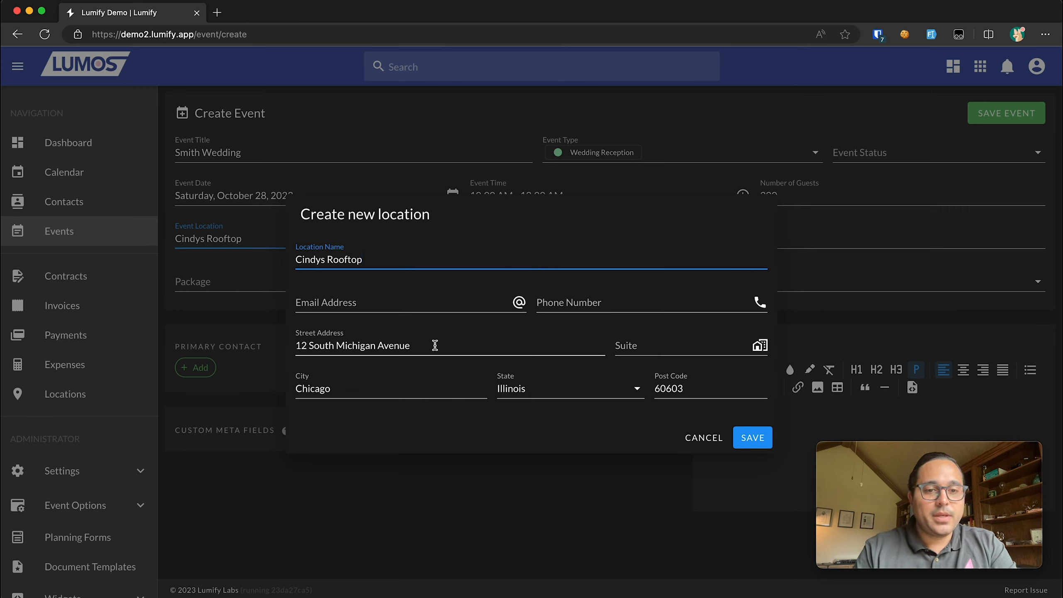
# - Rename the new location 'Chicago Cultural Center', use its address suggestion, and save it
pyautogui.click(402, 347)
pyautogui.tripleClick(387, 347)
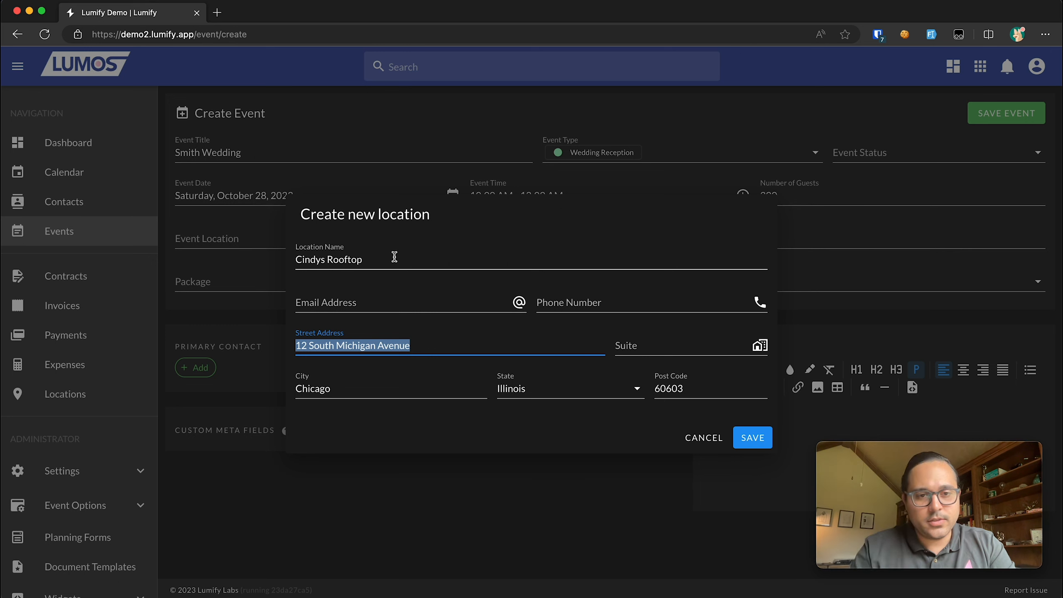
pyautogui.click(394, 256)
pyautogui.tripleClick(393, 256)
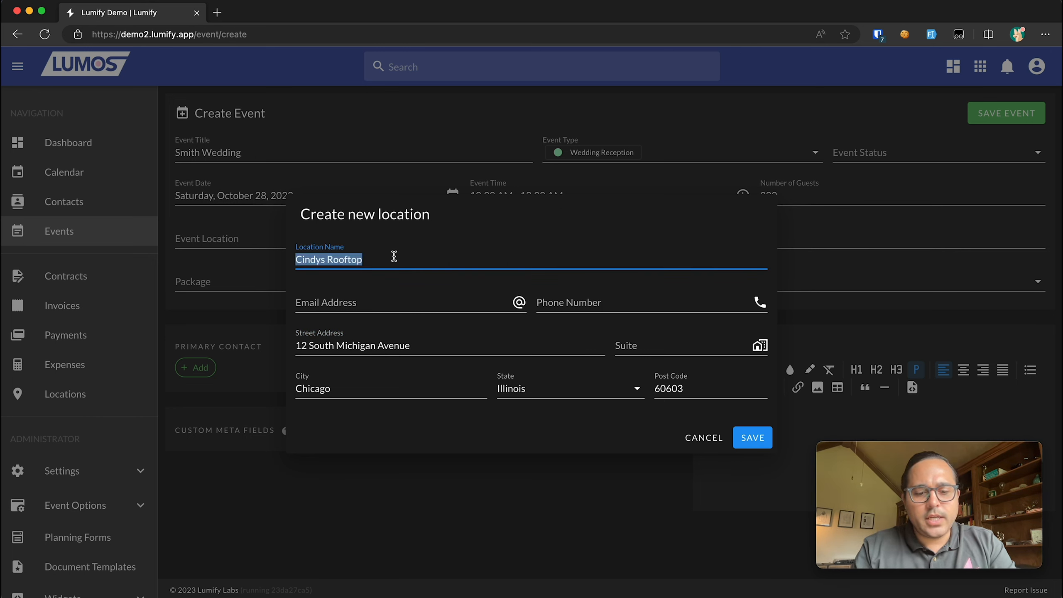
pyautogui.write('Chicago Cultural')
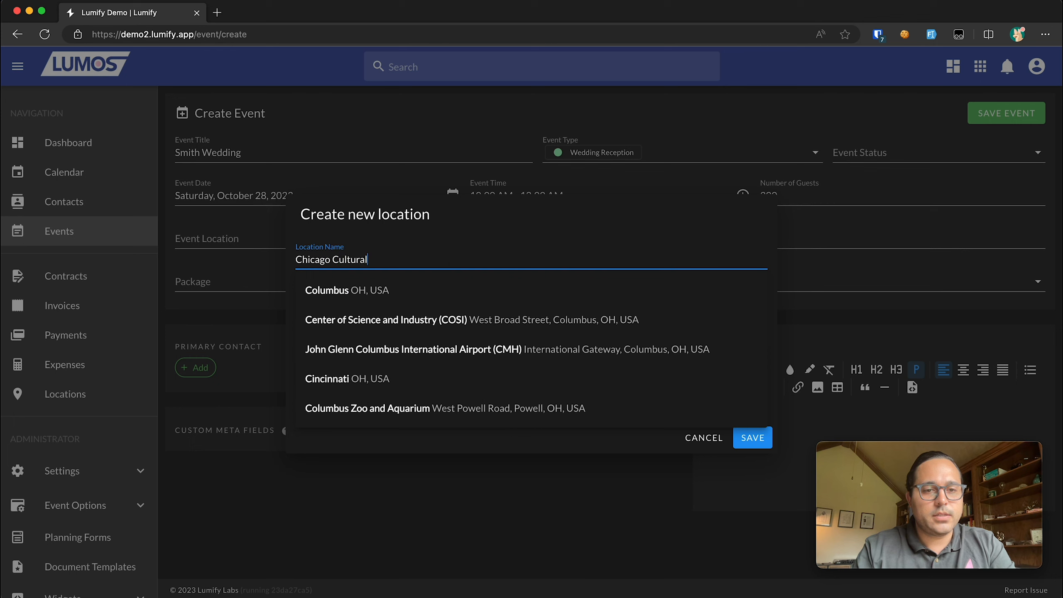
pyautogui.write(' central')
pyautogui.press('BackSpace')
pyautogui.press('BackSpace')
pyautogui.press('BackSpace')
pyautogui.write('er')
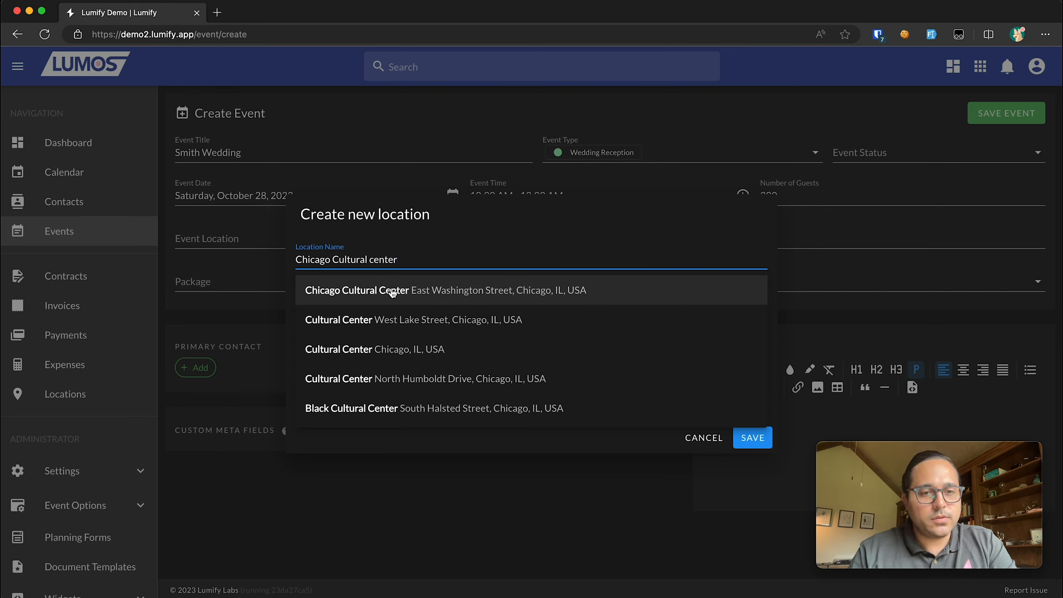
pyautogui.click(426, 291)
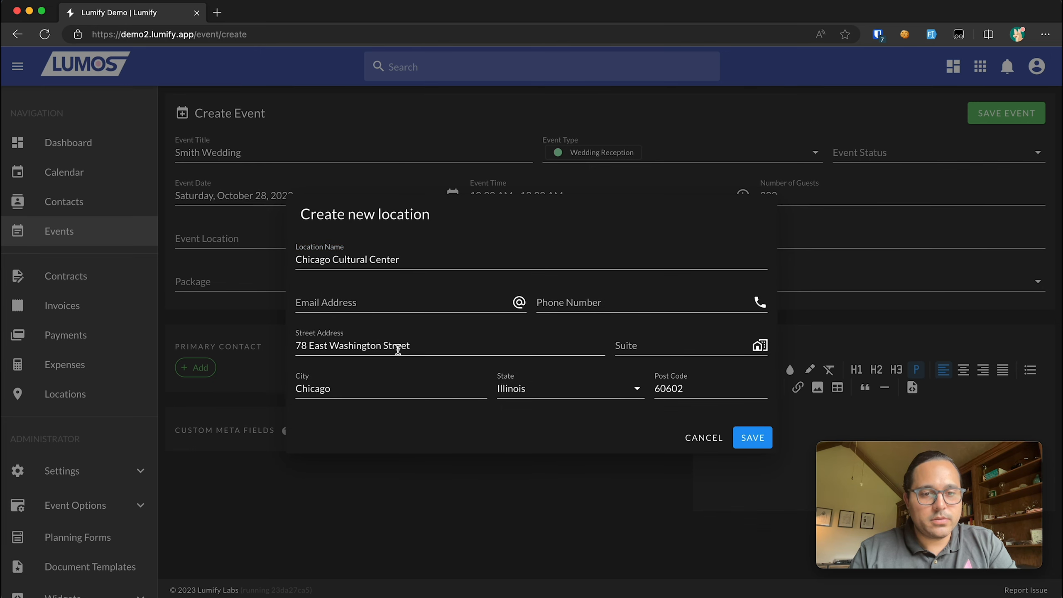
pyautogui.click(748, 436)
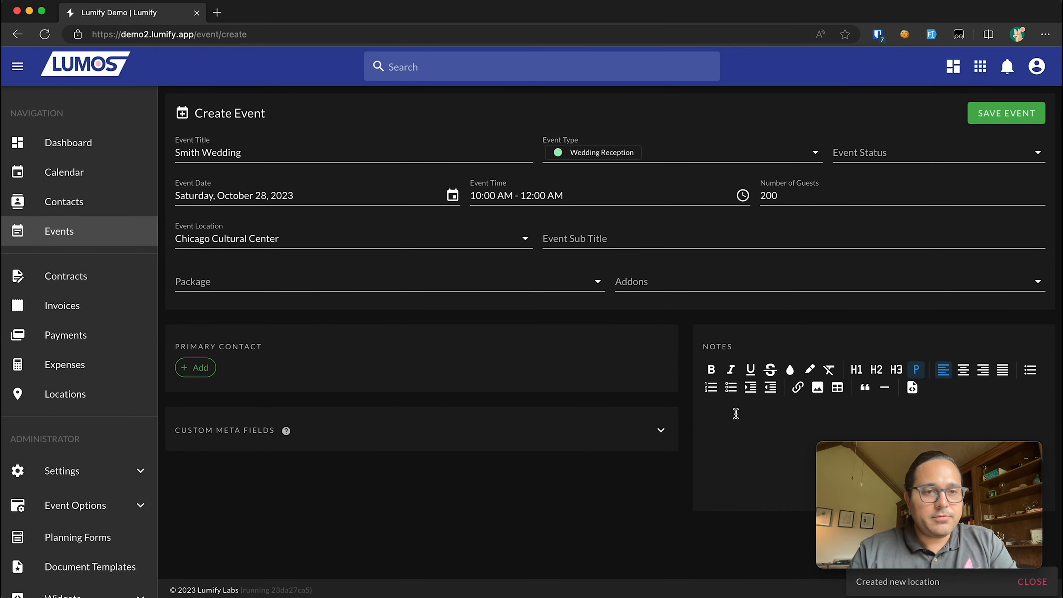
# - Choose the Gold Wedding Package and a single Photobooth Addon for the event
pyautogui.click(388, 283)
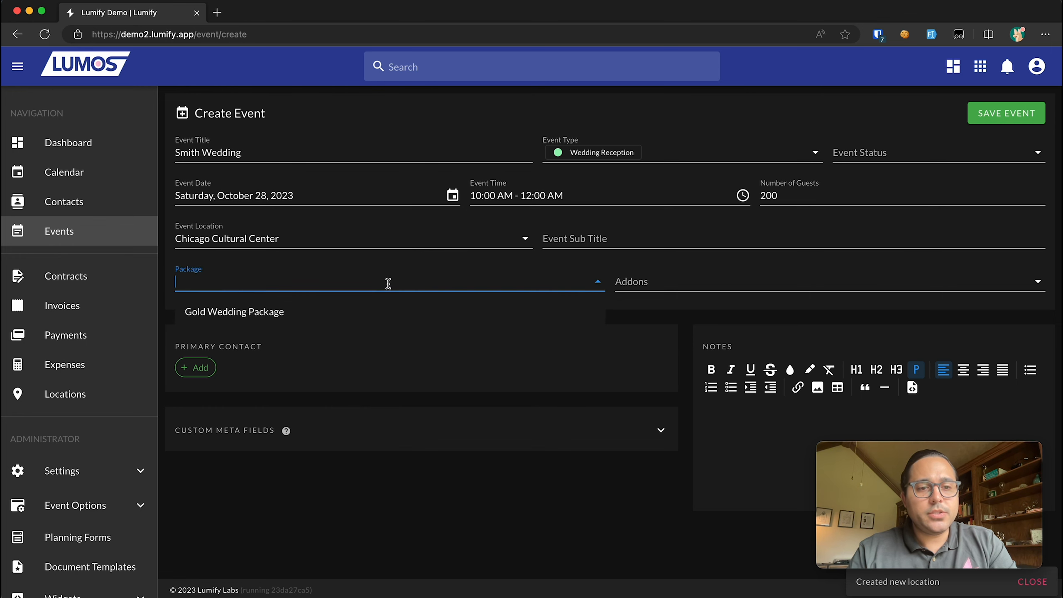
pyautogui.click(216, 318)
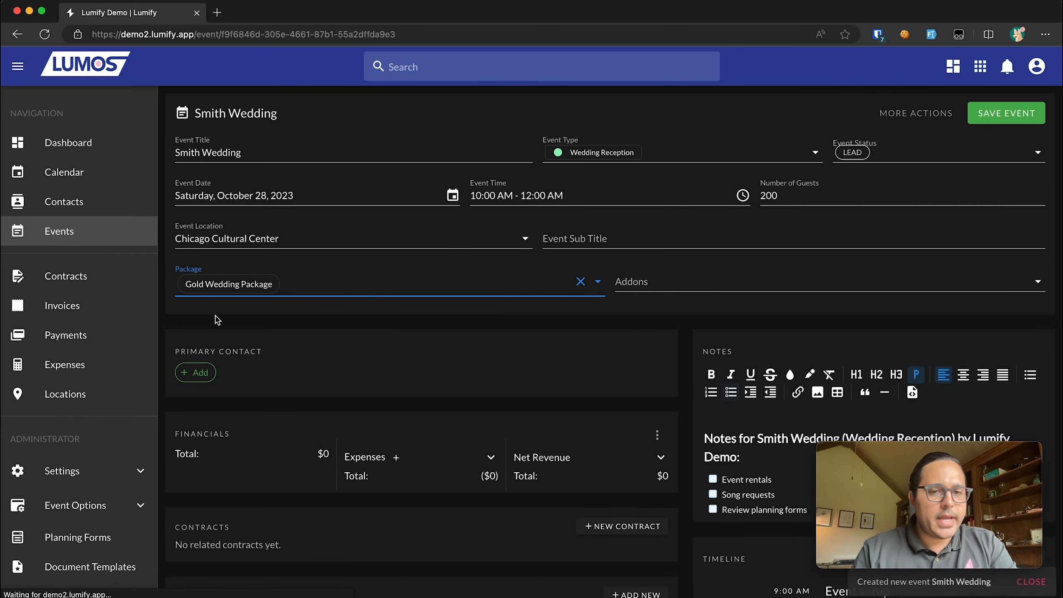
pyautogui.scroll(-1, 683, 290)
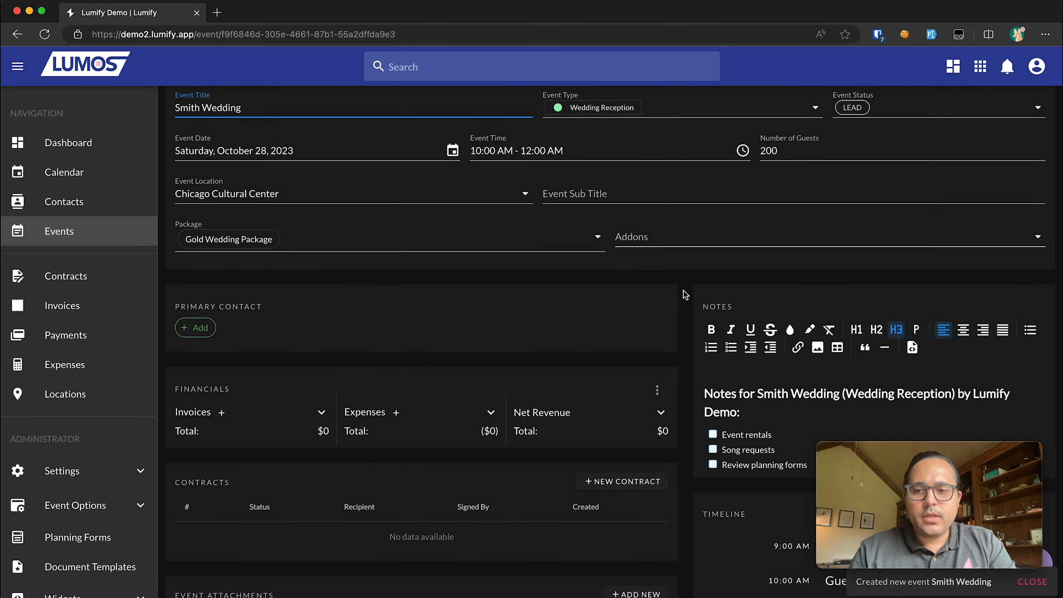
pyautogui.click(697, 233)
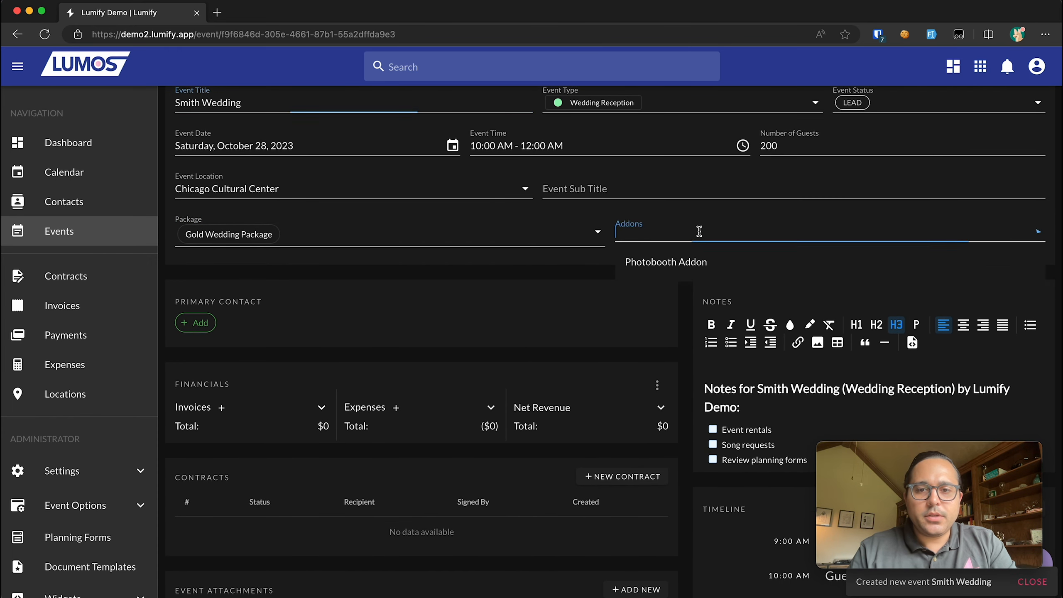
pyautogui.click(696, 262)
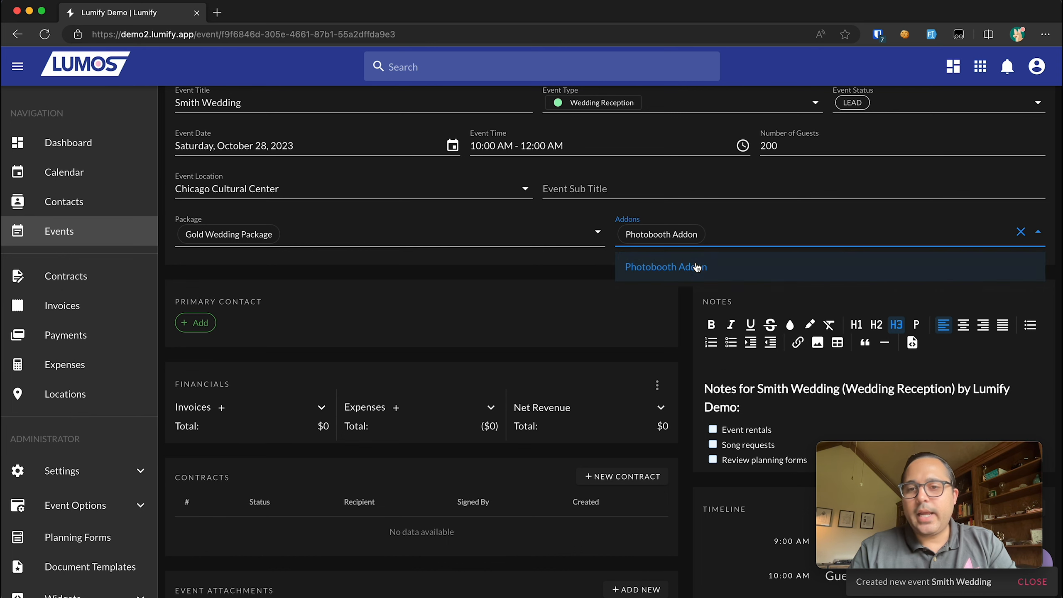
pyautogui.click(586, 275)
pyautogui.click(752, 244)
pyautogui.click(716, 267)
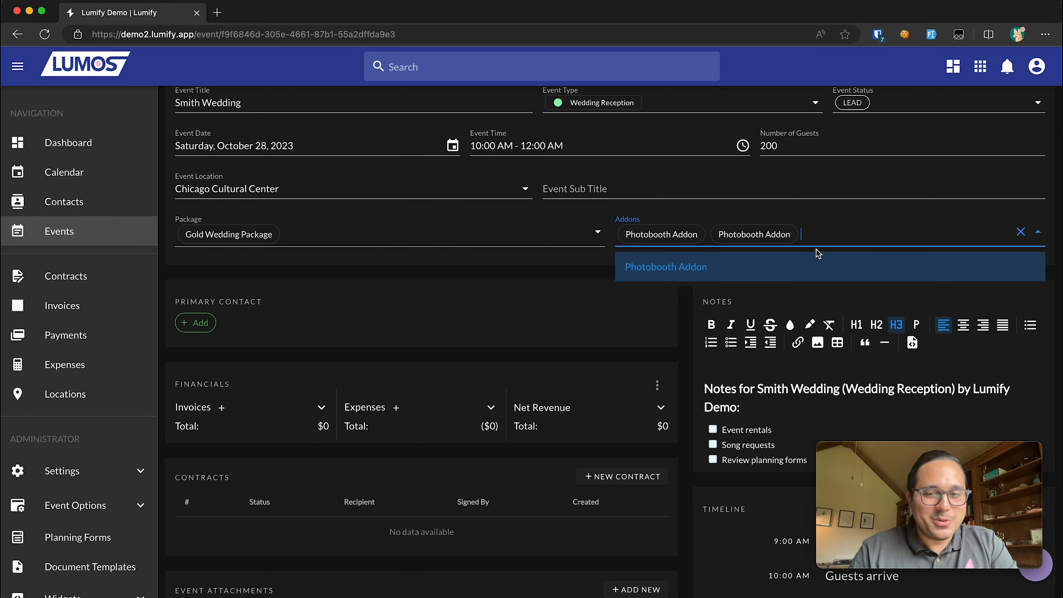
pyautogui.press('BackSpace')
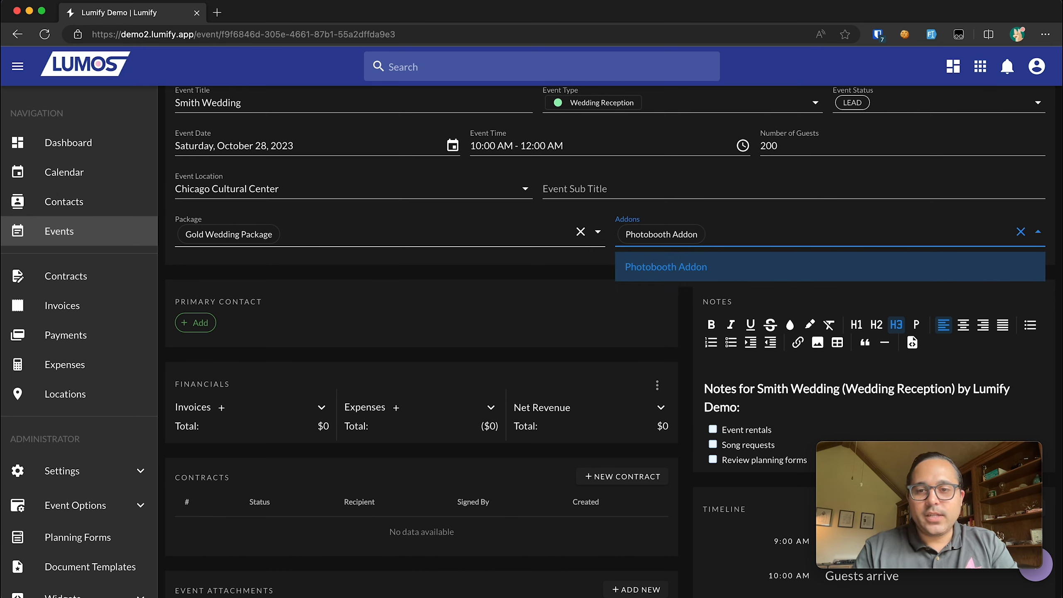
pyautogui.click(523, 279)
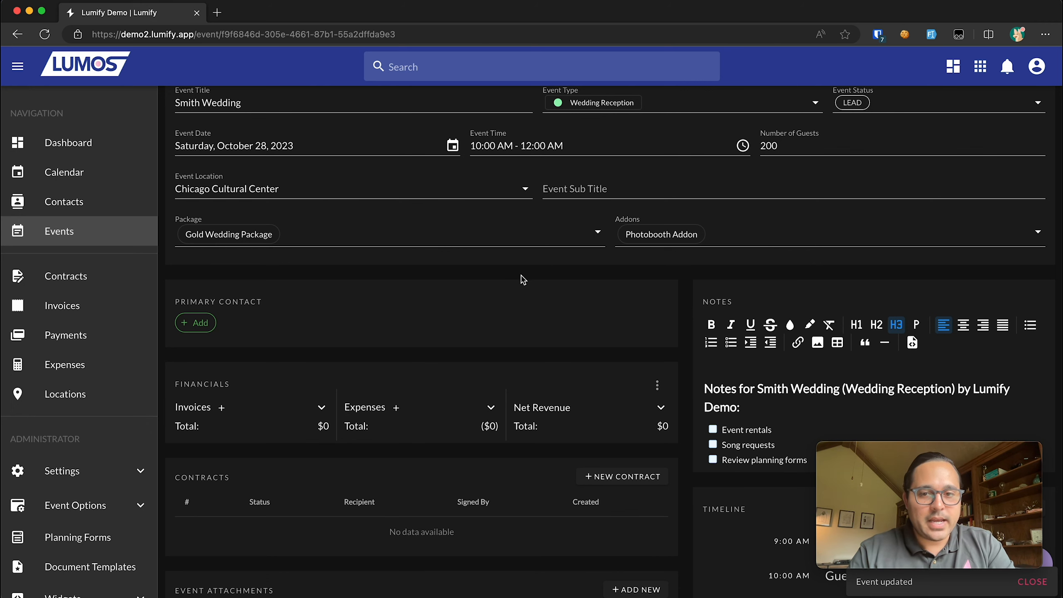
# - Set the Gold Wedding Package cost to 200
pyautogui.scroll(2, 599, 277)
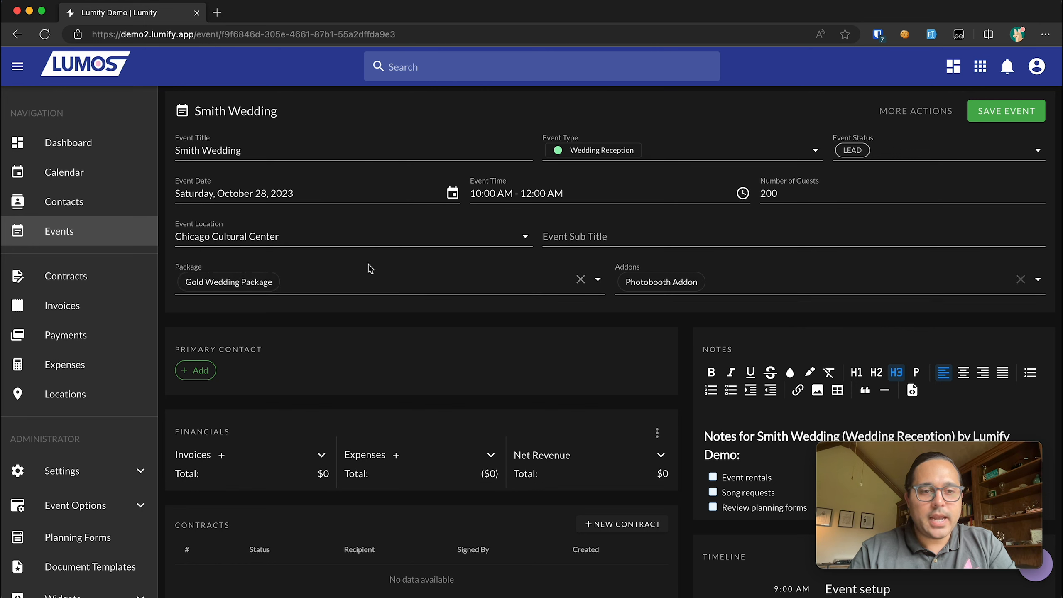
pyautogui.click(209, 281)
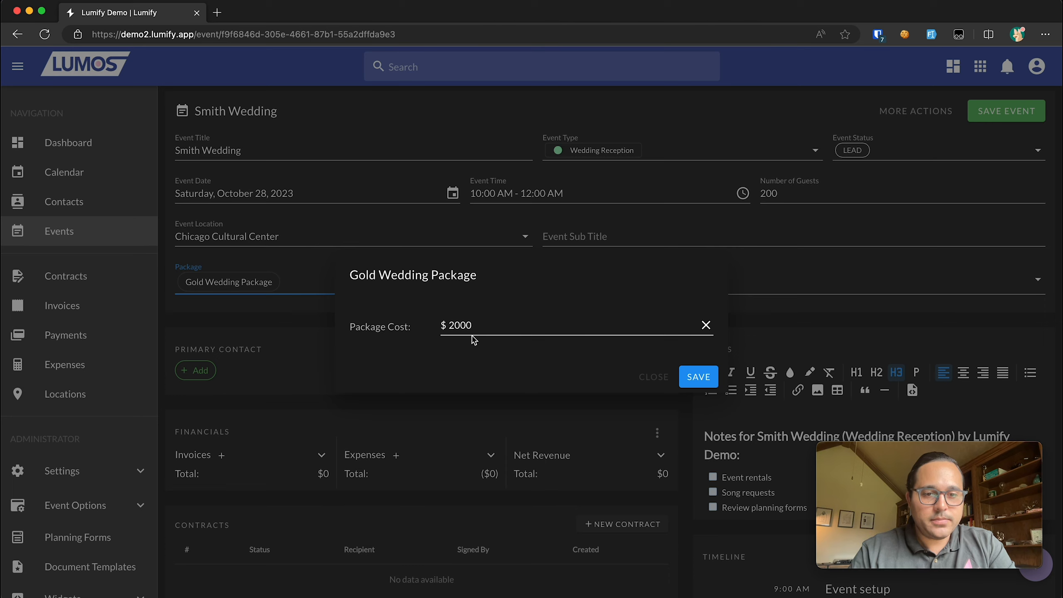
pyautogui.click(311, 305)
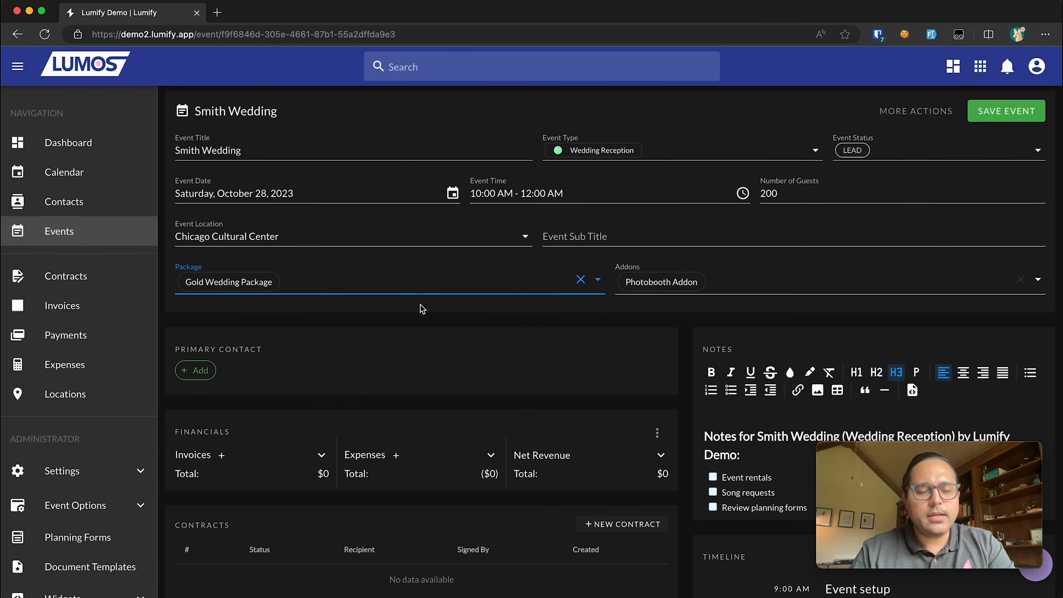
pyautogui.click(677, 281)
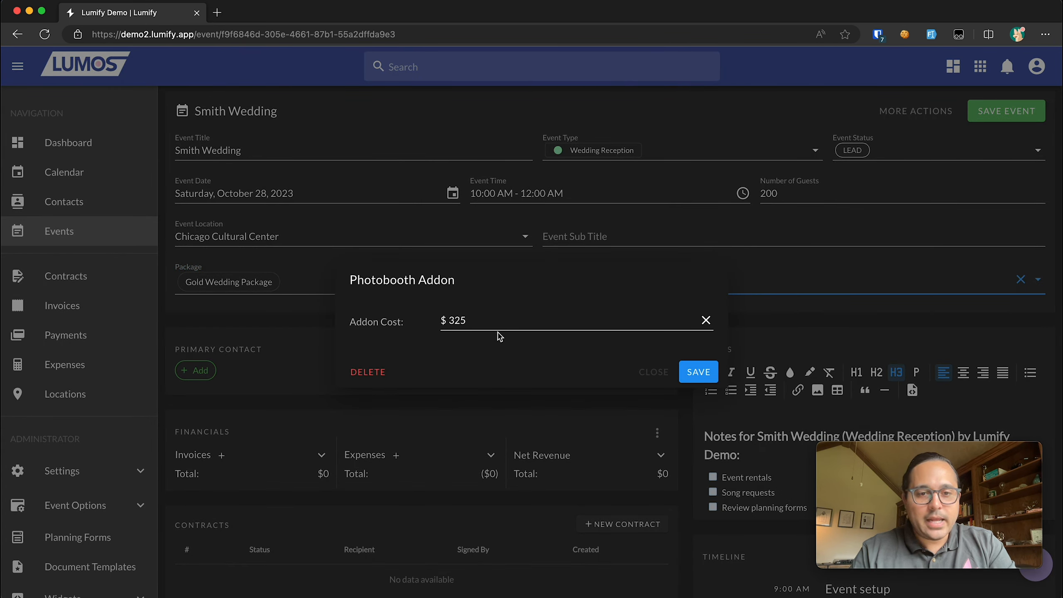
pyautogui.click(248, 307)
pyautogui.click(235, 289)
pyautogui.click(509, 321)
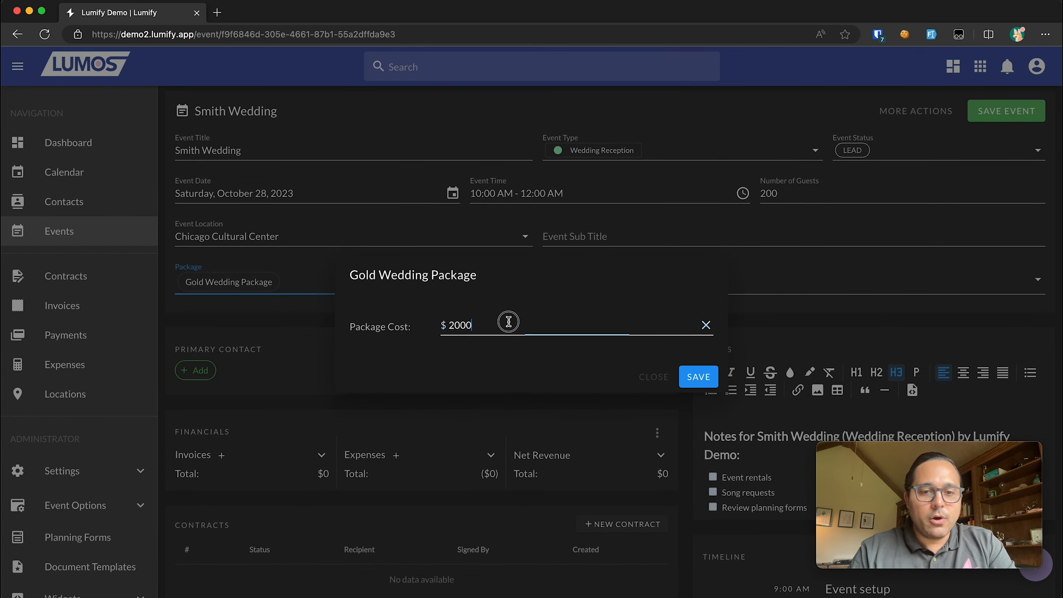
pyautogui.moveTo(509, 322); pyautogui.dragTo(372, 325)
pyautogui.click(577, 232)
pyautogui.click(656, 285)
pyautogui.click(178, 328)
pyautogui.click(235, 289)
pyautogui.click(498, 325)
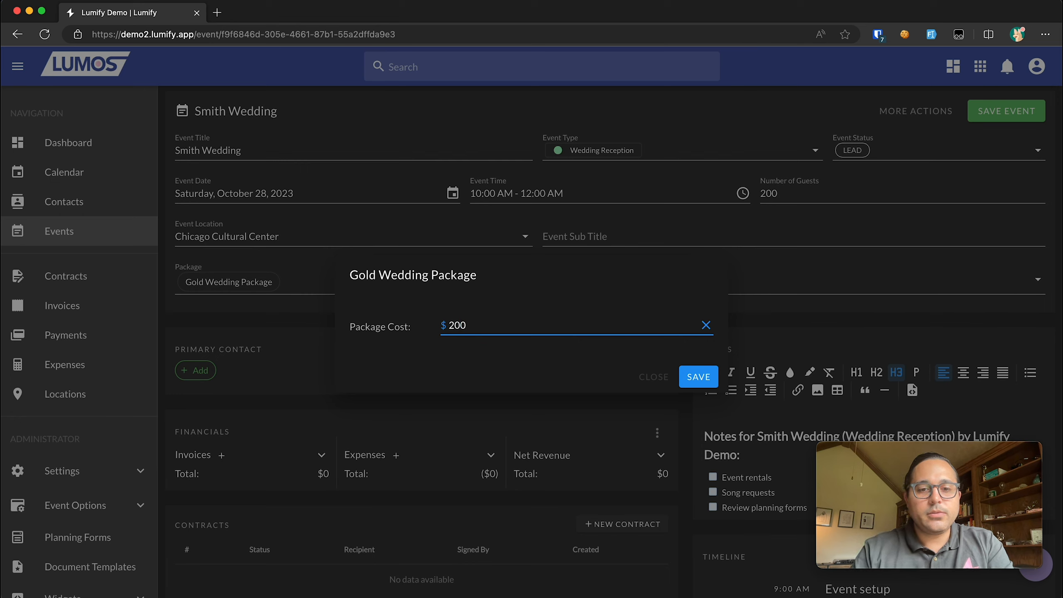
pyautogui.click(697, 377)
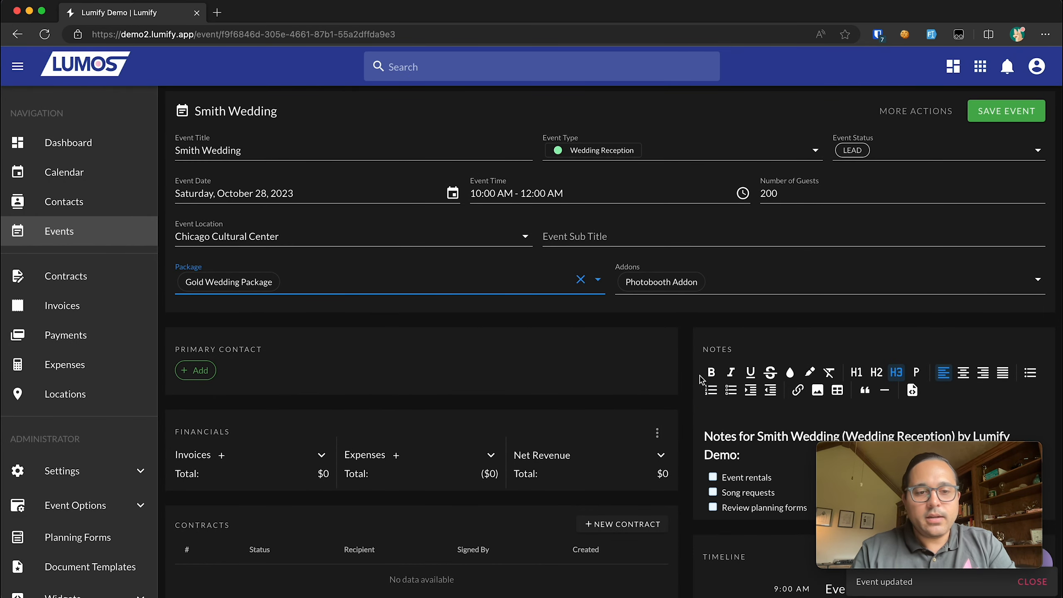
# - Change the Photobooth Addon cost from 325 to 300
pyautogui.click(661, 282)
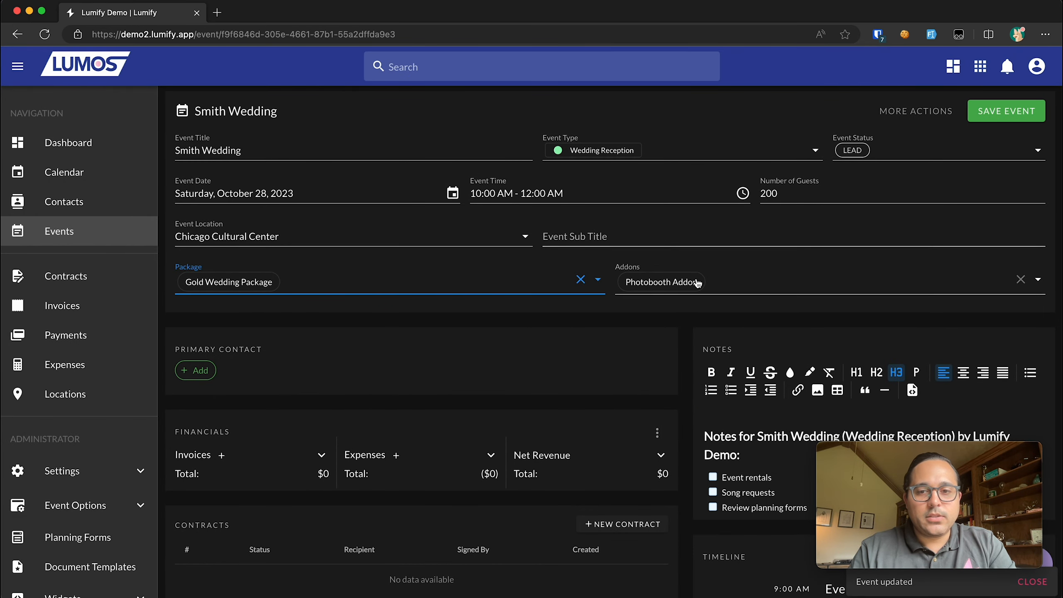
pyautogui.doubleClick(517, 323)
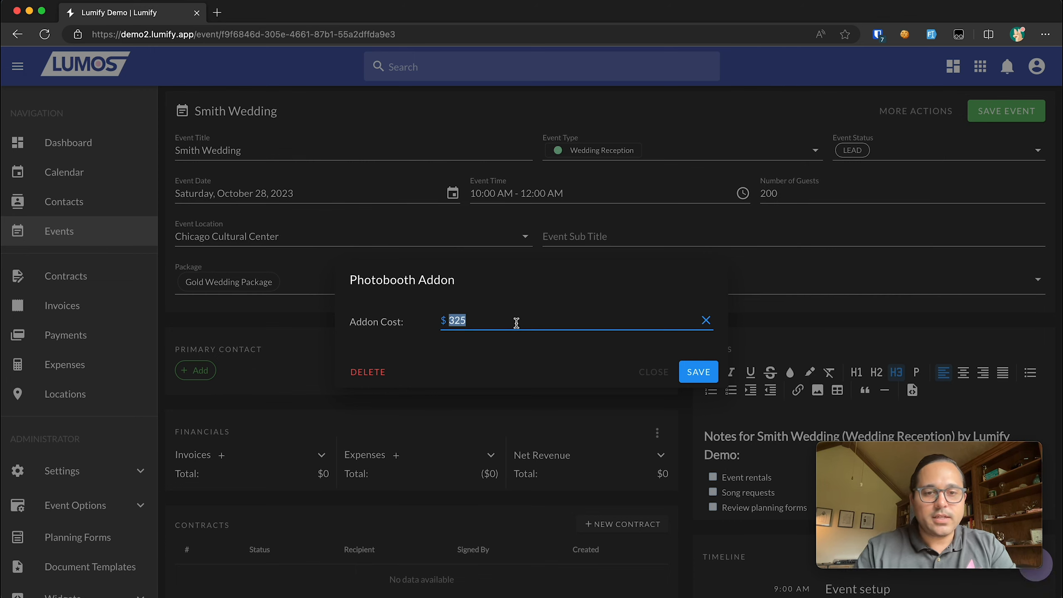
pyautogui.write('3')
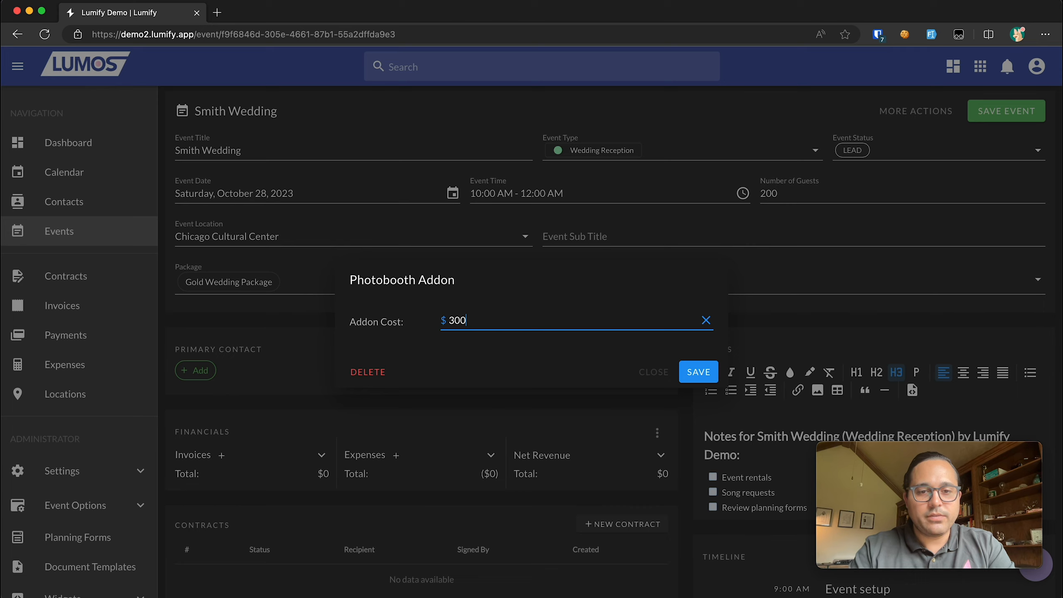
pyautogui.write('00')
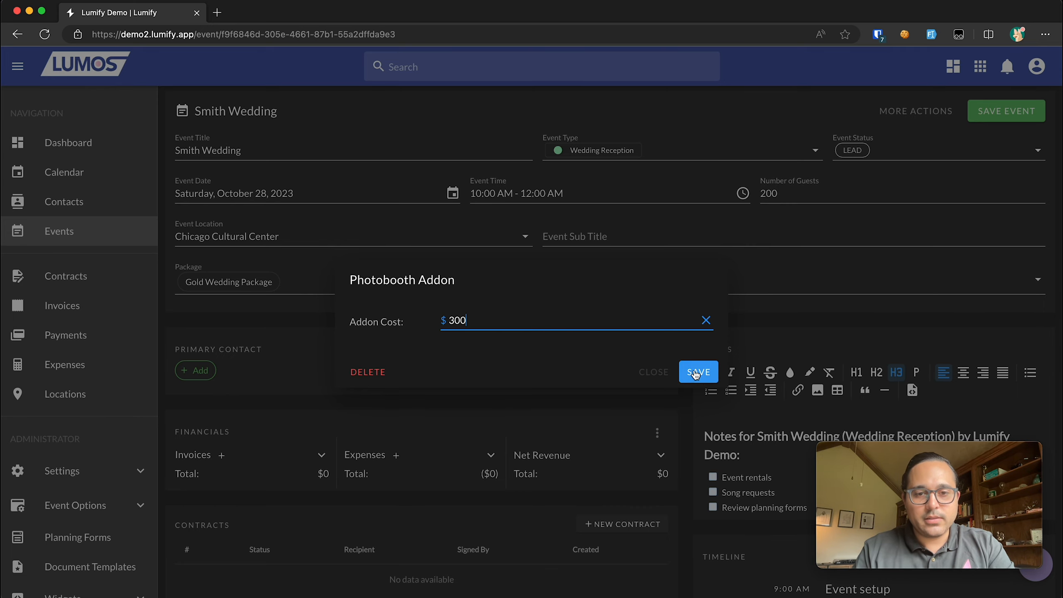
pyautogui.click(695, 373)
pyautogui.scroll(-2, 677, 336)
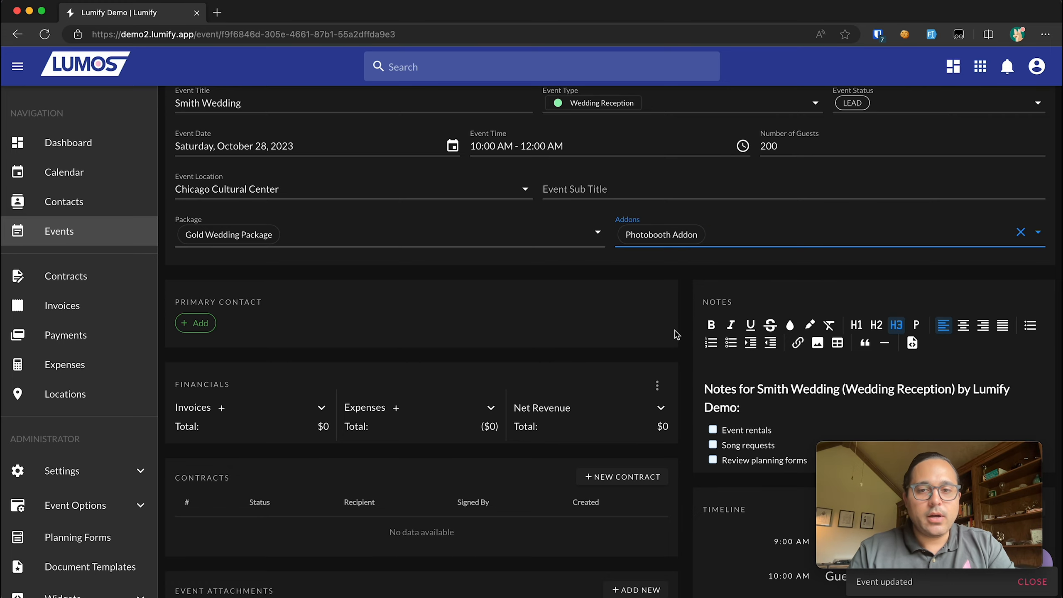
pyautogui.scroll(-4, 677, 335)
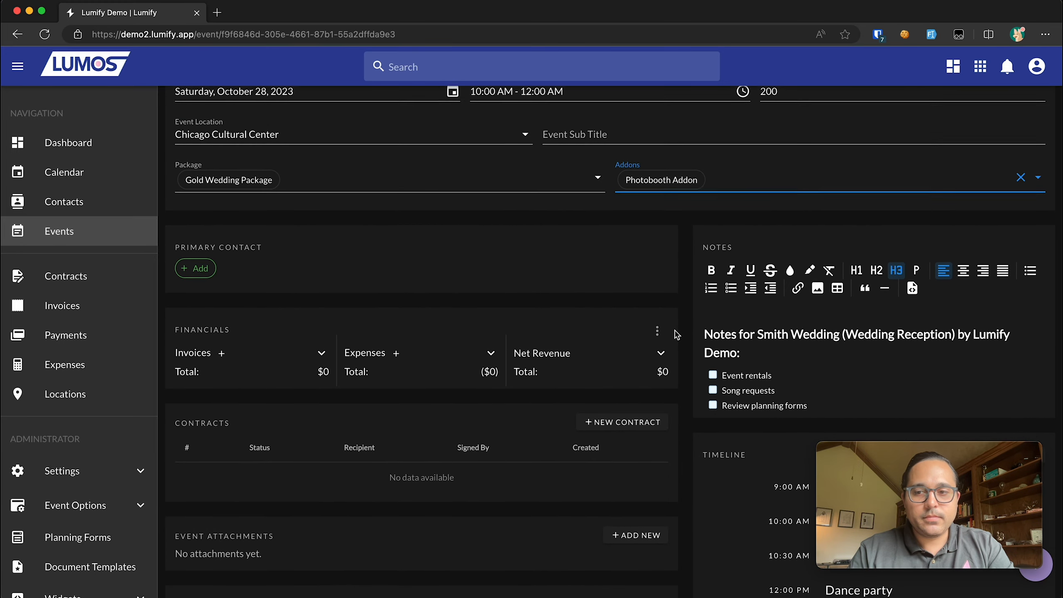
pyautogui.scroll(4, 704, 272)
pyautogui.scroll(-5, 710, 262)
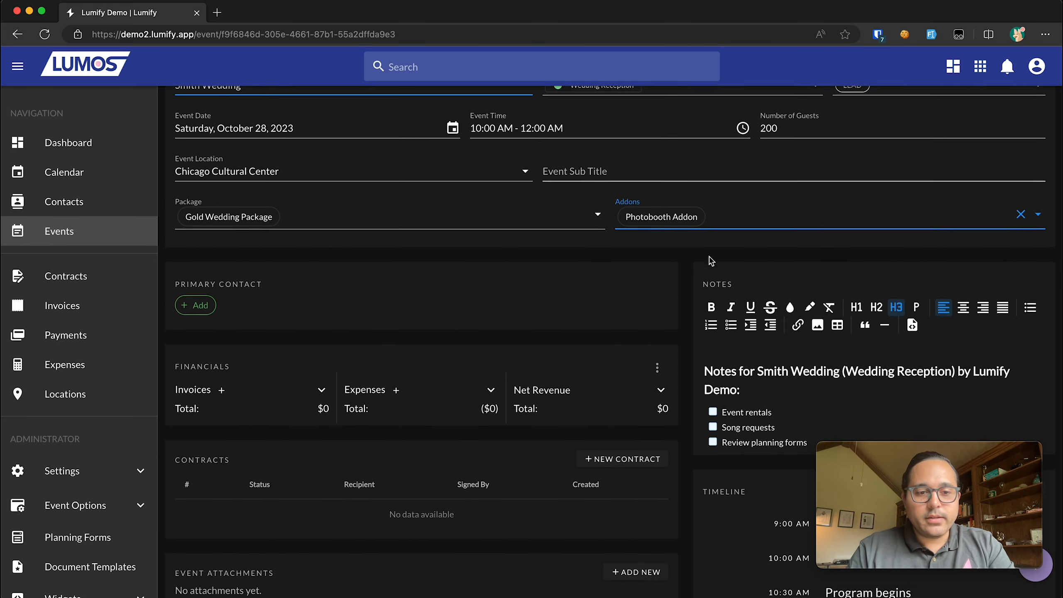
pyautogui.scroll(3, 709, 257)
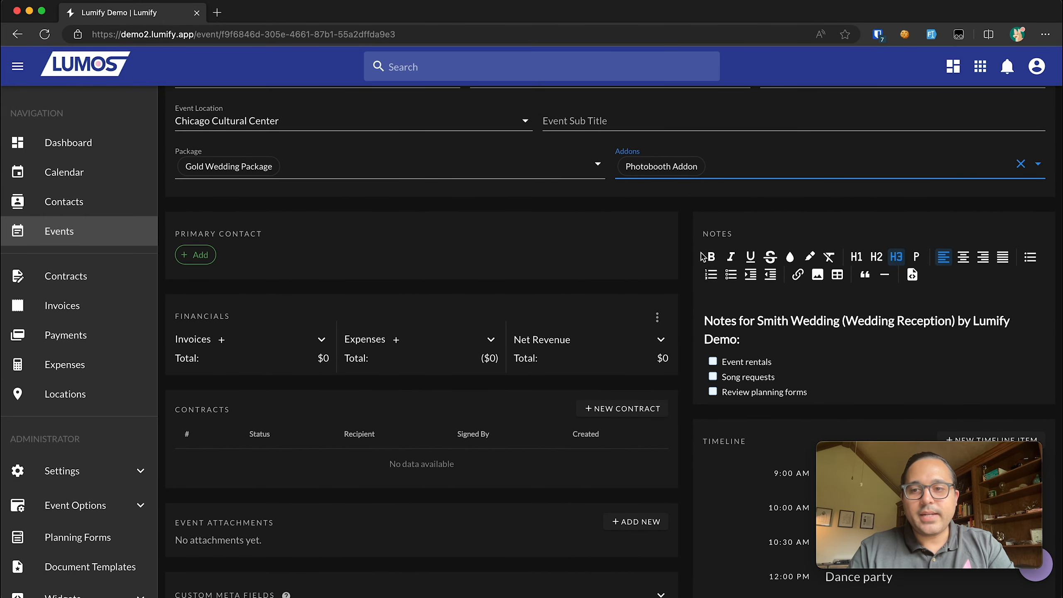
pyautogui.scroll(3, 713, 378)
pyautogui.scroll(-5, 711, 377)
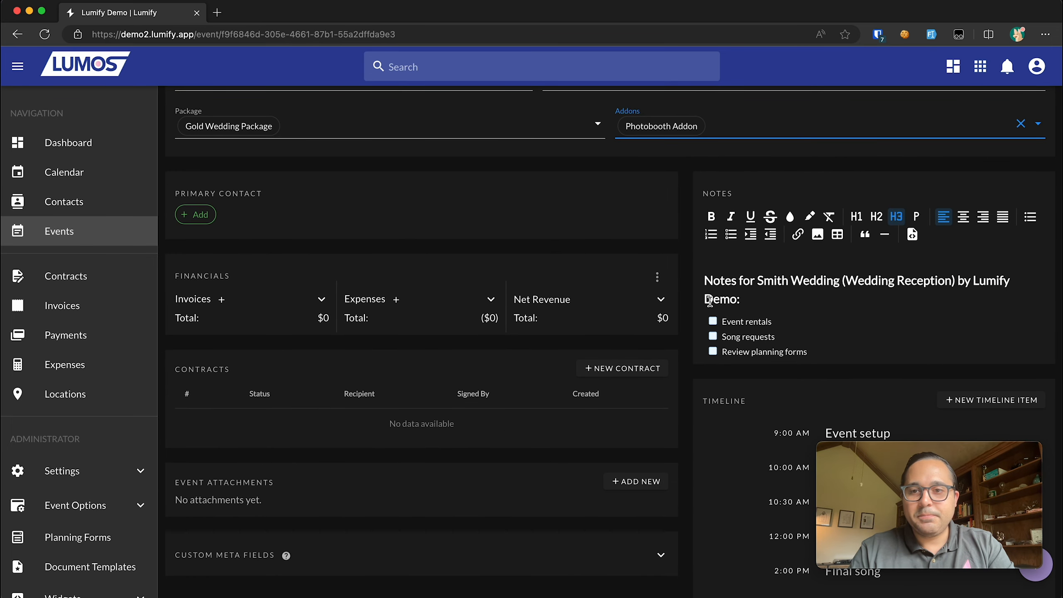
pyautogui.moveTo(760, 281); pyautogui.dragTo(839, 281)
pyautogui.moveTo(972, 282); pyautogui.dragTo(742, 305)
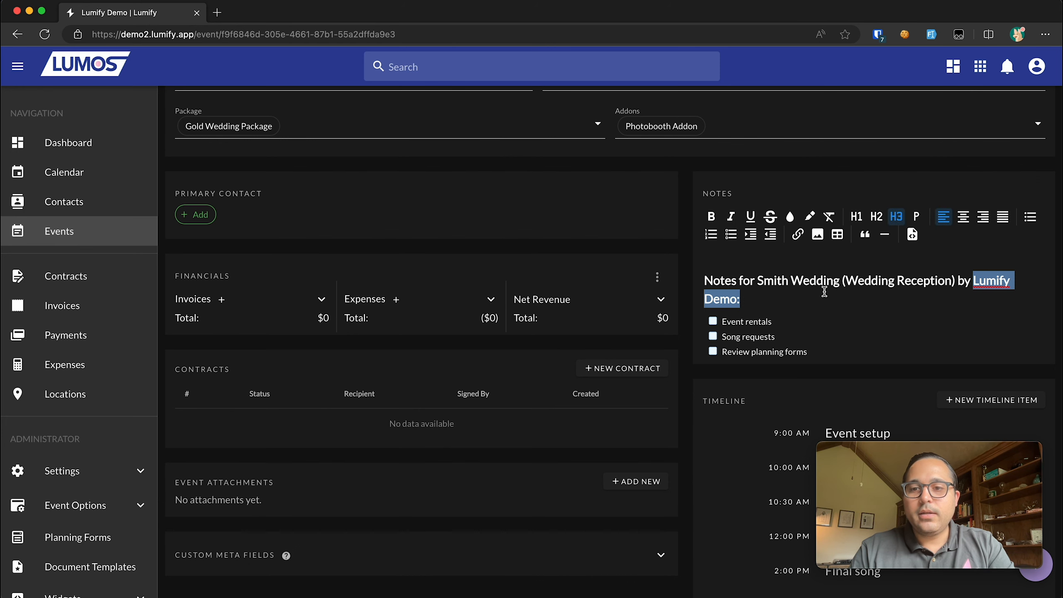
pyautogui.scroll(1, 824, 292)
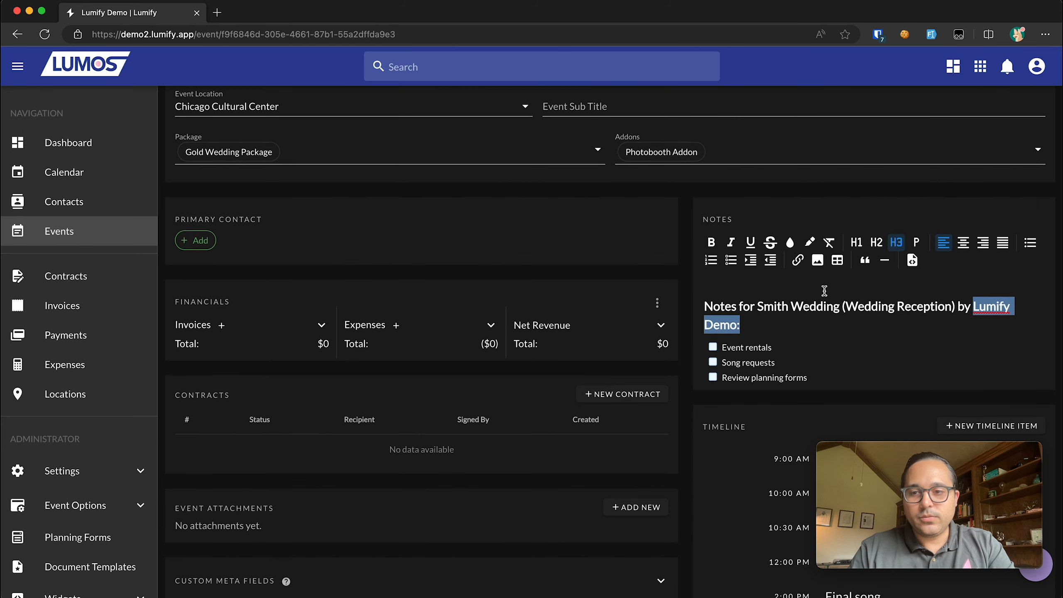
pyautogui.click(692, 254)
pyautogui.scroll(5, 251, 236)
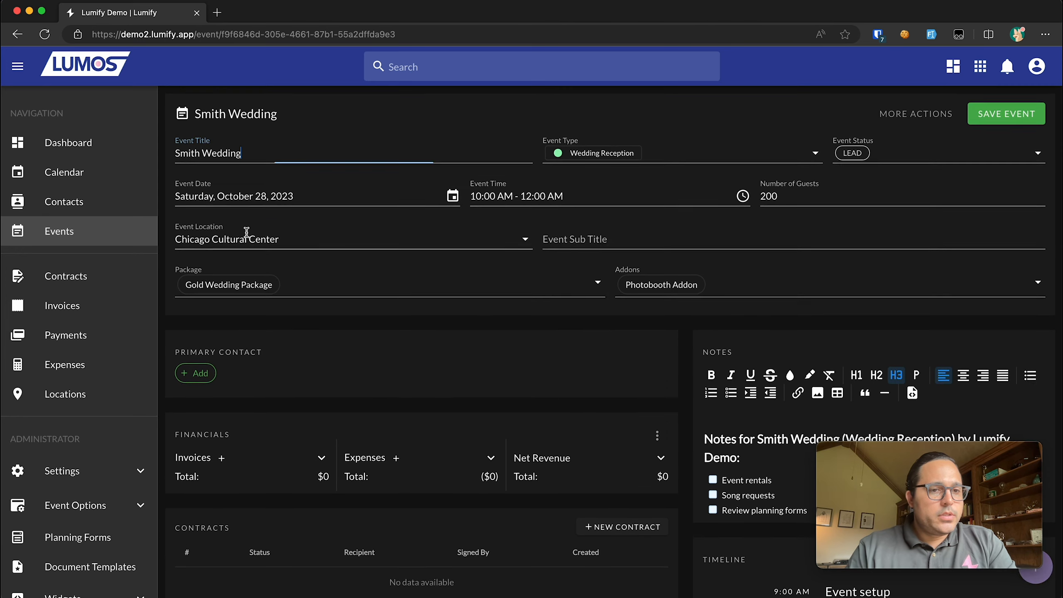
# - Create a new contact with name and e-mail, and attach them as a Client primary contact
pyautogui.click(204, 375)
pyautogui.click(401, 248)
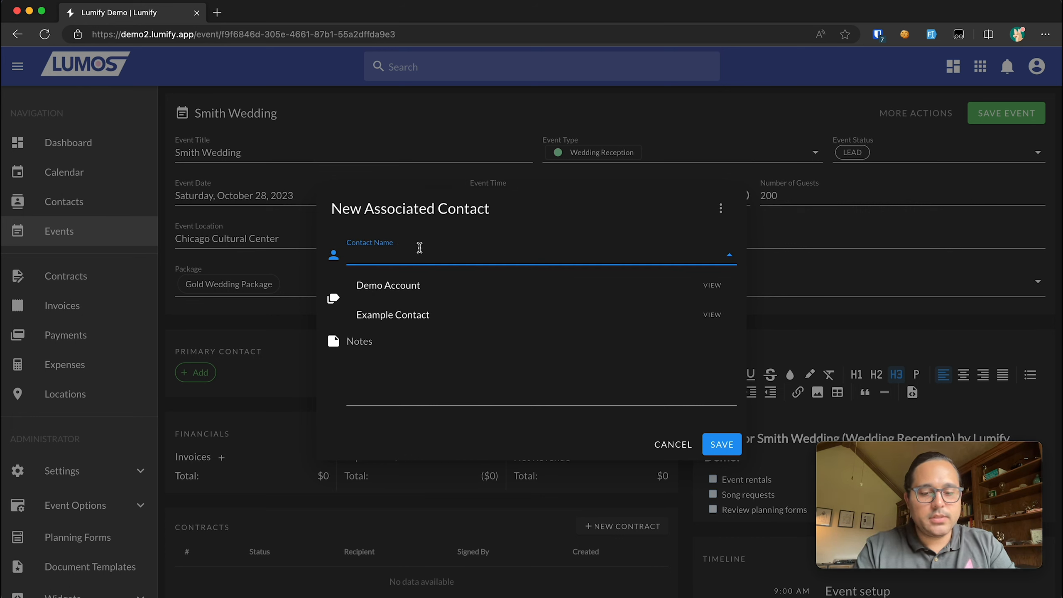
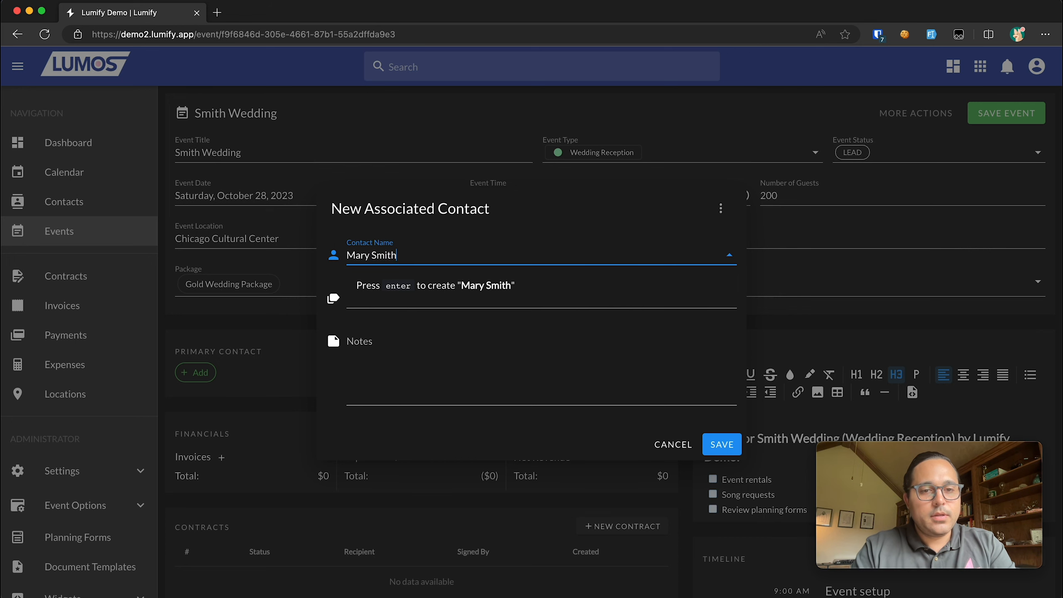
pyautogui.click(465, 280)
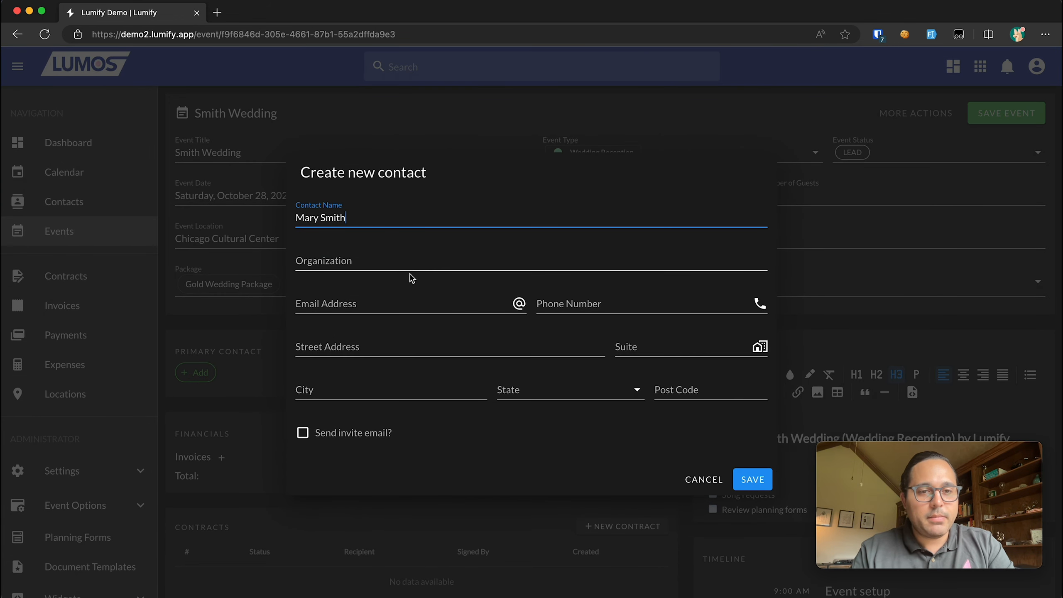
pyautogui.click(386, 295)
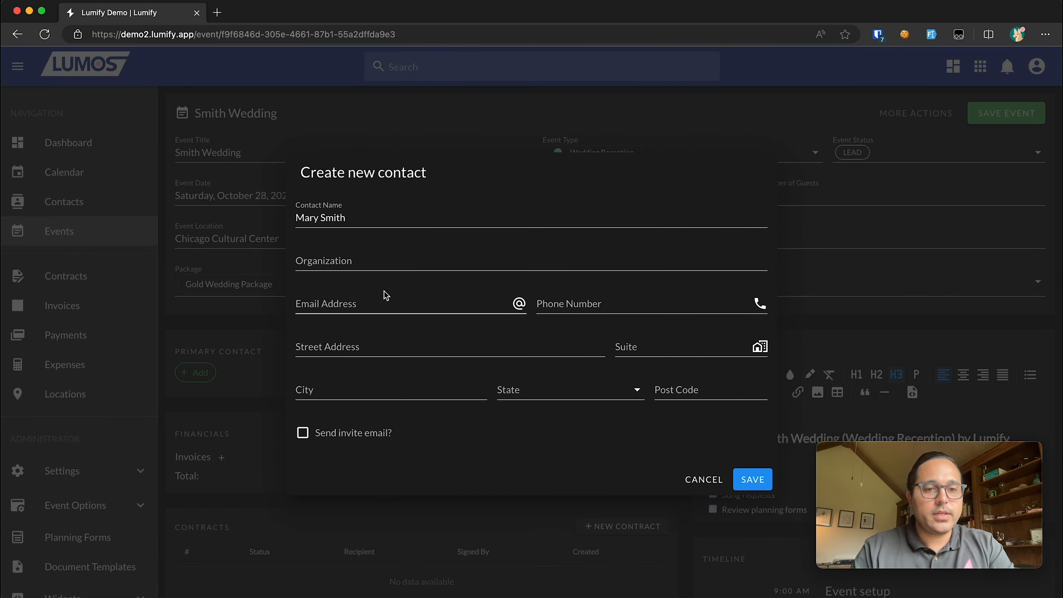
pyautogui.write('msmith@example.net')
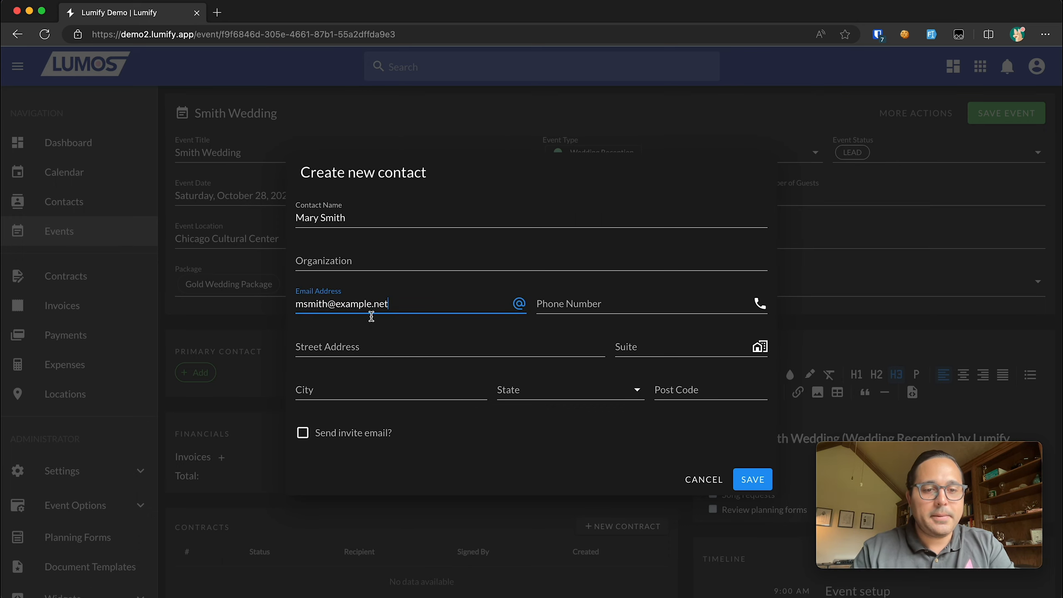
pyautogui.click(759, 481)
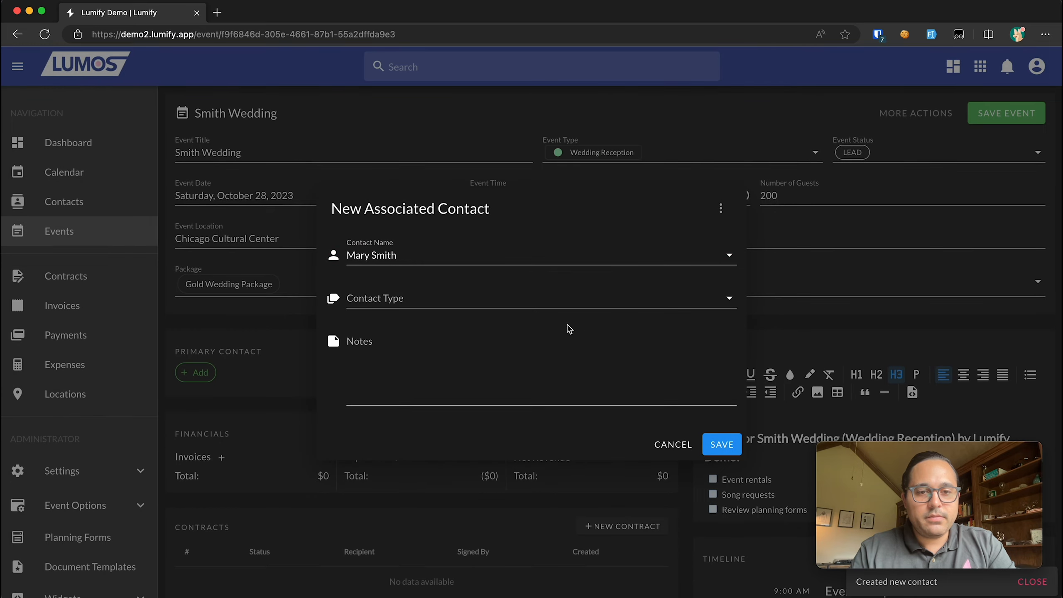
pyautogui.click(525, 302)
pyautogui.click(544, 328)
pyautogui.click(725, 448)
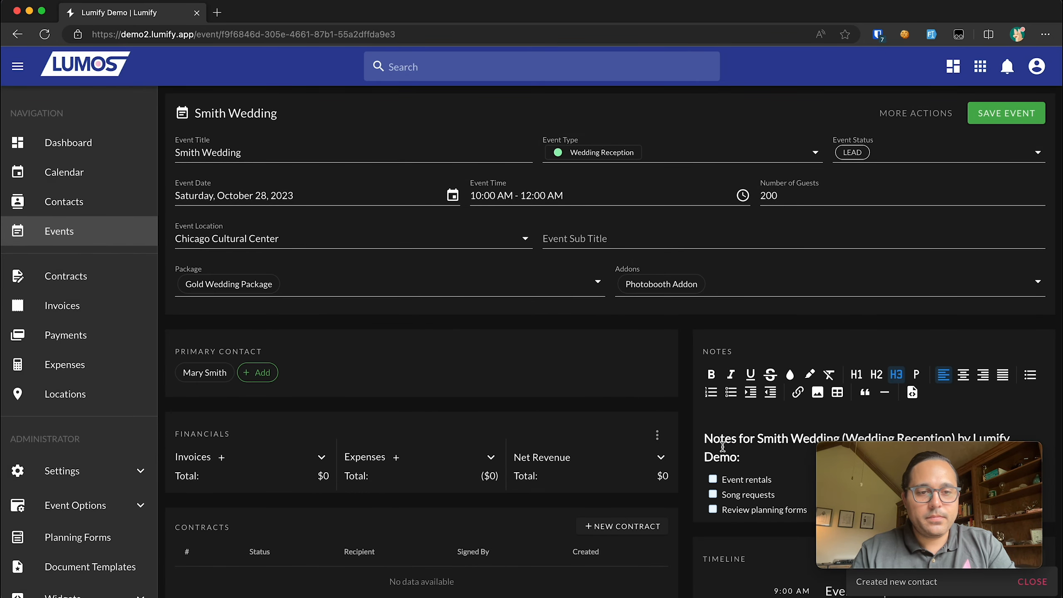
# - Send the primary contact an invitation e-mail from their details
pyautogui.scroll(-2, 722, 446)
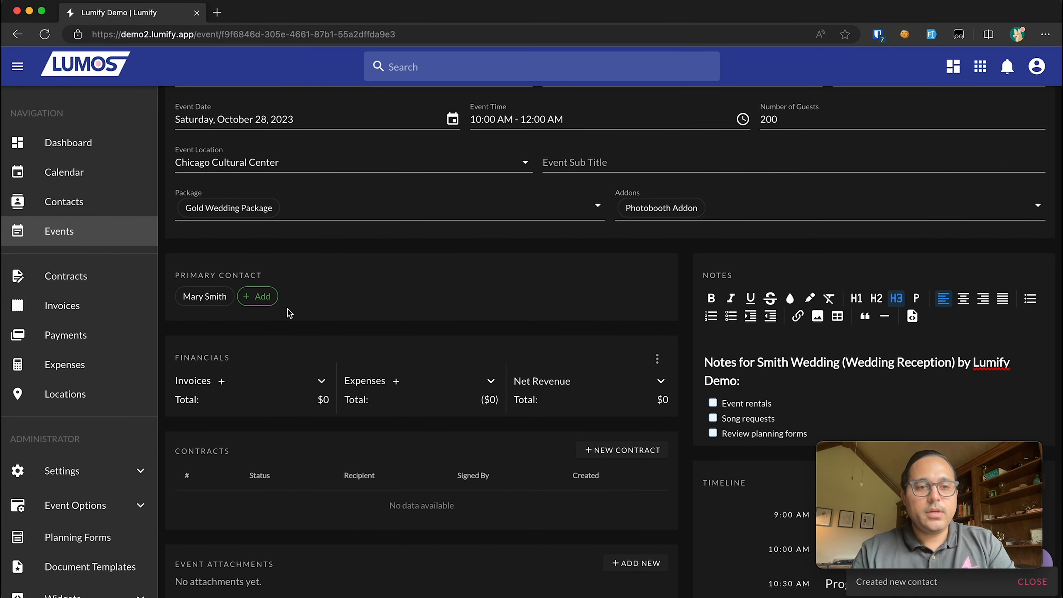
pyautogui.click(211, 298)
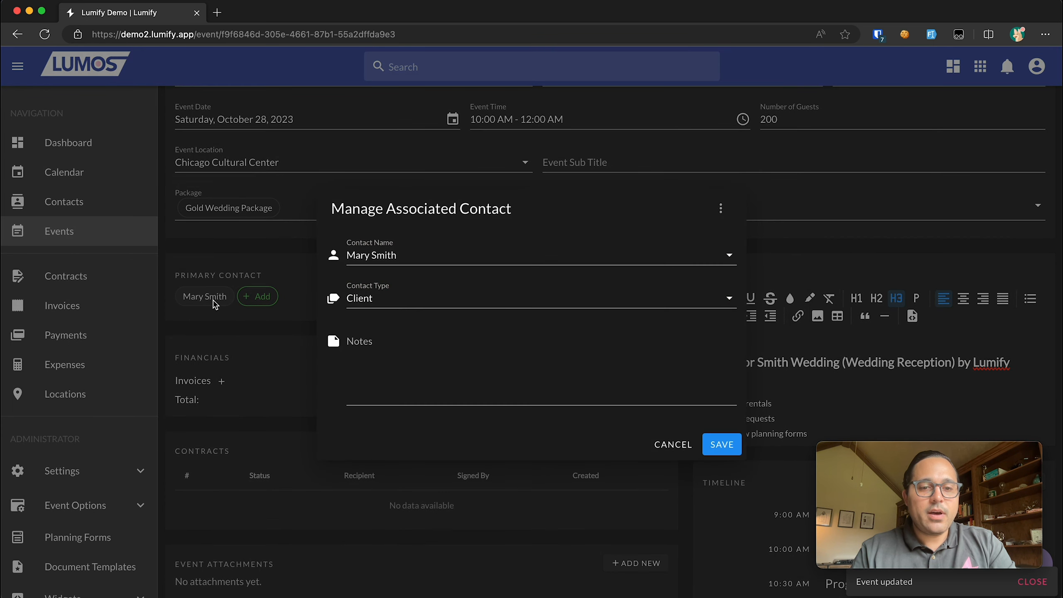
pyautogui.click(721, 209)
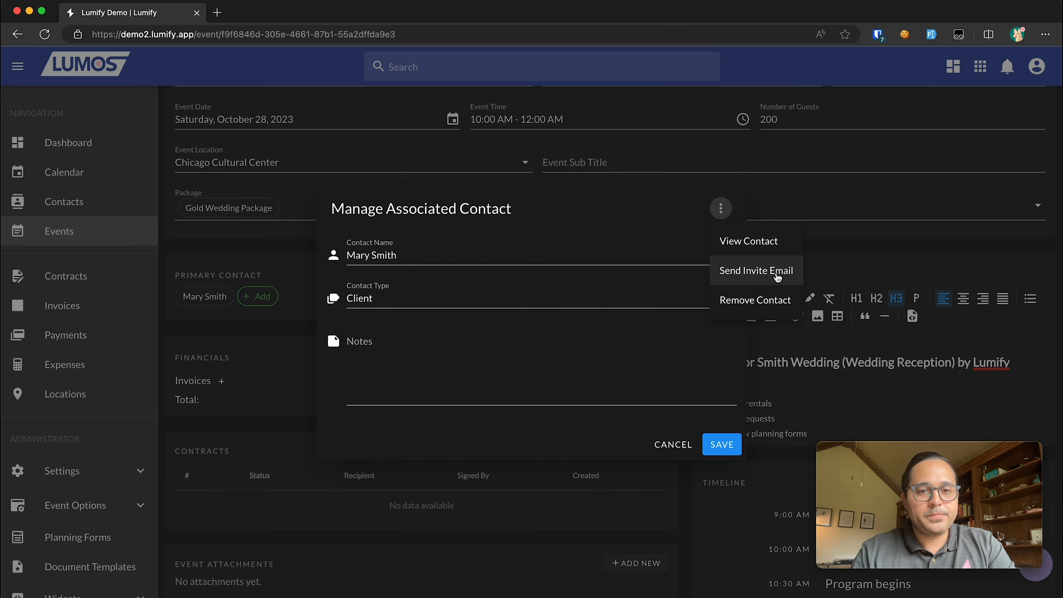
pyautogui.click(776, 275)
pyautogui.scroll(-1, 608, 368)
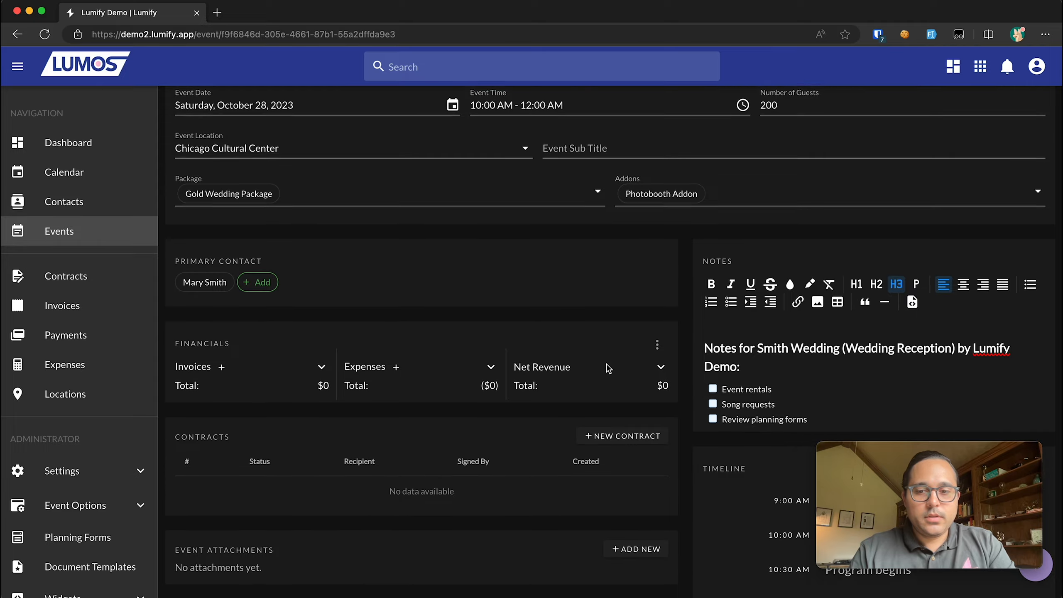
pyautogui.scroll(-6, 608, 368)
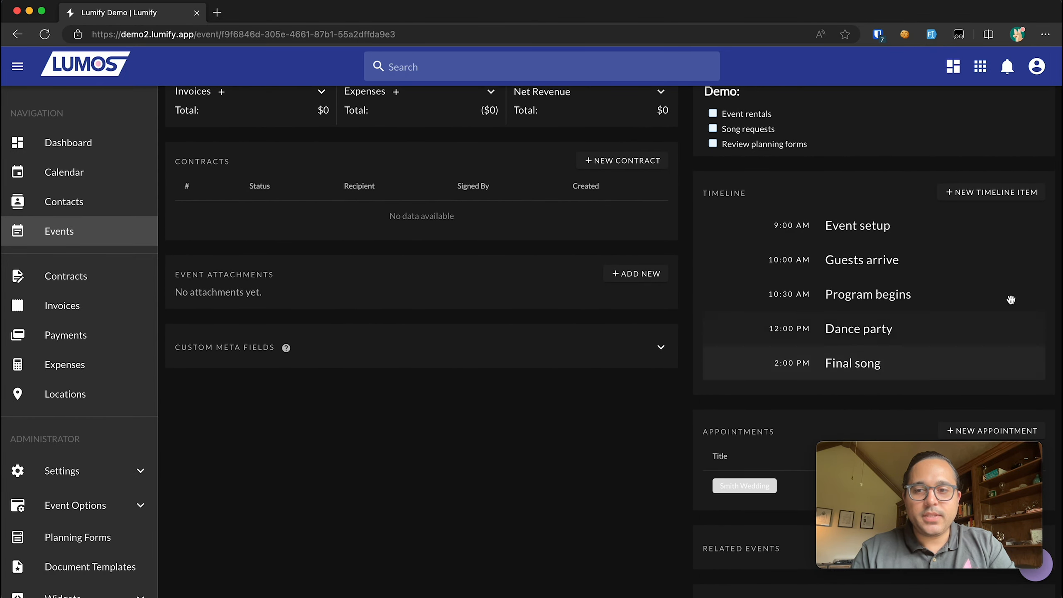
pyautogui.scroll(10, 1006, 226)
pyautogui.scroll(-6, 703, 238)
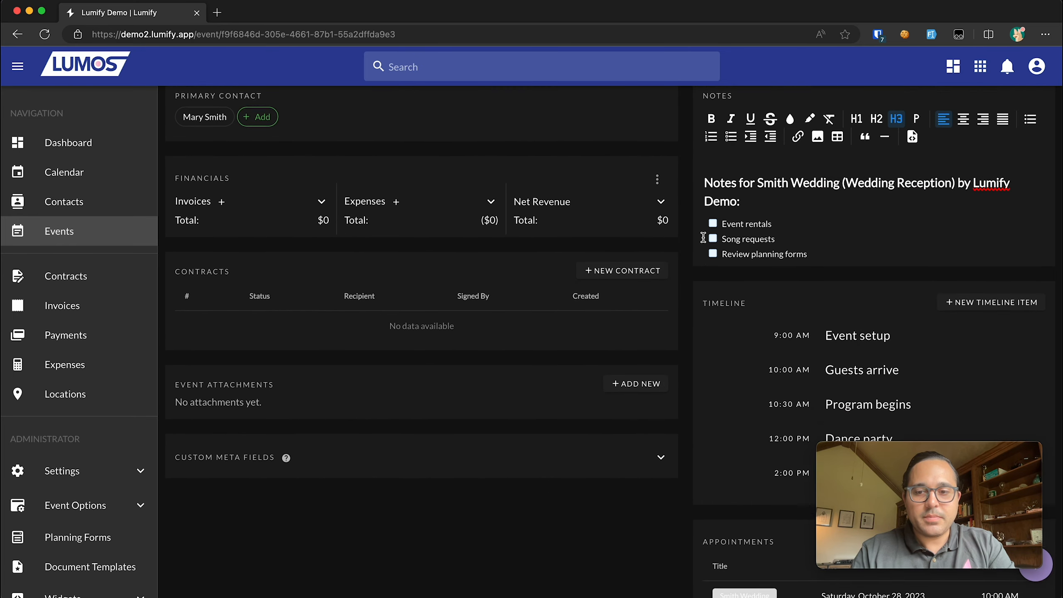
pyautogui.scroll(-2, 703, 237)
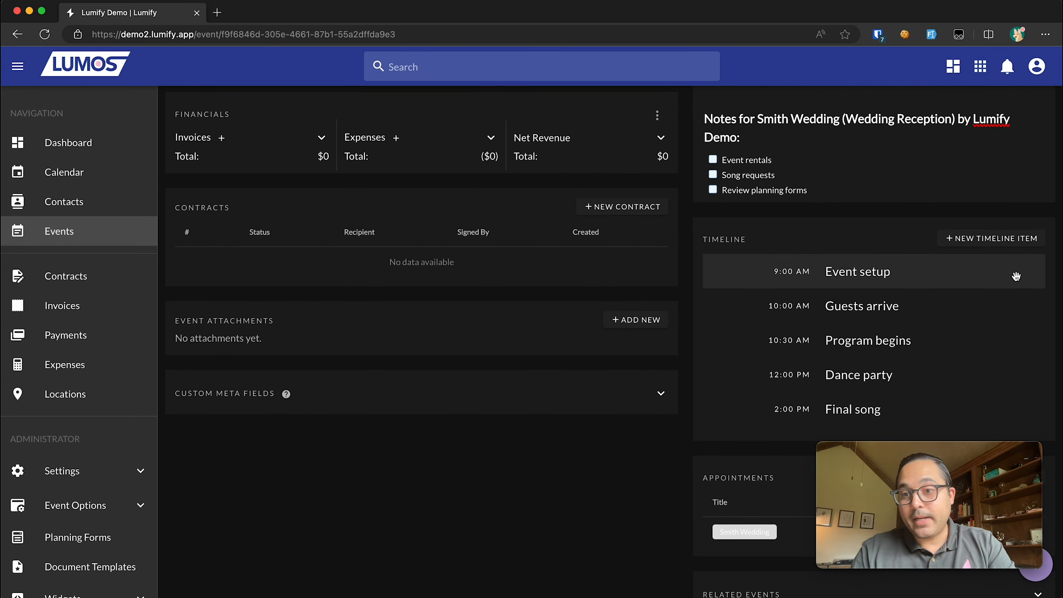
pyautogui.scroll(9, 937, 273)
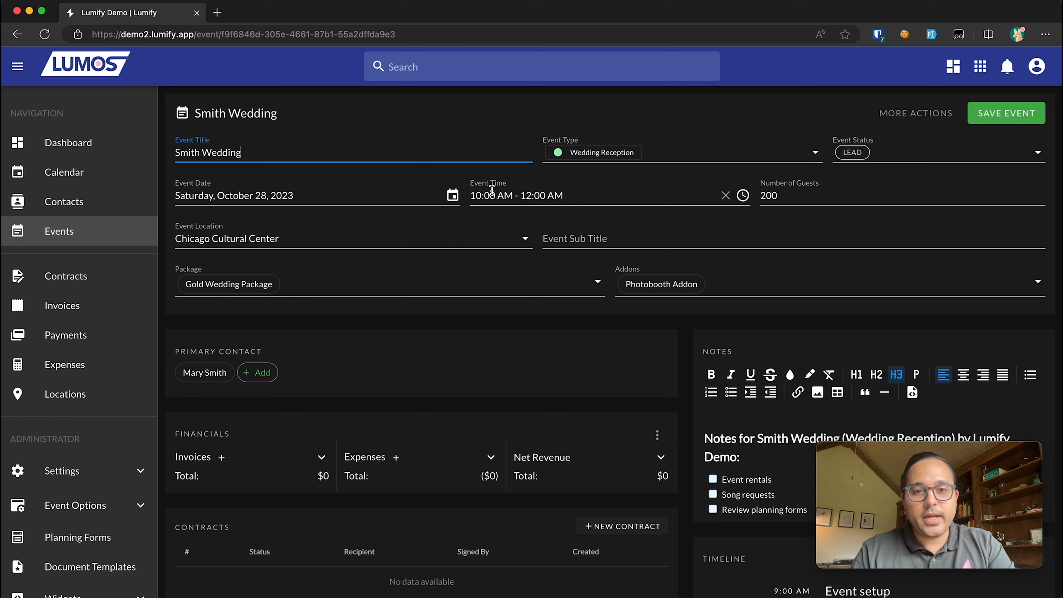
pyautogui.scroll(-6, 652, 308)
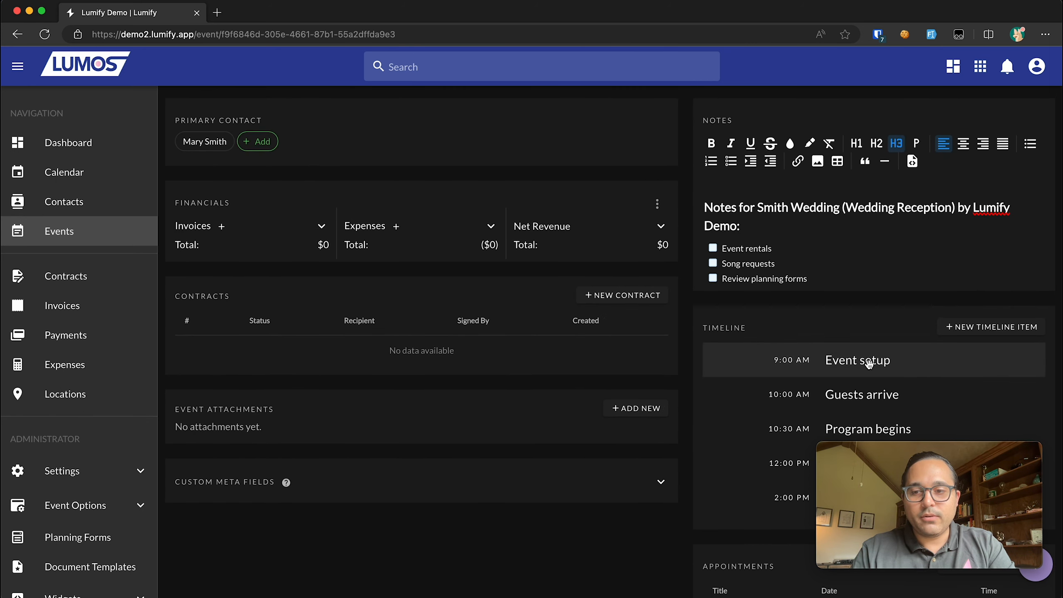
pyautogui.scroll(5, 777, 373)
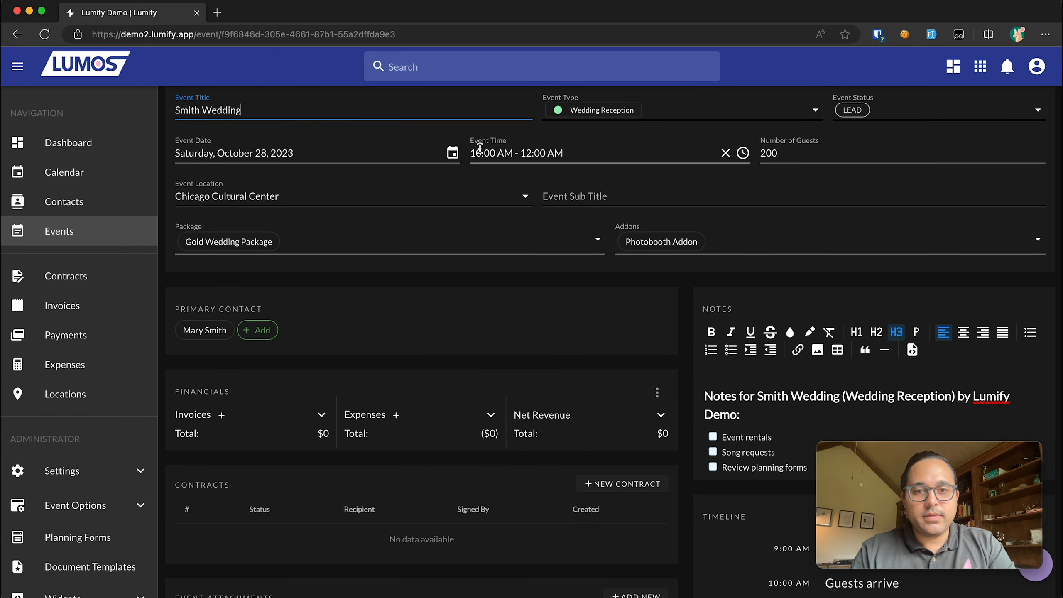
pyautogui.scroll(-6, 499, 162)
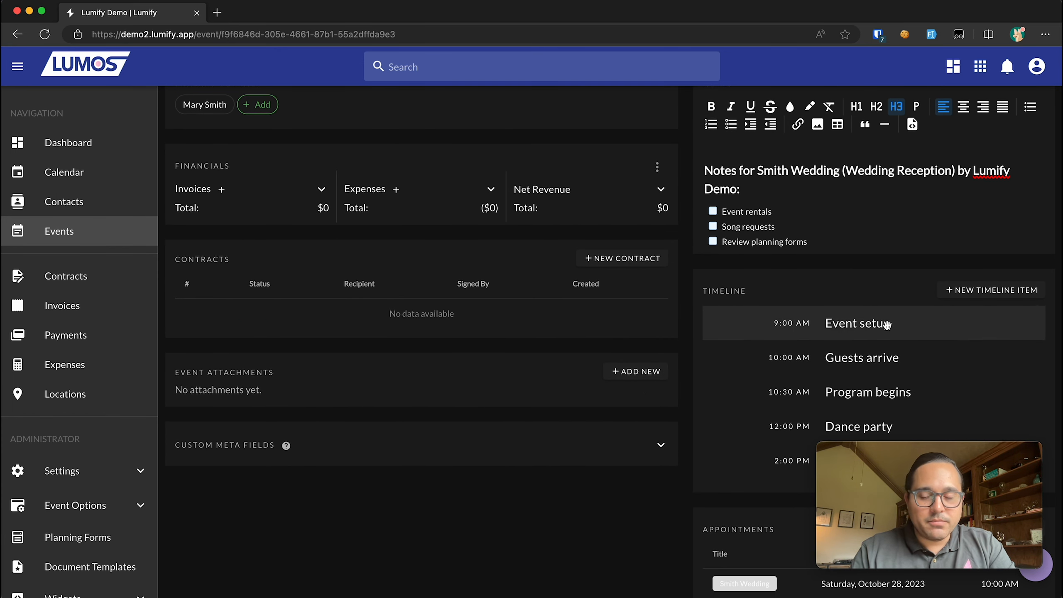
pyautogui.scroll(-1, 881, 323)
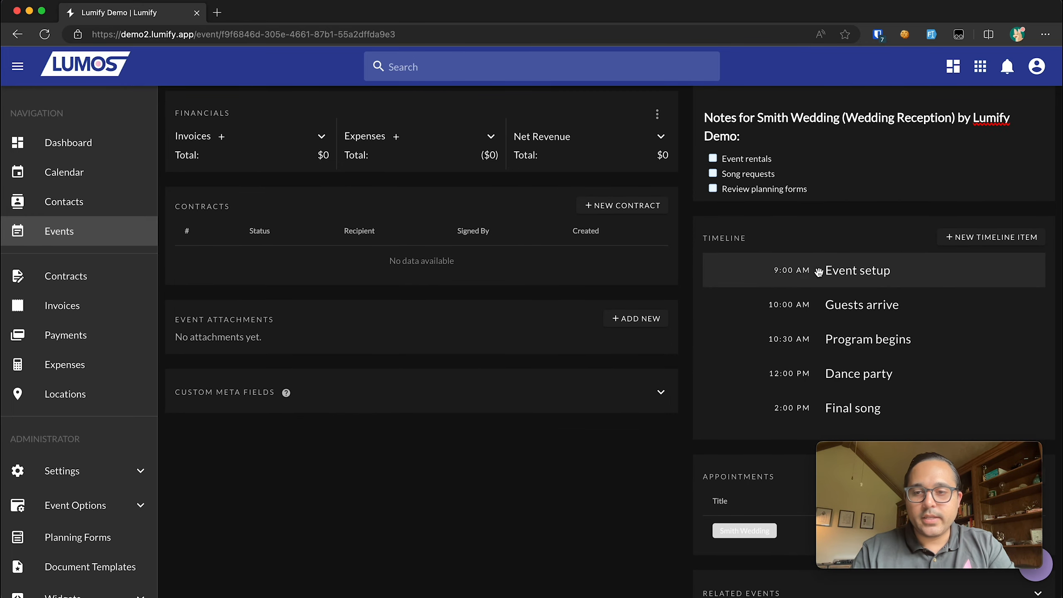
pyautogui.scroll(-1, 885, 265)
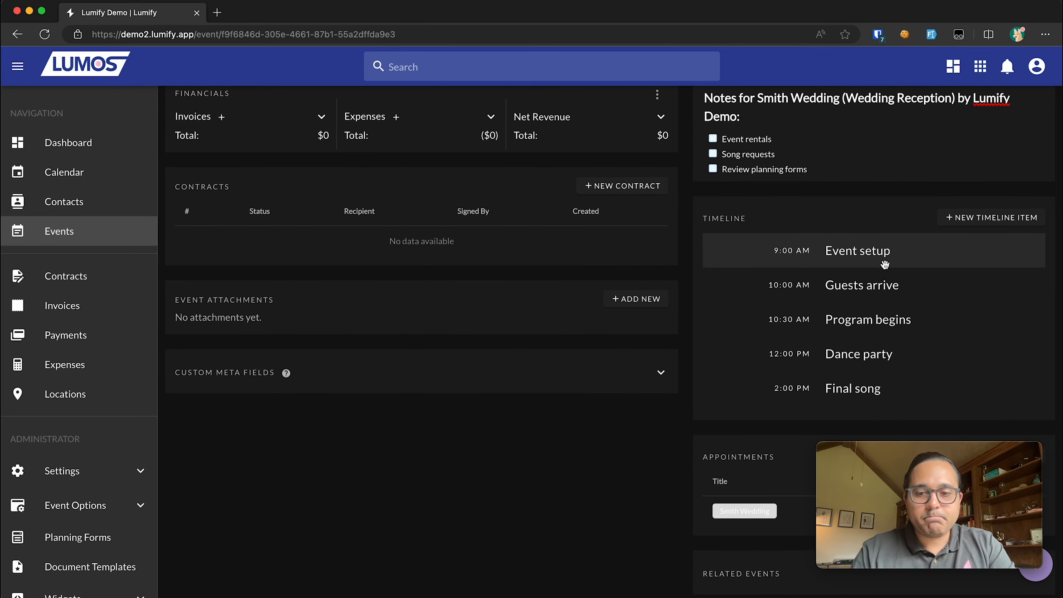
# - Change the Event setup item's time from 9:00 AM to 7:00 AM and save it
pyautogui.click(858, 256)
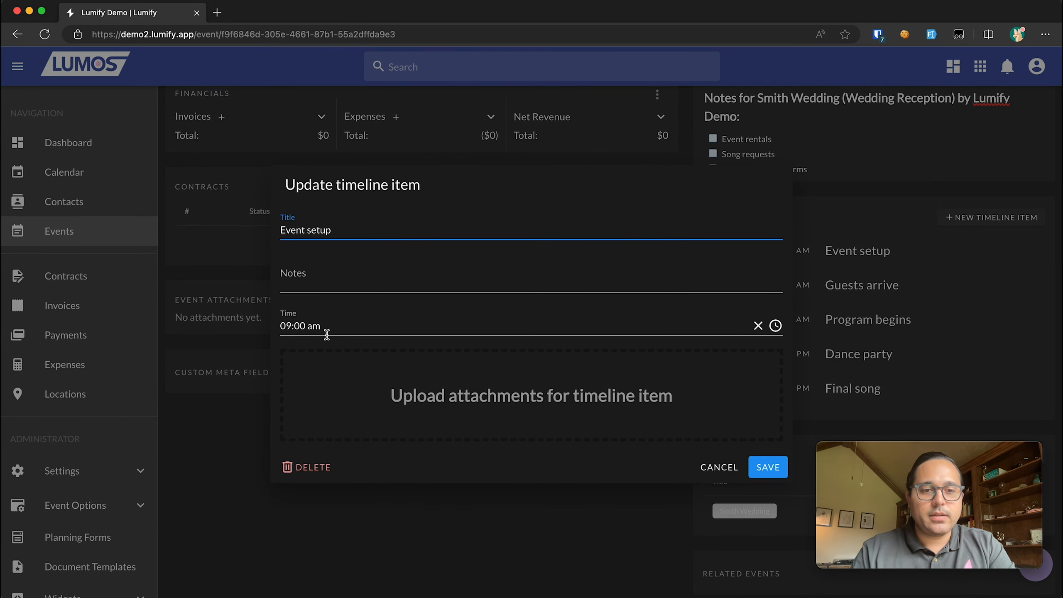
pyautogui.click(292, 328)
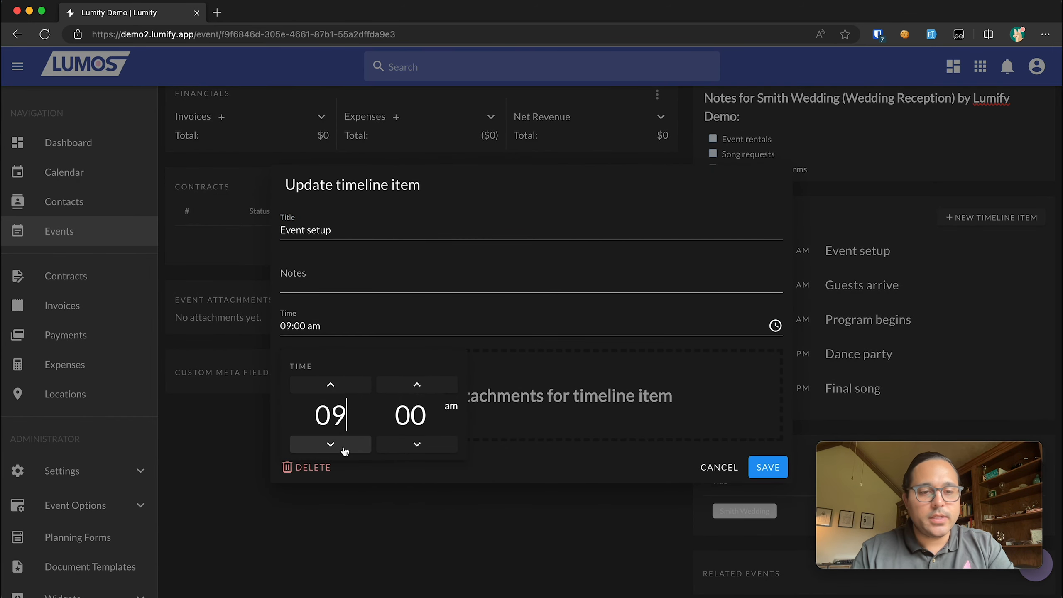
pyautogui.click(350, 446)
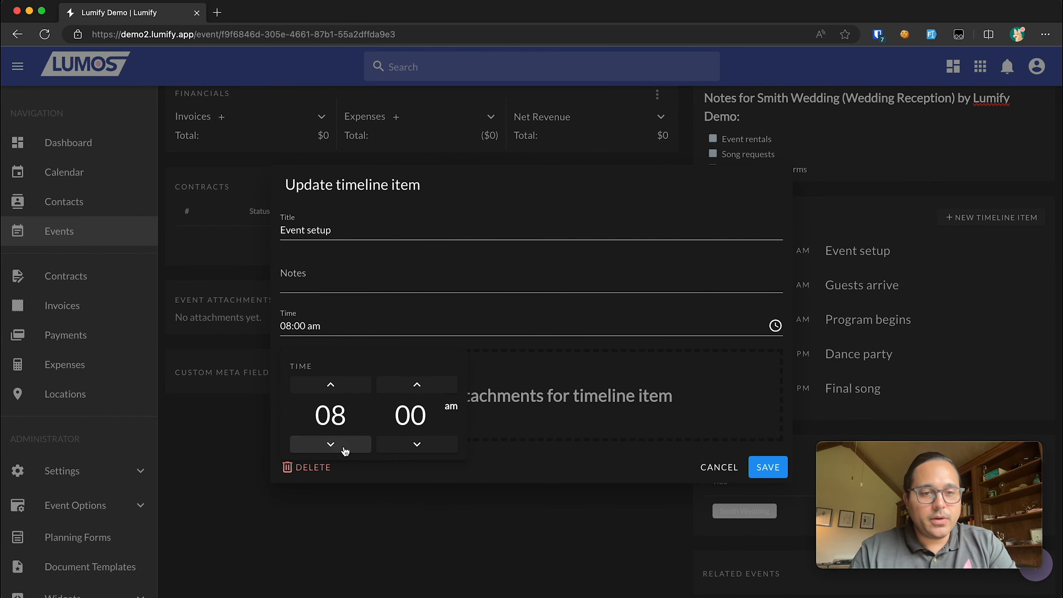
pyautogui.click(359, 447)
pyautogui.click(768, 467)
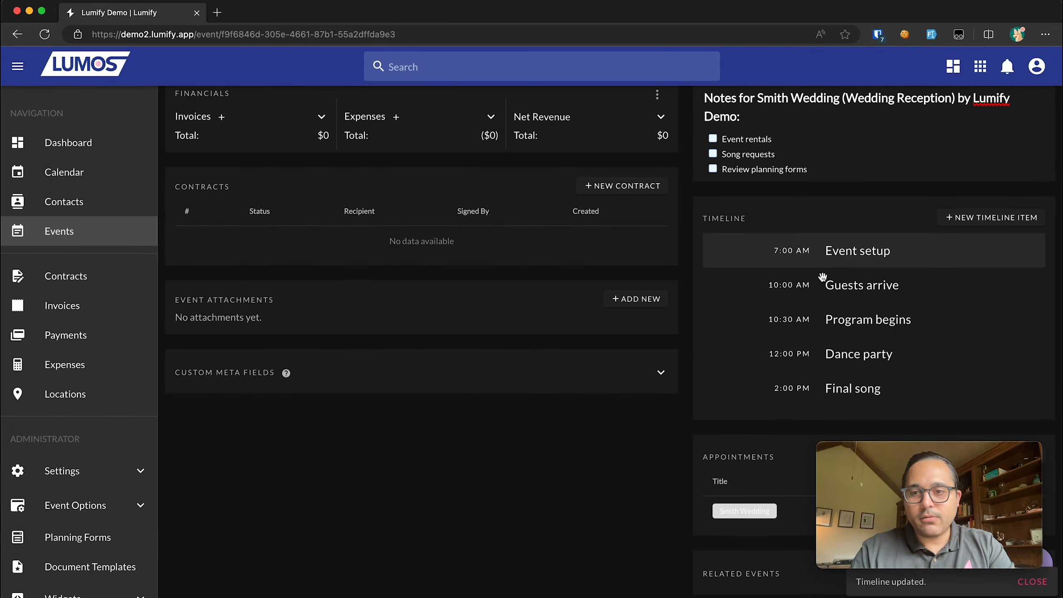